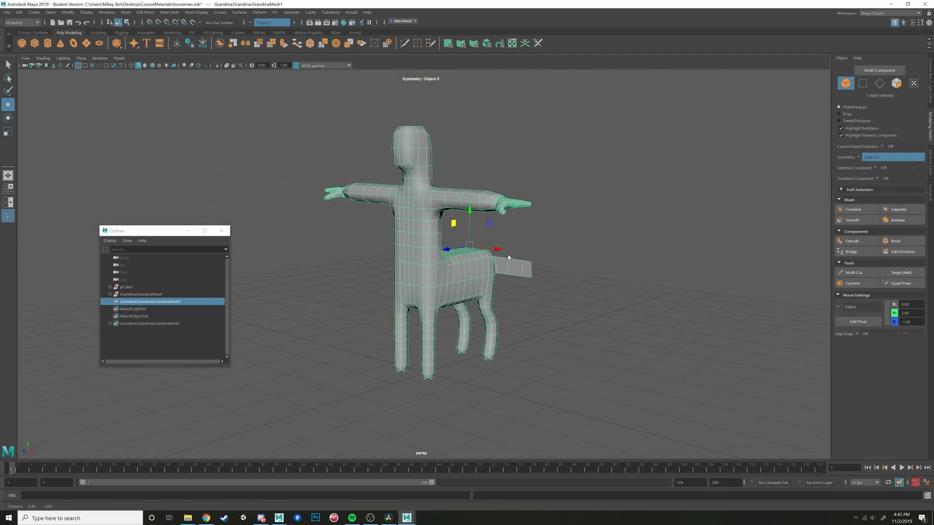
{"action": "middle_click_drag", "start_coordinate": [509, 259], "coordinate": [508, 233], "text": "alt"}
{"action": "scroll", "coordinate": [508, 234], "scroll_direction": "up", "scroll_amount": 4}
{"action": "left_click_drag", "start_coordinate": [507, 232], "coordinate": [495, 264], "text": "alt"}
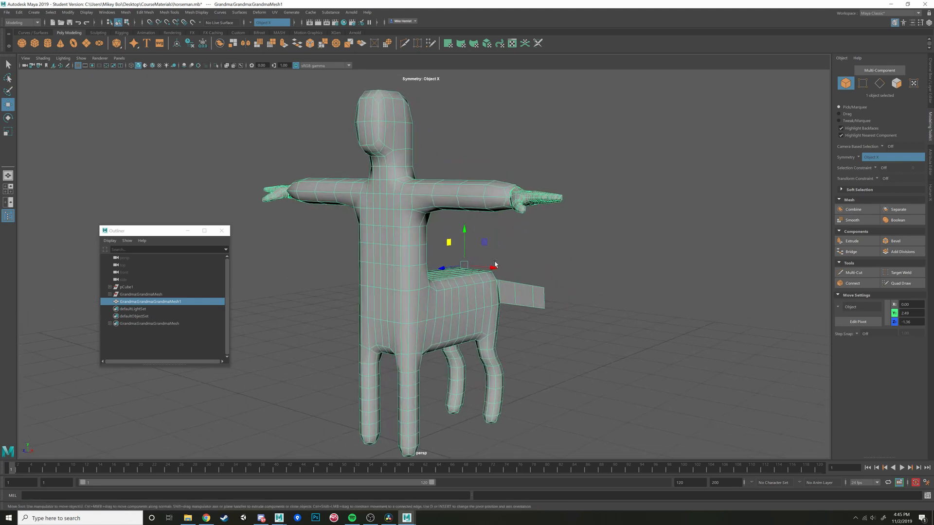
- Switch to File Explorer, open the RapidRig_Modular_V2 script in Notepad and copy its entire text
{"action": "mouse_move", "coordinate": [187, 518]}
{"action": "left_click", "coordinate": [185, 485]}
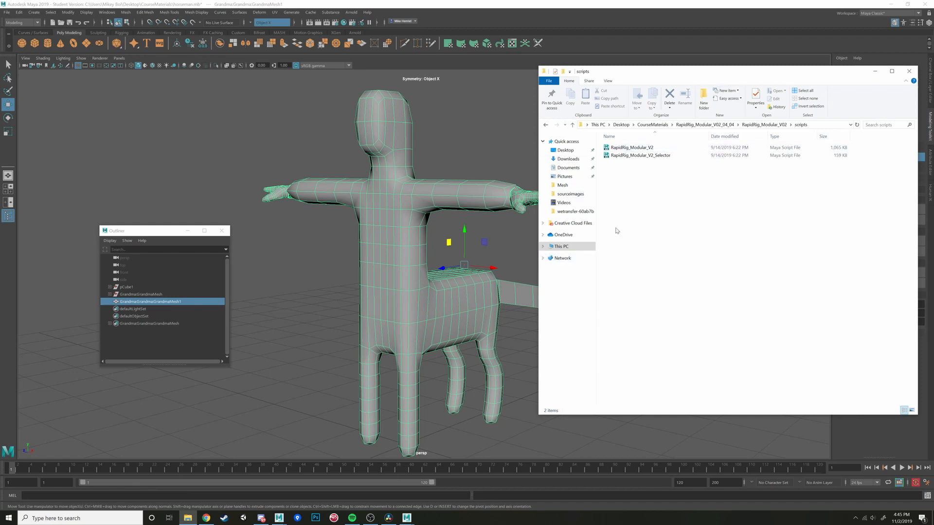
{"action": "right_click", "coordinate": [627, 147]}
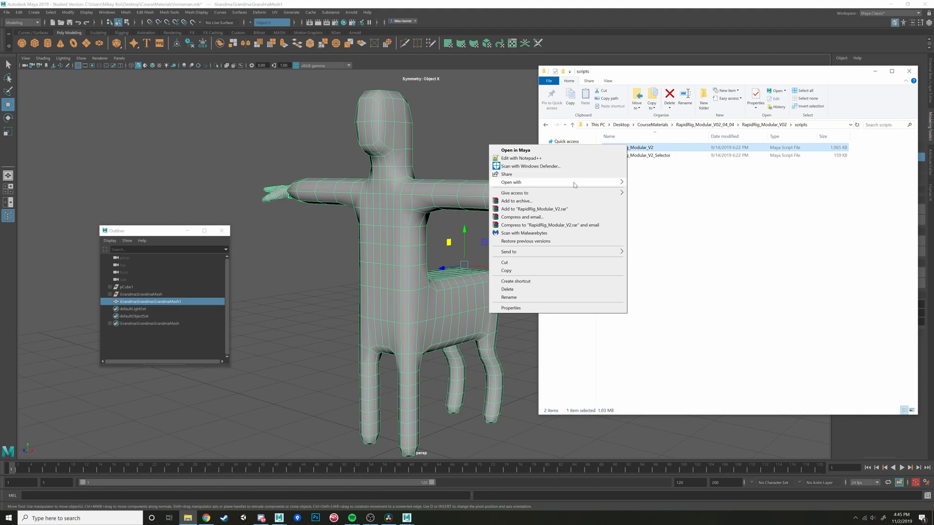
{"action": "mouse_move", "coordinate": [576, 183]}
{"action": "left_click", "coordinate": [665, 190]}
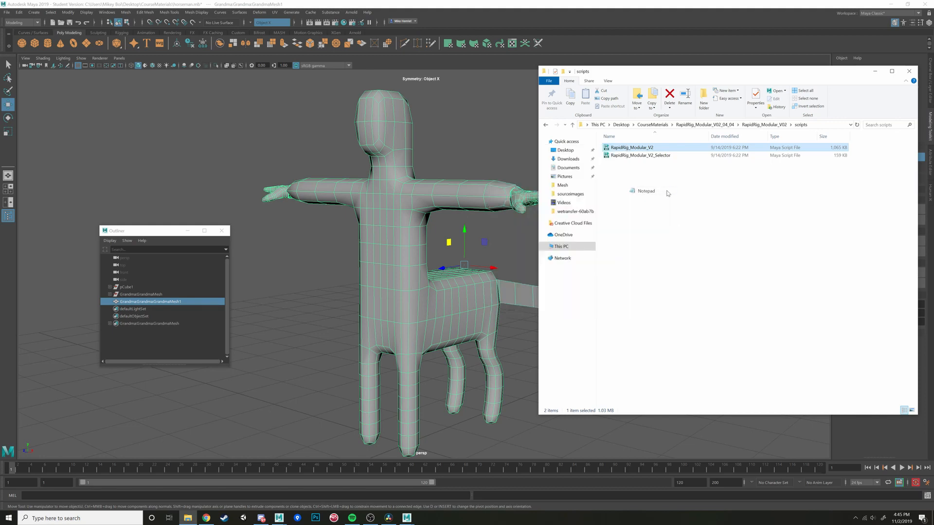
{"action": "left_click", "coordinate": [7, 124]}
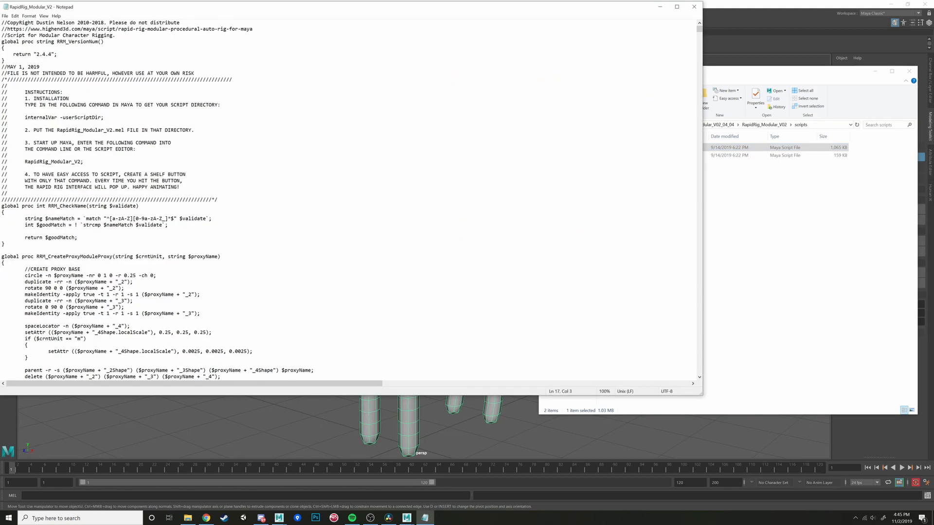
{"action": "key", "text": "ctrl+a"}
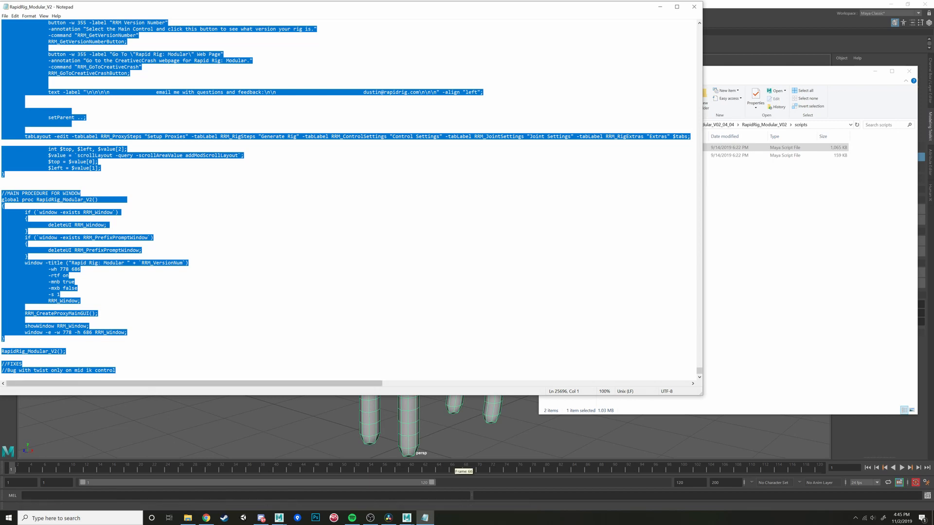
- Return to Maya and paste the copied script into a new MEL tab of the Script Editor
{"action": "left_click", "coordinate": [525, 496]}
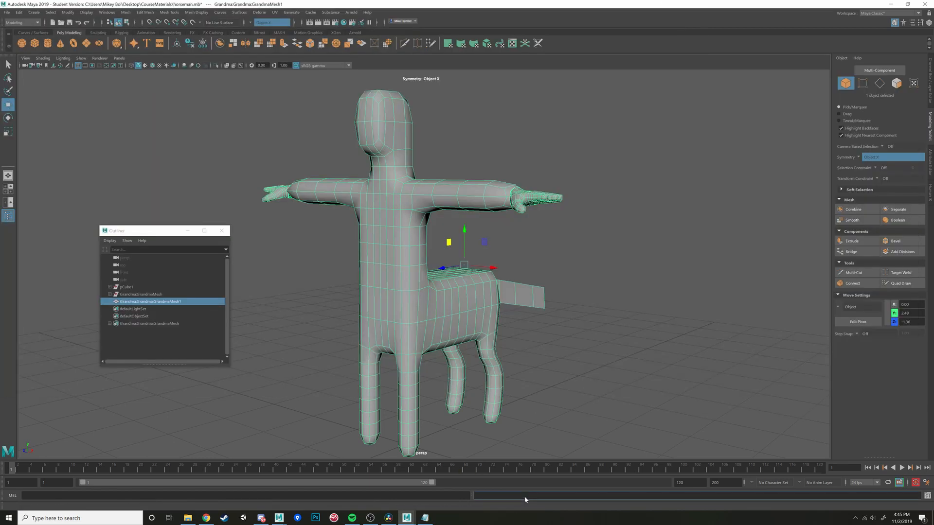
{"action": "left_click", "coordinate": [928, 496]}
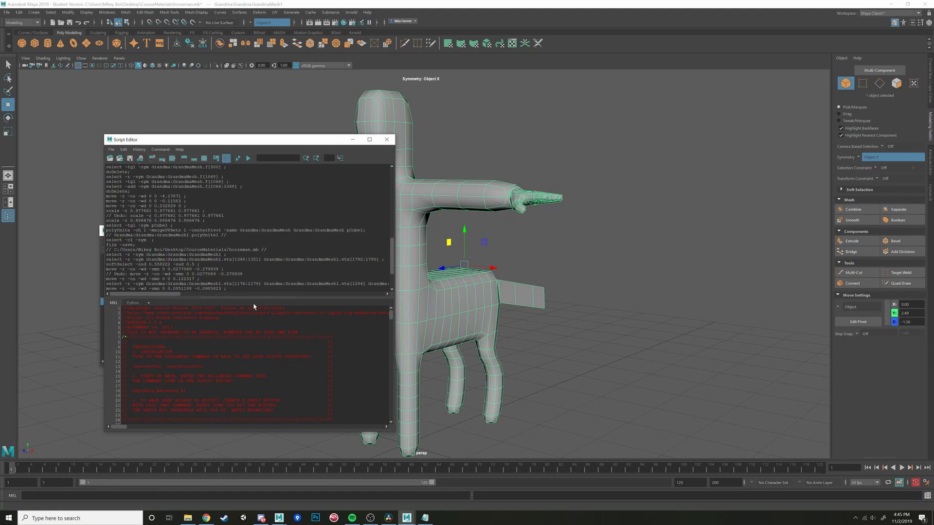
{"action": "left_click", "coordinate": [148, 302]}
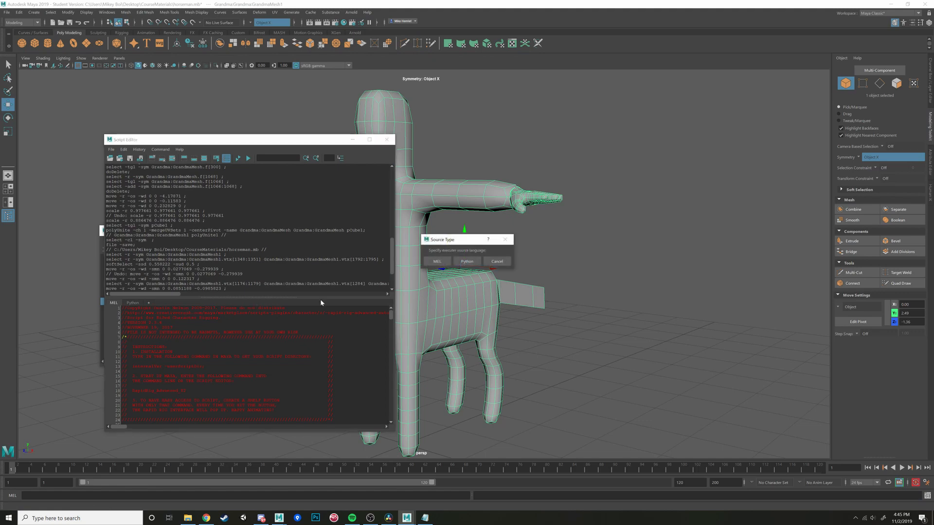
{"action": "left_click", "coordinate": [440, 262]}
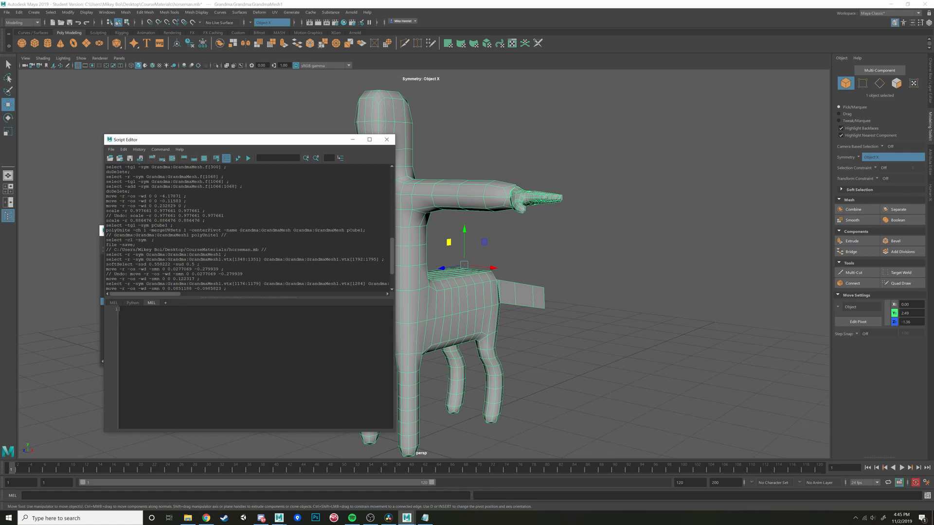
{"action": "key", "text": "ctrl+v"}
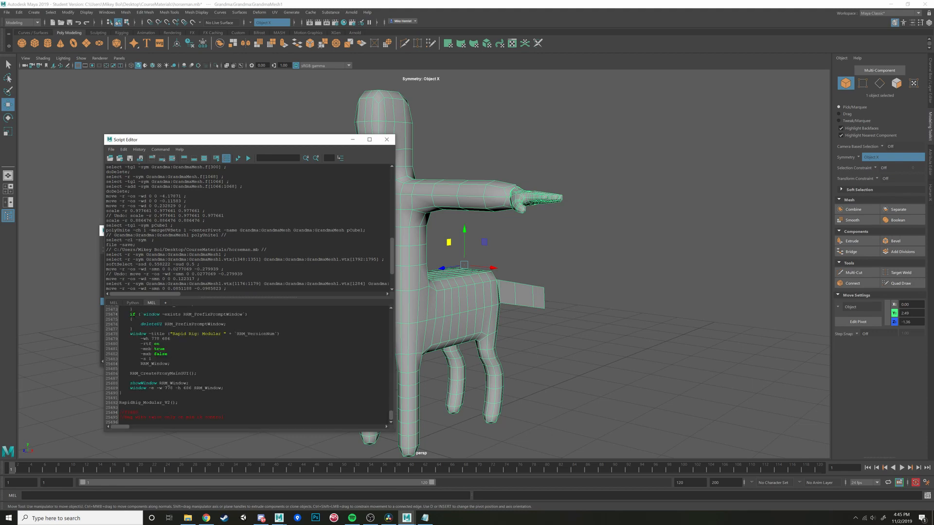
- Execute the pasted script to launch Rapid Rig: Modular and close the Script Editor
{"action": "left_click", "coordinate": [238, 159]}
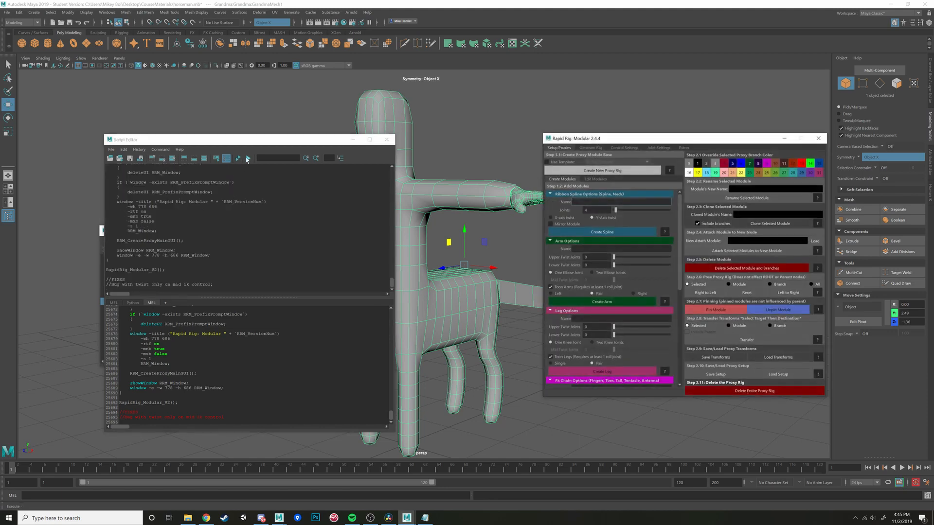
{"action": "left_click", "coordinate": [377, 141]}
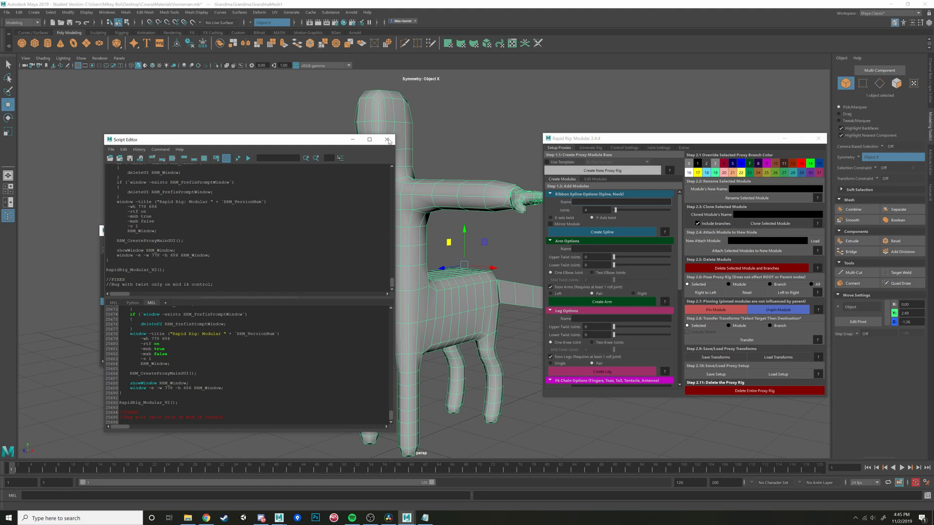
{"action": "left_click", "coordinate": [388, 140]}
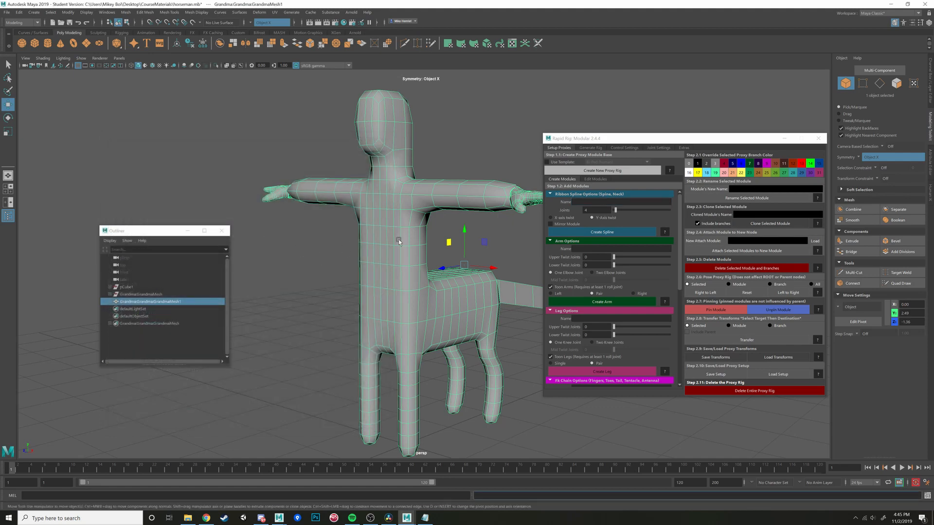
- Snap the horseman mesh's pivot to the world origin and save the scene, accepting the student version notice
{"action": "left_click_drag", "start_coordinate": [399, 242], "coordinate": [382, 194], "text": "alt"}
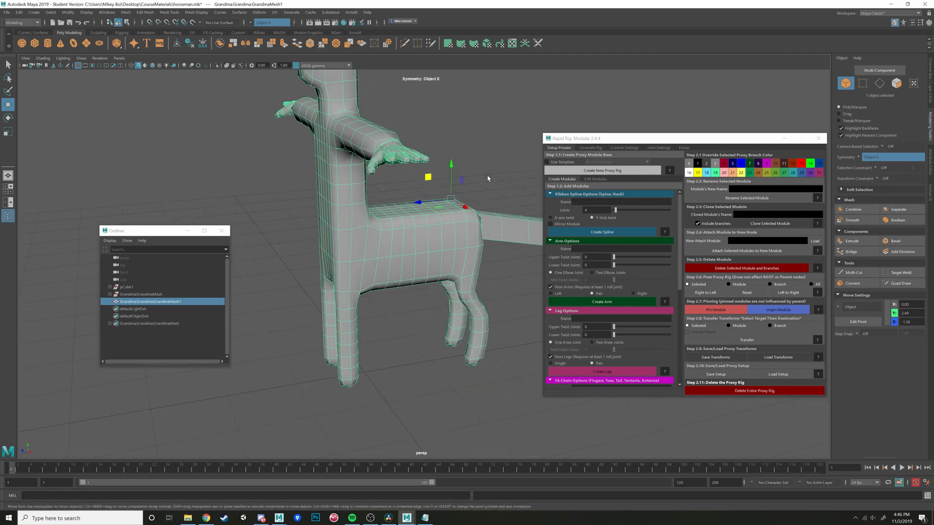
{"action": "key", "text": "d"}
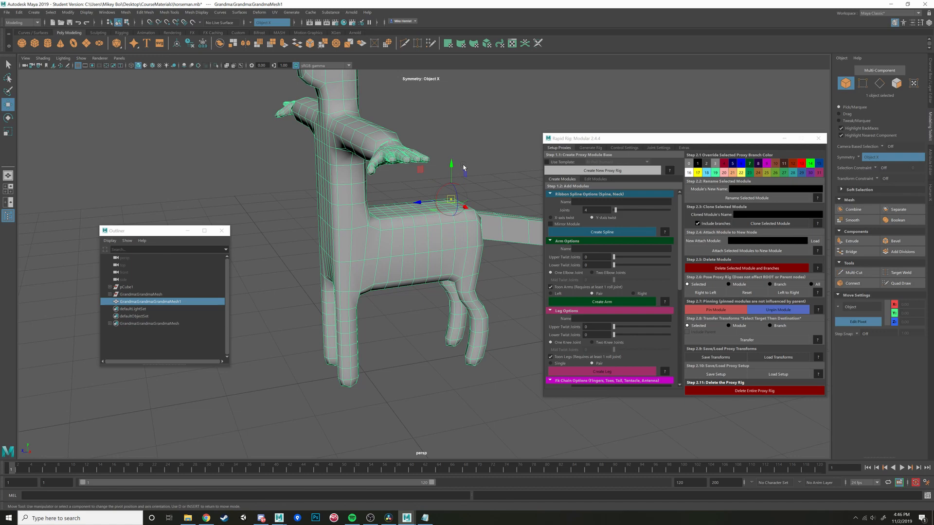
{"action": "left_click_drag", "start_coordinate": [452, 166], "coordinate": [365, 372]}
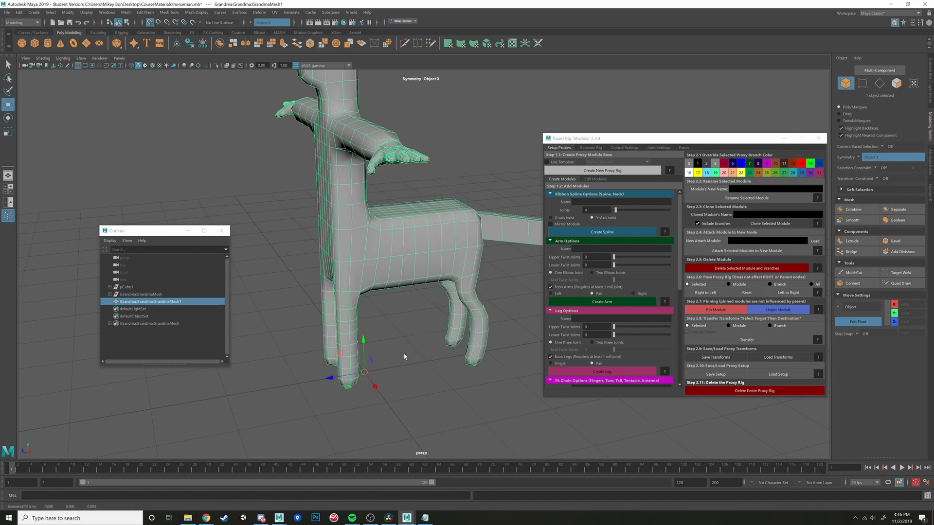
{"action": "scroll", "coordinate": [450, 330], "scroll_direction": "down", "scroll_amount": 1}
{"action": "mouse_move", "coordinate": [450, 330]}
{"action": "left_mouse_down", "text": "alt"}
{"action": "mouse_move", "coordinate": [433, 324]}
{"action": "mouse_move", "coordinate": [441, 315]}
{"action": "left_mouse_up", "text": "alt"}
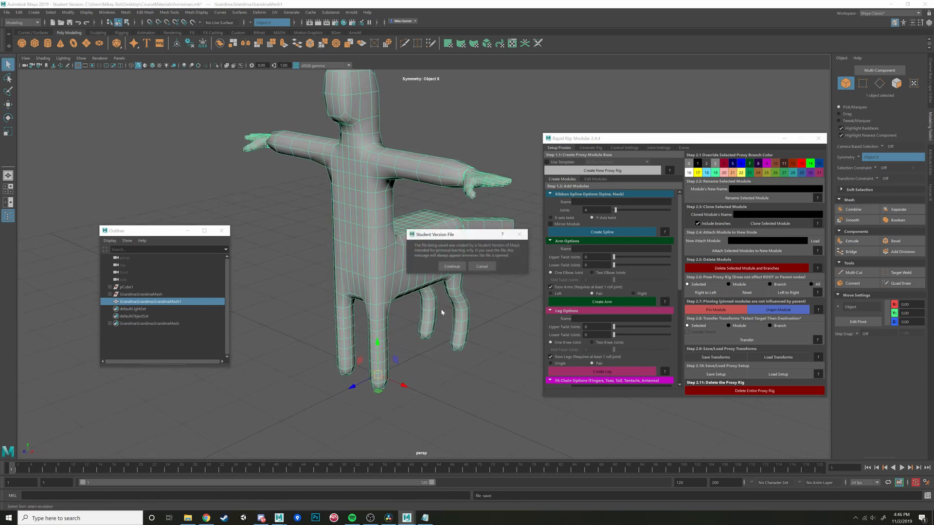
{"action": "left_click_drag", "start_coordinate": [441, 313], "coordinate": [508, 249], "text": "alt"}
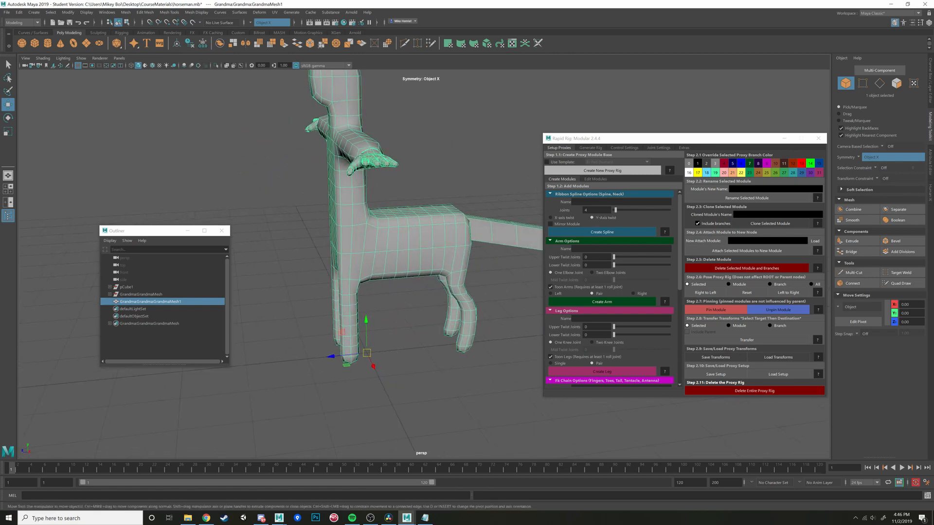
- Set the ribbon spline joints to 3 and create a new proxy rig with the default left and right prefixes
{"action": "left_click", "coordinate": [615, 211]}
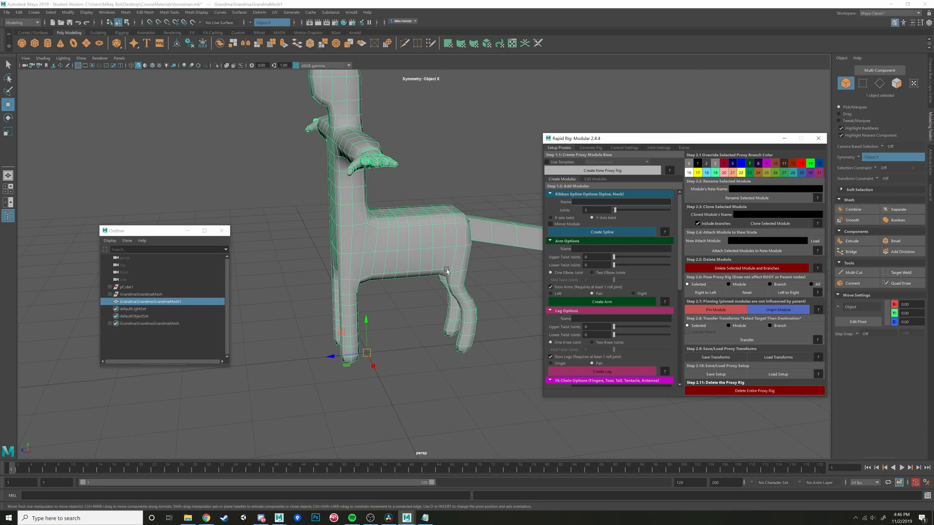
{"action": "left_click_drag", "start_coordinate": [446, 268], "coordinate": [533, 212], "text": "alt"}
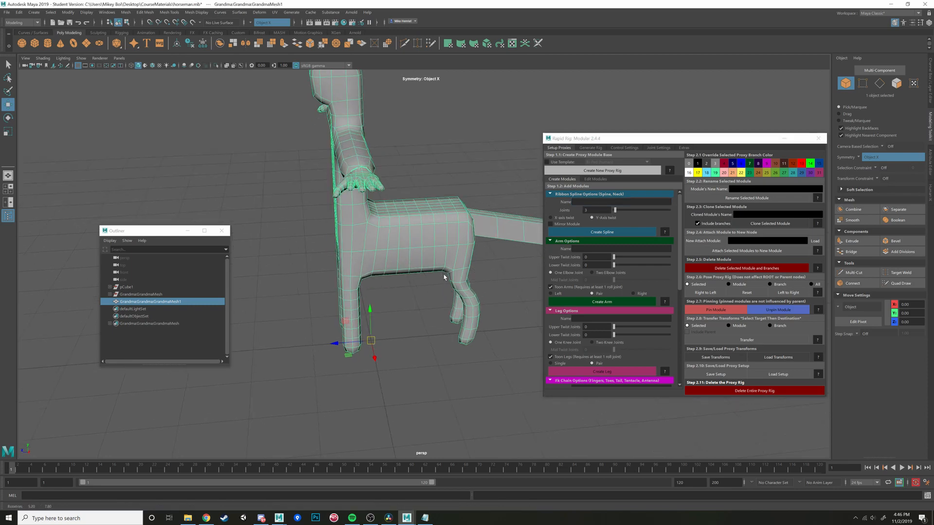
{"action": "left_click", "coordinate": [606, 172]}
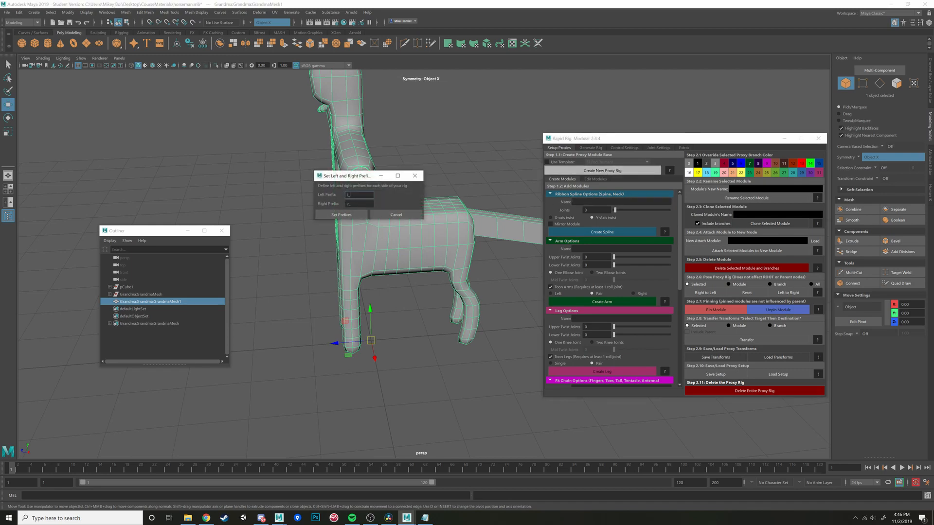
{"action": "left_click", "coordinate": [359, 216]}
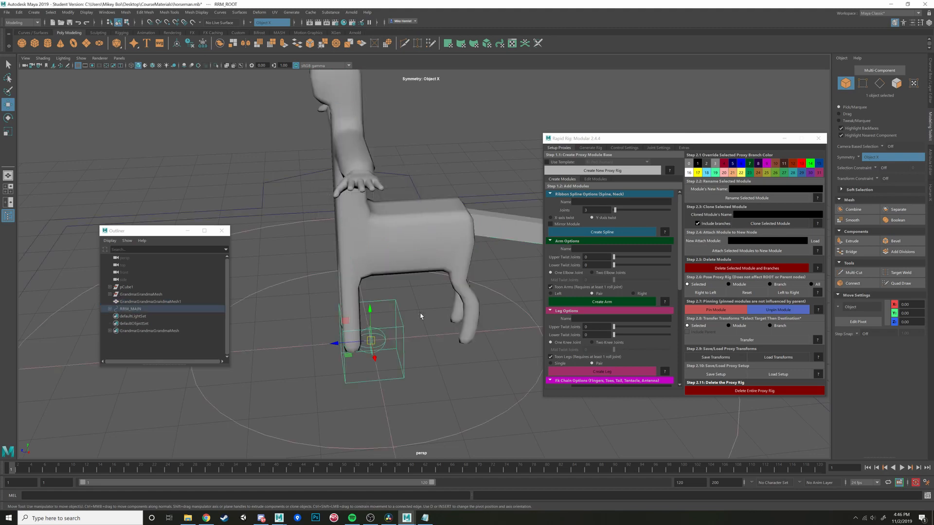
- Scale the RRM_MAIN proxy control down uniformly to about 0.43 to suit the horseman's size
{"action": "scroll", "coordinate": [421, 319], "scroll_direction": "down", "scroll_amount": 5}
{"action": "left_click_drag", "start_coordinate": [419, 346], "coordinate": [433, 315], "text": "alt"}
{"action": "scroll", "coordinate": [473, 338], "scroll_direction": "down", "scroll_amount": 5}
{"action": "scroll", "coordinate": [473, 337], "scroll_direction": "up", "scroll_amount": 3}
{"action": "scroll", "coordinate": [367, 342], "scroll_direction": "up", "scroll_amount": 4}
{"action": "left_click", "coordinate": [491, 259]}
{"action": "middle_click_drag", "start_coordinate": [491, 260], "coordinate": [506, 258], "text": "alt"}
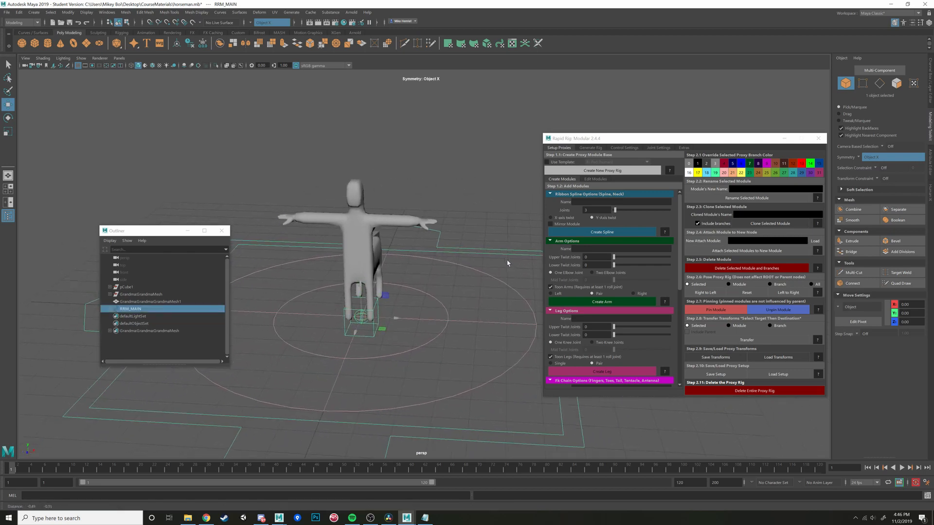
{"action": "scroll", "coordinate": [506, 259], "scroll_direction": "up", "scroll_amount": 2}
{"action": "key", "text": "r"}
{"action": "left_click_drag", "start_coordinate": [354, 324], "coordinate": [86, 311]}
{"action": "left_click_drag", "start_coordinate": [300, 317], "coordinate": [223, 315], "text": "alt"}
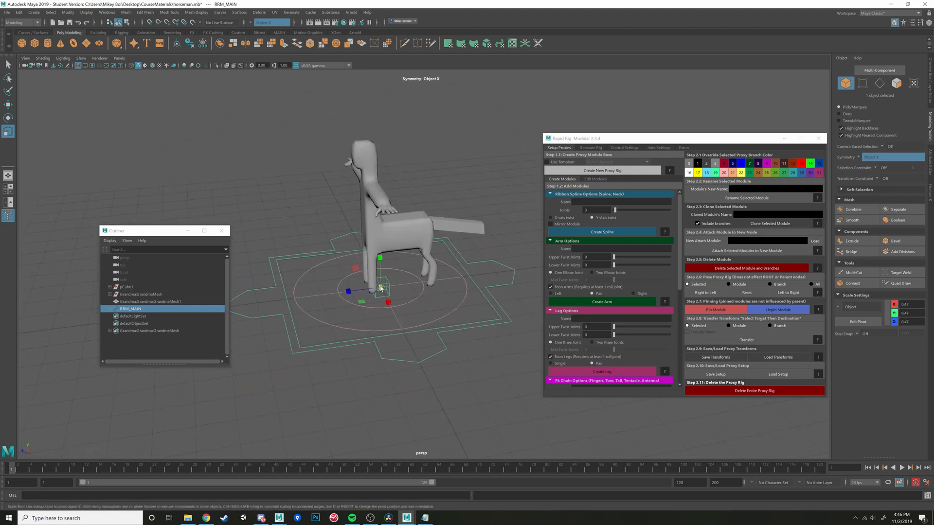
{"action": "left_click_drag", "start_coordinate": [380, 288], "coordinate": [363, 289]}
{"action": "middle_click_drag", "start_coordinate": [405, 273], "coordinate": [403, 292], "text": "alt"}
{"action": "right_click_drag", "start_coordinate": [403, 291], "coordinate": [506, 176], "text": "alt"}
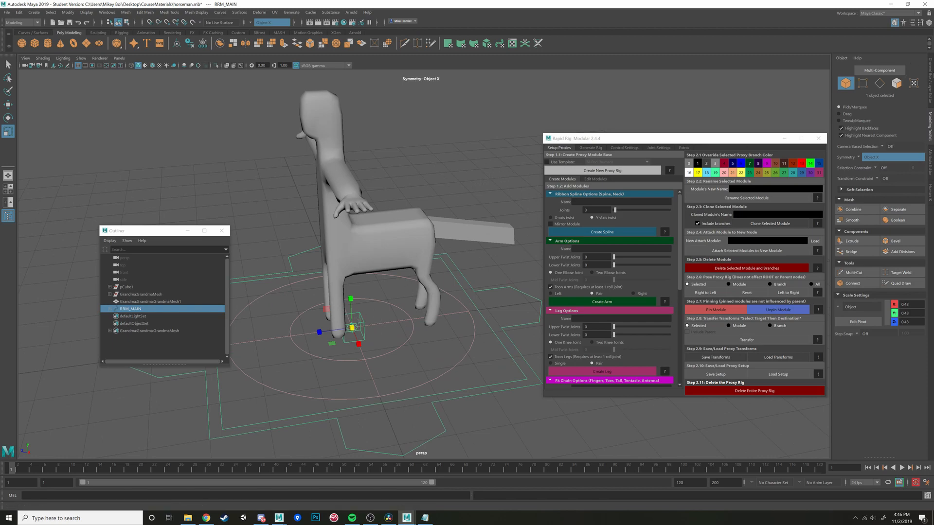
- Show the Channel Box, check the transform values of RRM_MAIN and RRM_ROOT, and clear the selection
{"action": "left_click", "coordinate": [930, 82]}
{"action": "left_click_drag", "start_coordinate": [444, 317], "coordinate": [456, 323], "text": "alt"}
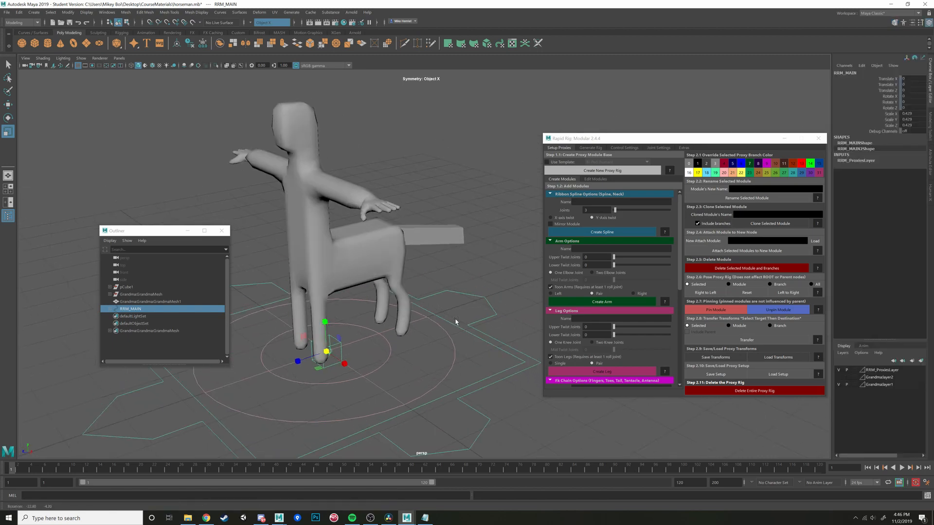
{"action": "left_click", "coordinate": [378, 351]}
{"action": "left_click", "coordinate": [336, 342]}
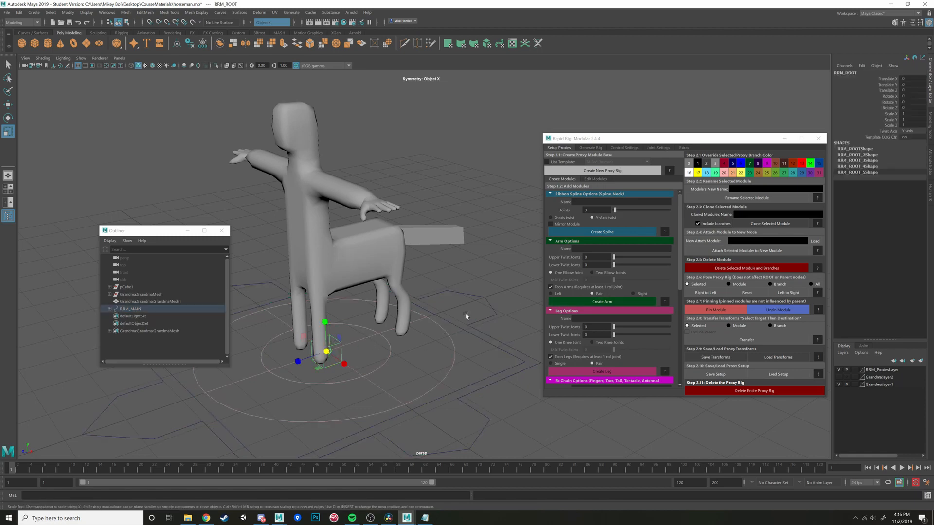
{"action": "left_click", "coordinate": [475, 329]}
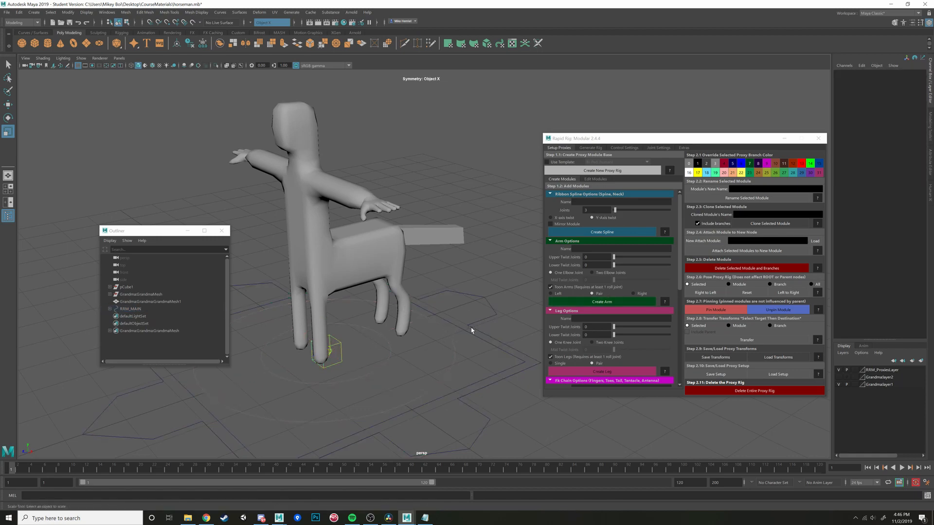
{"action": "left_click", "coordinate": [470, 327]}
{"action": "middle_click_drag", "start_coordinate": [460, 298], "coordinate": [493, 291], "text": "alt"}
{"action": "scroll", "coordinate": [501, 270], "scroll_direction": "up", "scroll_amount": 3}
{"action": "left_click", "coordinate": [531, 245]}
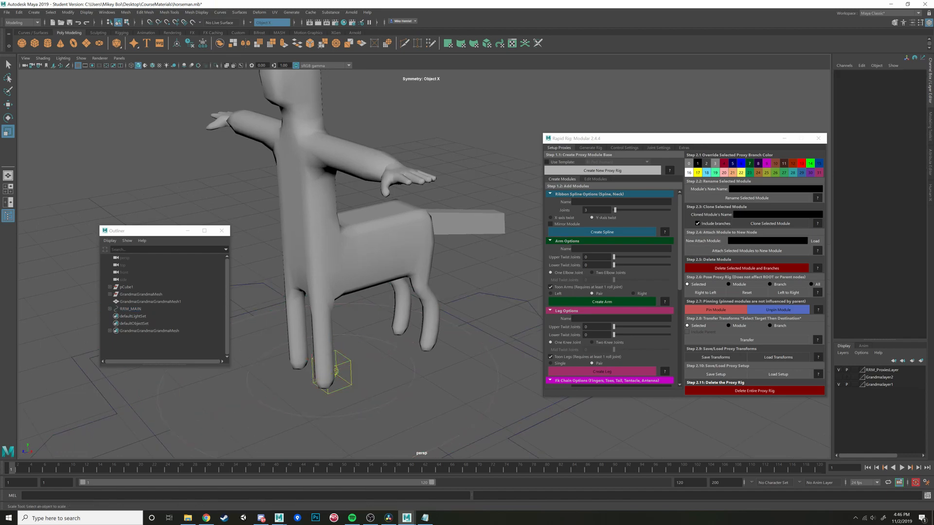
- Create a ribbon spline module named HorseSpine attached to the RRM_ROOT proxy node
{"action": "left_click", "coordinate": [598, 202]}
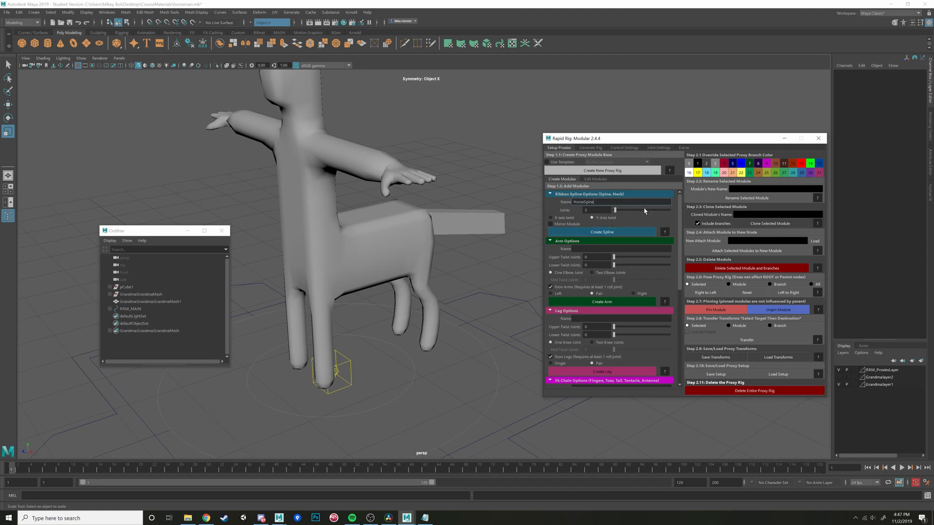
{"action": "left_click", "coordinate": [592, 232]}
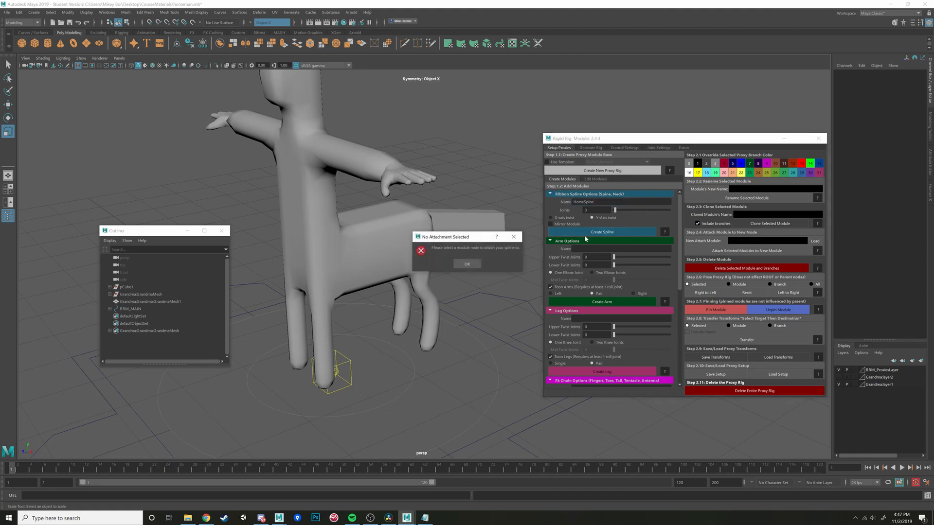
{"action": "left_click", "coordinate": [467, 264]}
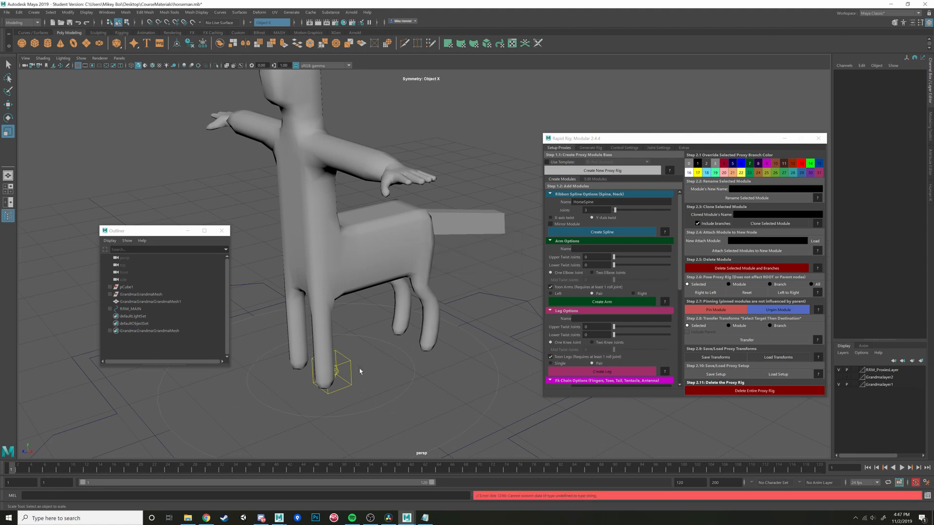
{"action": "left_click", "coordinate": [334, 374]}
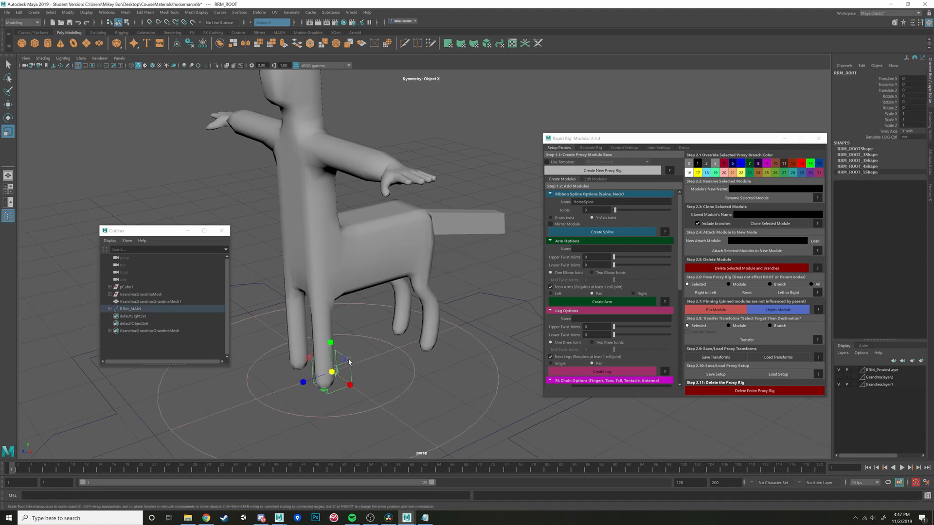
{"action": "left_click", "coordinate": [607, 232]}
- Try rotating the HorseSpine parent node about X to lay the spine out horizontally
{"action": "left_click_drag", "start_coordinate": [335, 375], "coordinate": [357, 377], "text": "alt"}
{"action": "key", "text": "e"}
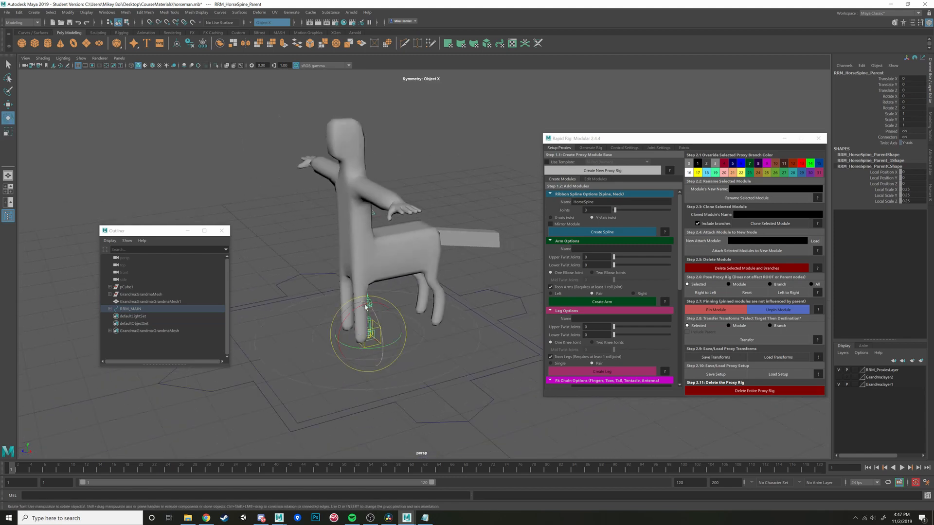
{"action": "left_click_drag", "start_coordinate": [365, 307], "coordinate": [319, 338]}
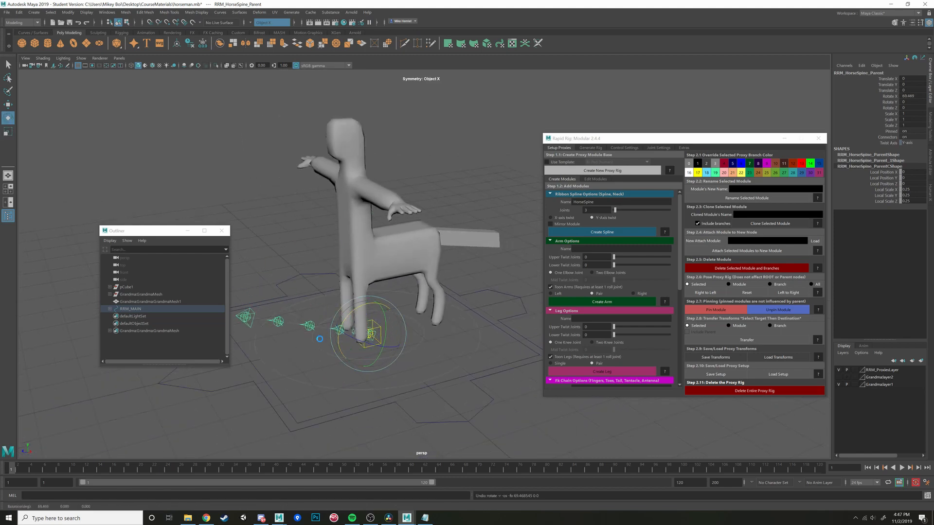
{"action": "key", "text": "w"}
- Try raising RRM_ROOT to the horse's hindquarters, undo the move and clear the selection
{"action": "left_click", "coordinate": [381, 330]}
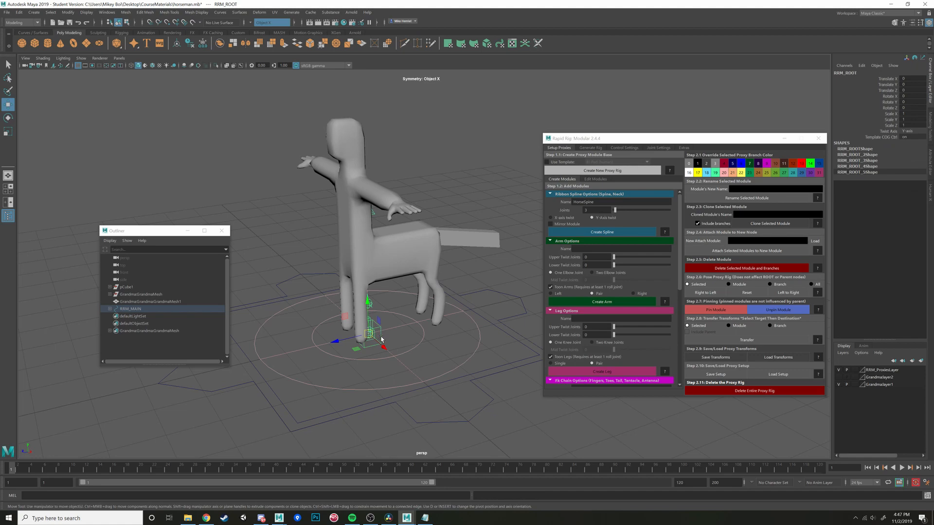
{"action": "left_click_drag", "start_coordinate": [382, 338], "coordinate": [407, 214]}
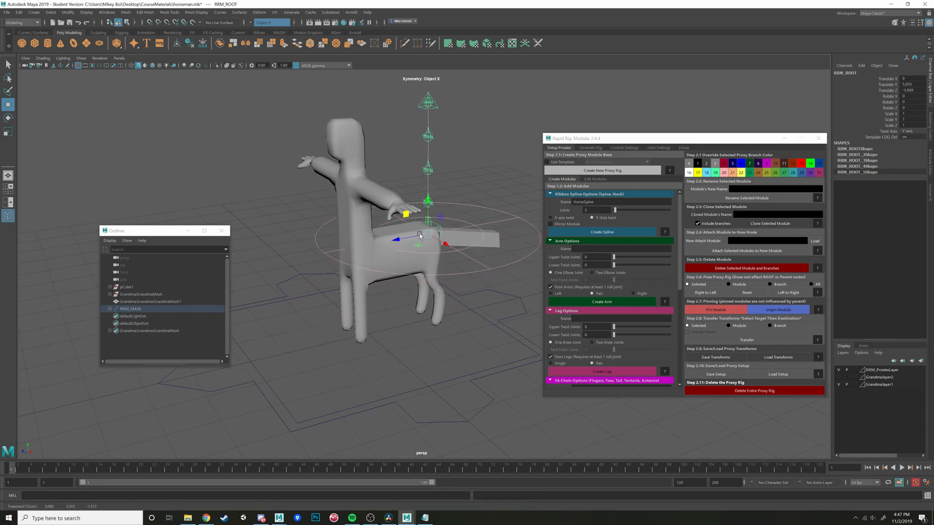
{"action": "key", "text": "ctrl+z"}
{"action": "left_click", "coordinate": [415, 350]}
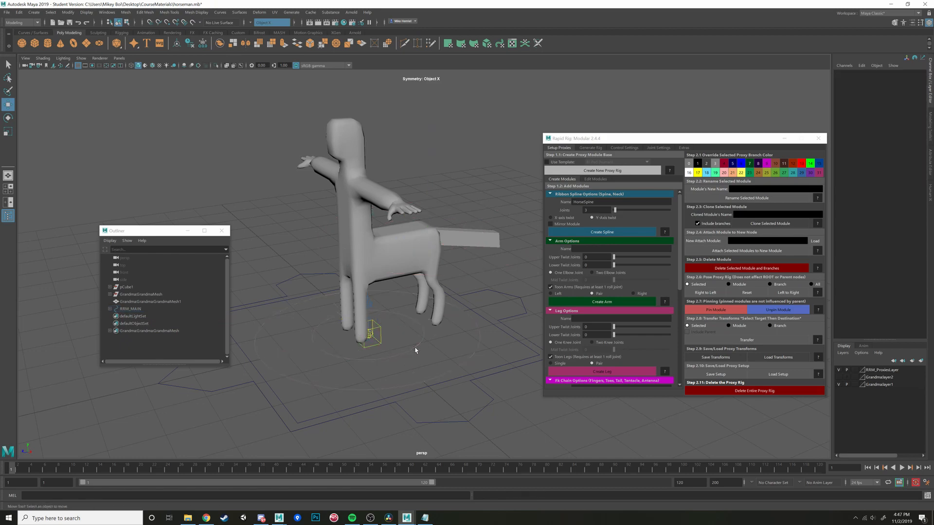
- Rotate RRM_ROOT about 91° around X and move it up and back to the horse's hindquarters
{"action": "left_click", "coordinate": [382, 335]}
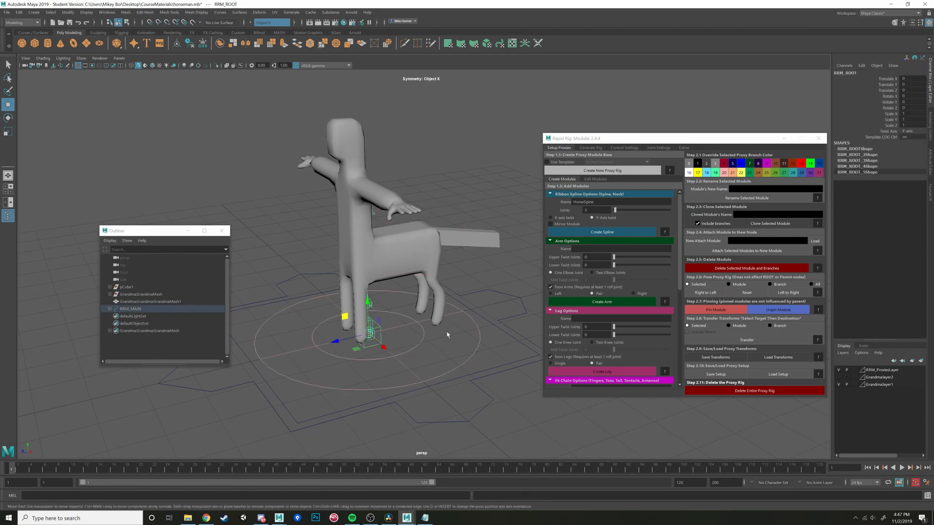
{"action": "key", "text": "e"}
{"action": "left_click_drag", "start_coordinate": [374, 311], "coordinate": [369, 287]}
{"action": "key", "text": "w"}
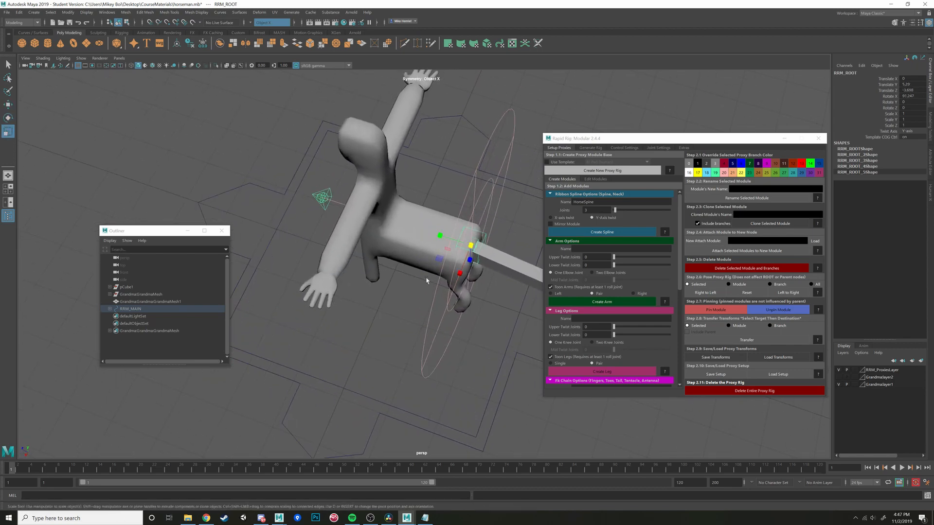
- Scale RRM_ROOT uniformly to about 0.75 and, in wireframe display, reposition it inside the horse's hips at about Y 5.01, Z -3.11
{"action": "key", "text": "r"}
{"action": "left_click_drag", "start_coordinate": [470, 245], "coordinate": [403, 245]}
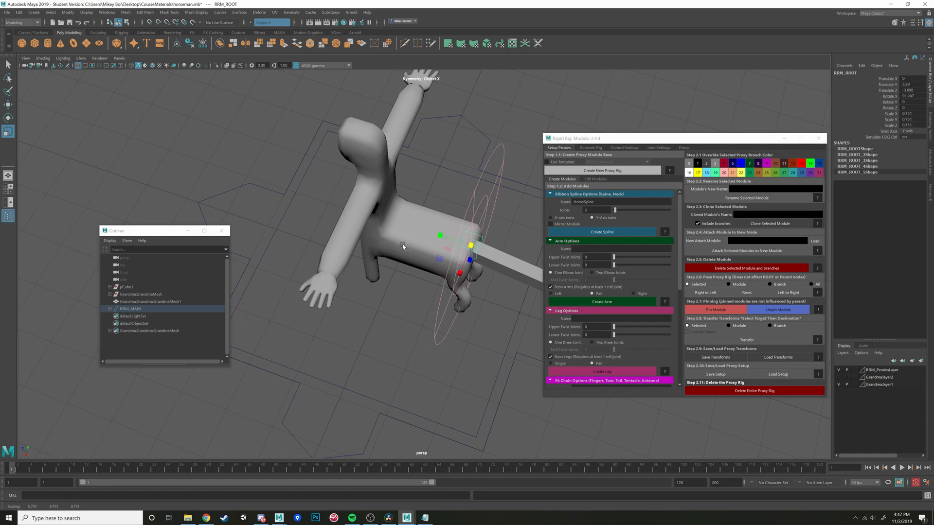
{"action": "key", "text": "4"}
{"action": "mouse_move", "coordinate": [425, 290]}
{"action": "left_mouse_down", "text": "alt"}
{"action": "mouse_move", "coordinate": [449, 261]}
{"action": "mouse_move", "coordinate": [428, 297]}
{"action": "left_mouse_up", "text": "alt"}
{"action": "scroll", "coordinate": [455, 264], "scroll_direction": "up", "scroll_amount": 2}
{"action": "key", "text": "w"}
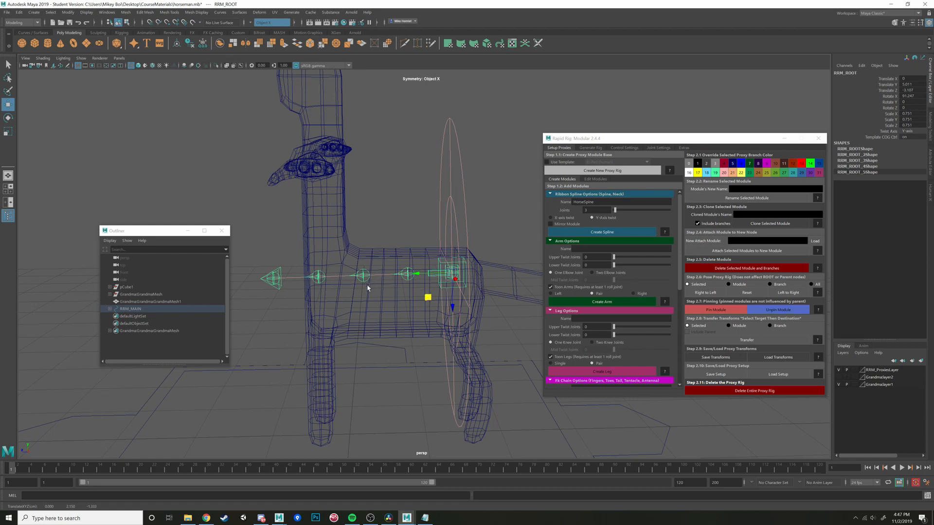
- Scale RRM_ROOT down uniformly to about 0.53 so the horse spine fits the length of the body
{"action": "key", "text": "r"}
{"action": "mouse_move", "coordinate": [368, 287]}
{"action": "middle_mouse_down"}
{"action": "mouse_move", "coordinate": [352, 278]}
{"action": "mouse_move", "coordinate": [360, 271]}
{"action": "middle_mouse_up"}
{"action": "left_click_drag", "start_coordinate": [361, 267], "coordinate": [468, 282], "text": "alt"}
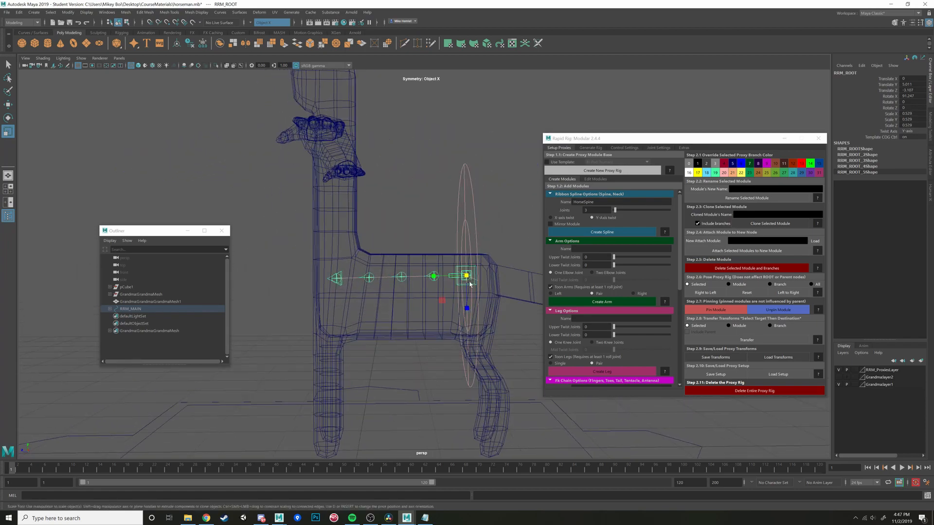
- Create a ribbon spline module named HumanSpine attached to the top node of HorseSpine
{"action": "left_click", "coordinate": [340, 274]}
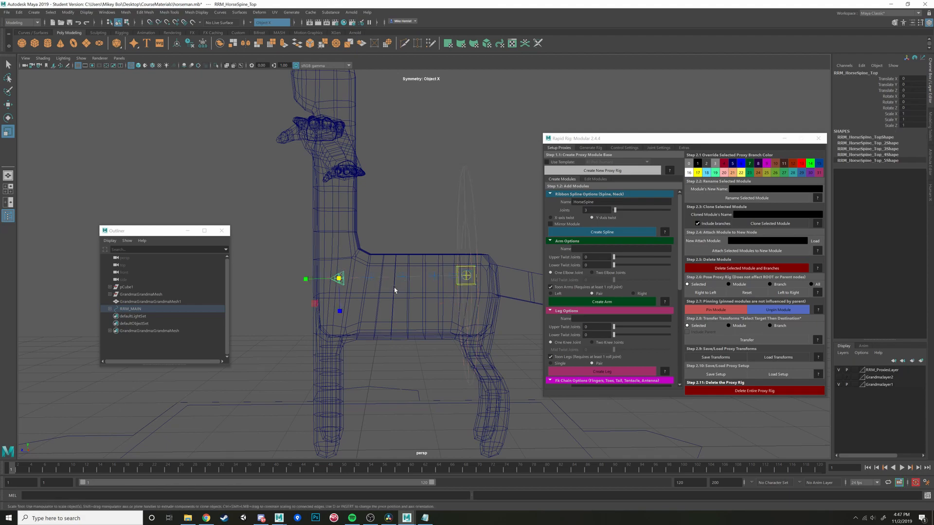
{"action": "mouse_move", "coordinate": [374, 302]}
{"action": "left_mouse_down", "text": "alt"}
{"action": "mouse_move", "coordinate": [418, 309]}
{"action": "mouse_move", "coordinate": [379, 308]}
{"action": "left_mouse_up", "text": "alt"}
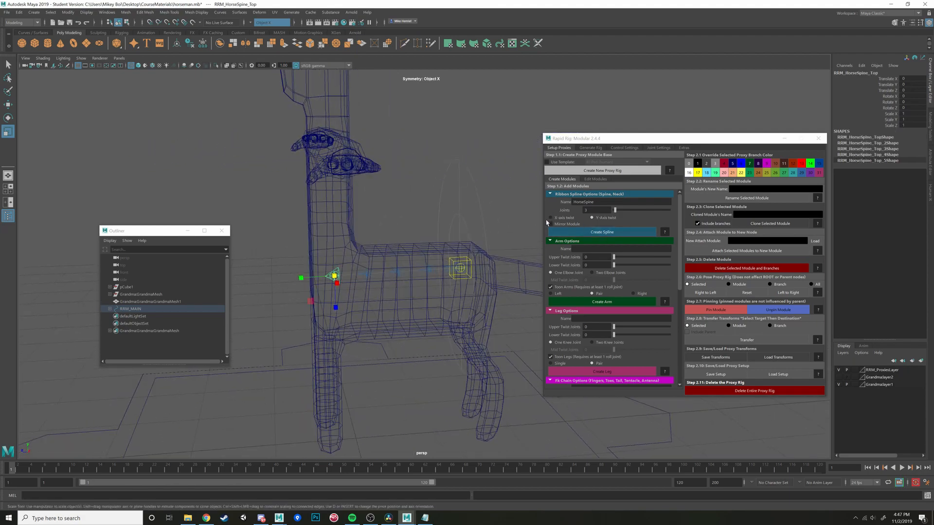
{"action": "scroll", "coordinate": [457, 315], "scroll_direction": "down", "scroll_amount": 5}
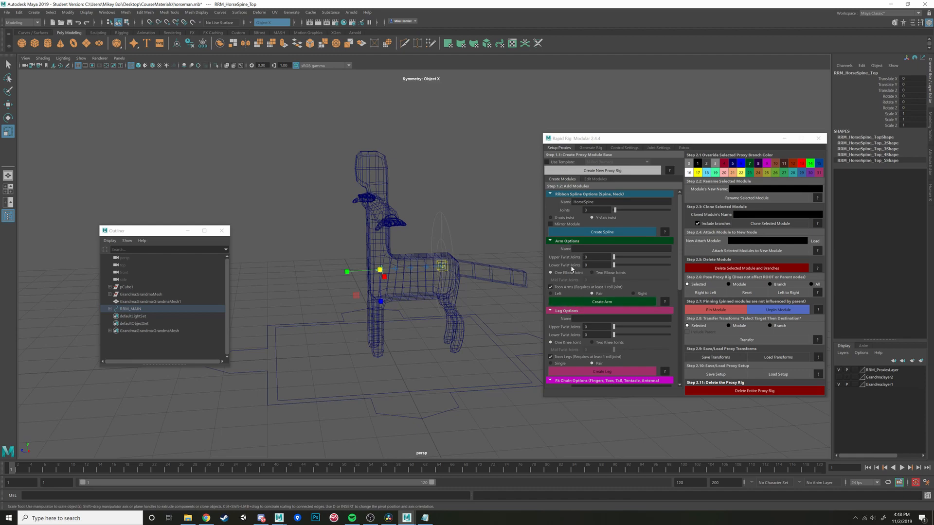
{"action": "scroll", "coordinate": [452, 323], "scroll_direction": "up", "scroll_amount": 5}
{"action": "left_click_drag", "start_coordinate": [419, 316], "coordinate": [441, 313], "text": "alt"}
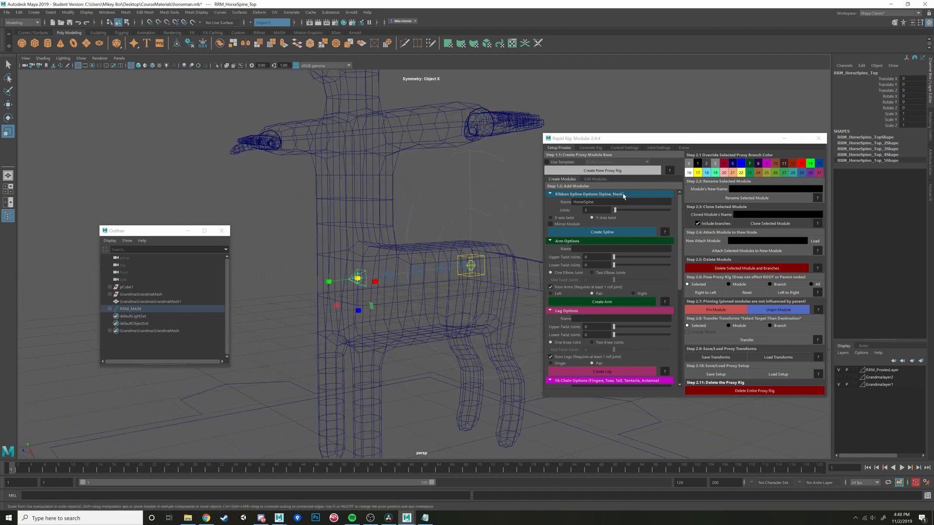
{"action": "left_click", "coordinate": [578, 202]}
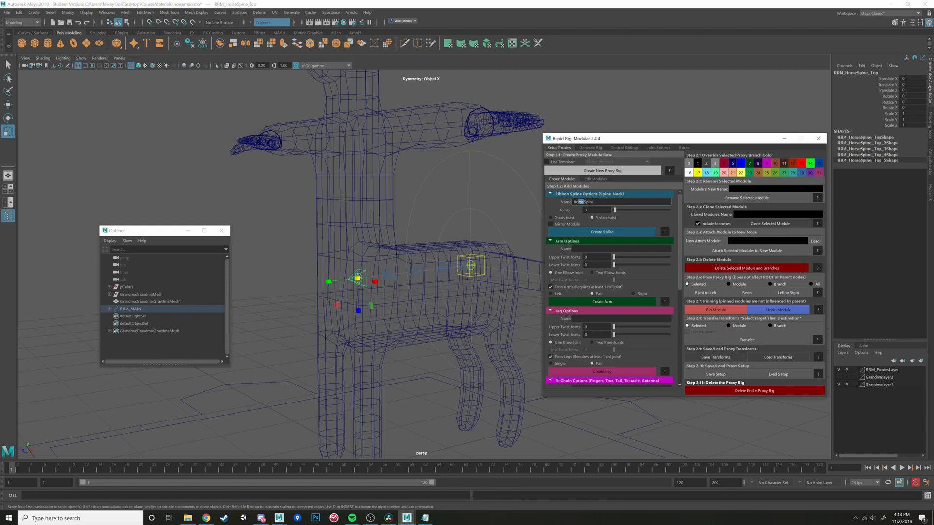
{"action": "type", "text": "Human"}
{"action": "left_click", "coordinate": [593, 232]}
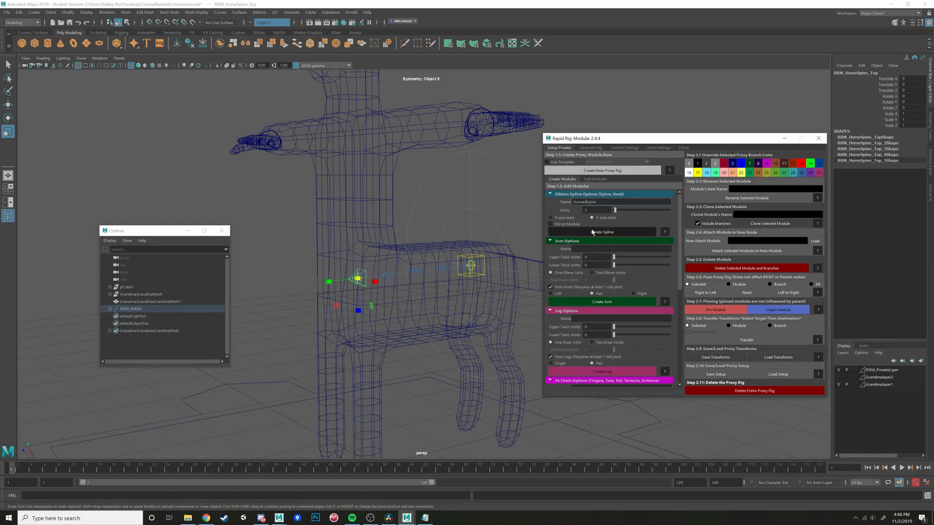
- Rotate the HumanSpine parent node to about -91.5° around X so the spine stands upright in the torso
{"action": "left_click_drag", "start_coordinate": [325, 278], "coordinate": [378, 273], "text": "alt"}
{"action": "key", "text": "e"}
{"action": "left_click_drag", "start_coordinate": [414, 247], "coordinate": [445, 272]}
{"action": "left_click_drag", "start_coordinate": [483, 314], "coordinate": [518, 321], "text": "alt"}
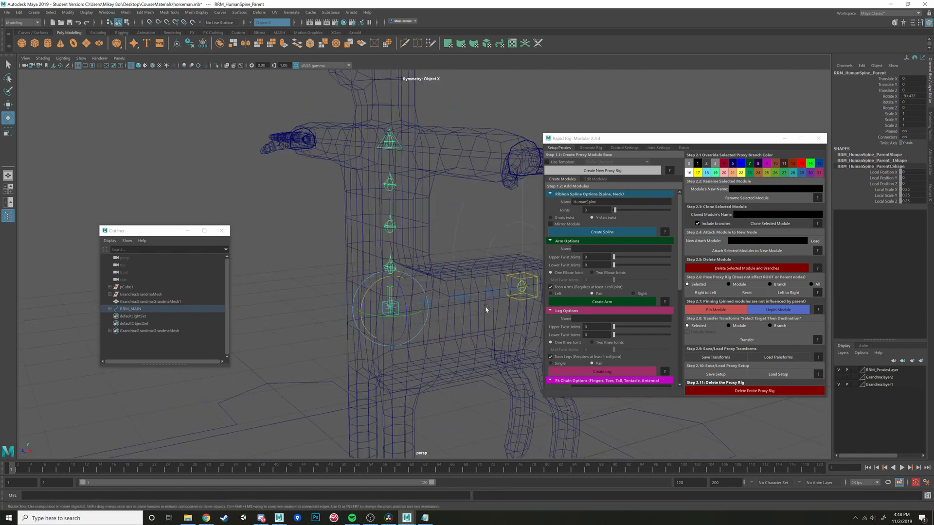
- Scale the HumanSpine parent node uniformly to about 0.95 and select the spine's top node
{"action": "key", "text": "r"}
{"action": "left_click_drag", "start_coordinate": [390, 309], "coordinate": [380, 312]}
{"action": "left_click_drag", "start_coordinate": [469, 232], "coordinate": [500, 236], "text": "alt"}
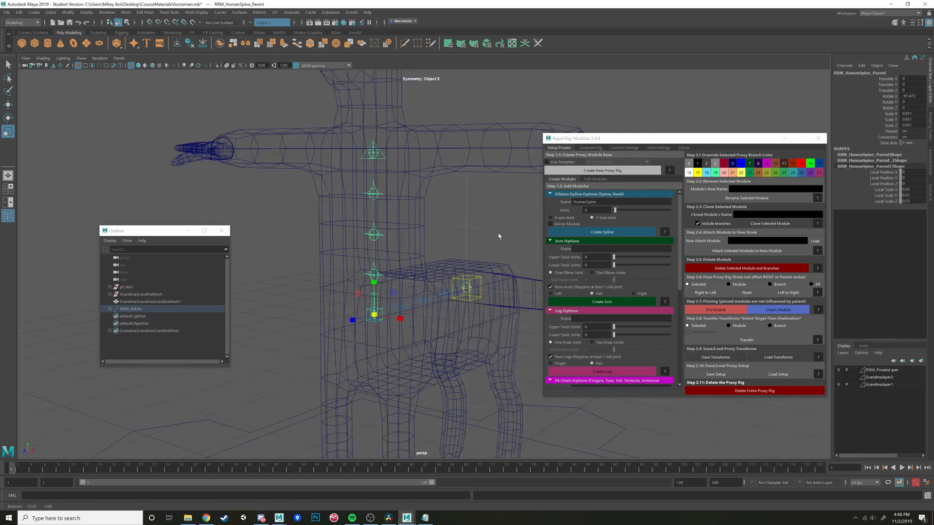
{"action": "middle_click_drag", "start_coordinate": [452, 178], "coordinate": [502, 257], "text": "alt"}
{"action": "left_click", "coordinate": [428, 220]}
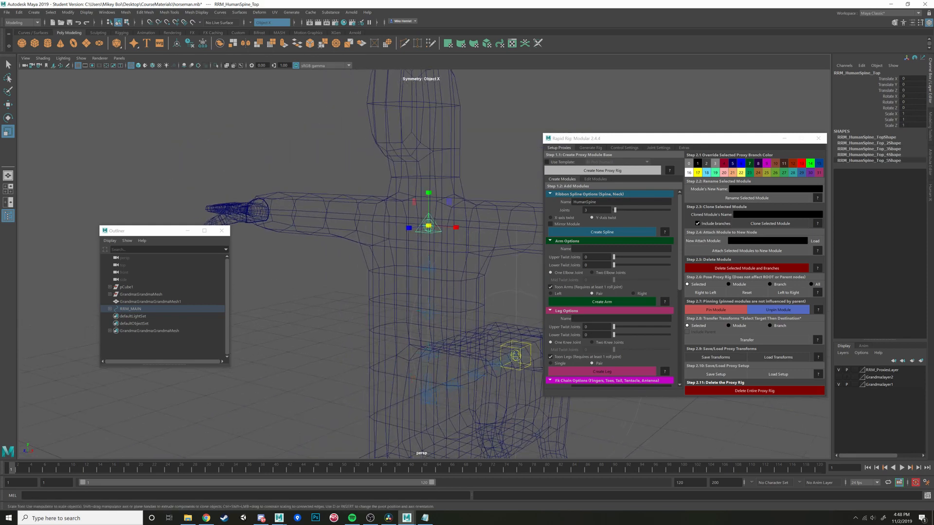
- Look through the available module types and their options, and examine the upper torso and arms of the mesh
{"action": "left_click", "coordinate": [598, 249]}
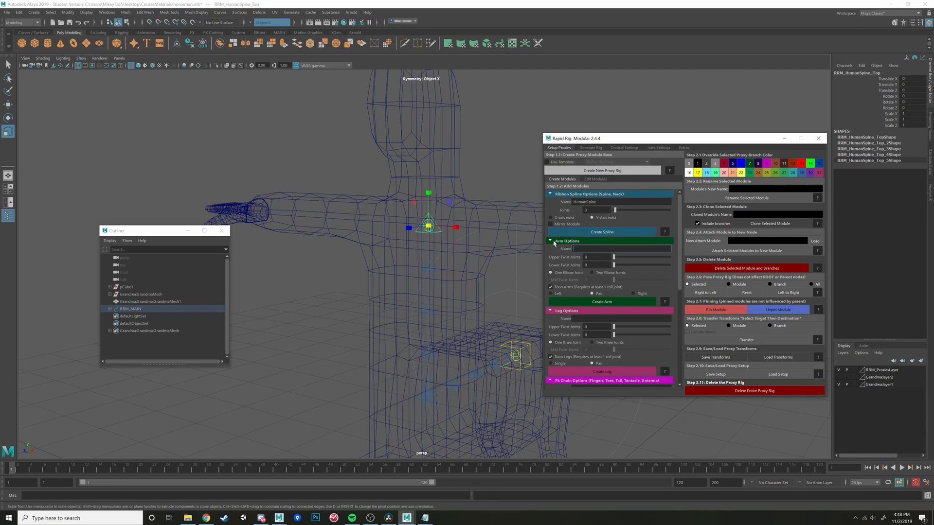
{"action": "scroll", "coordinate": [575, 247], "scroll_direction": "down", "scroll_amount": 3}
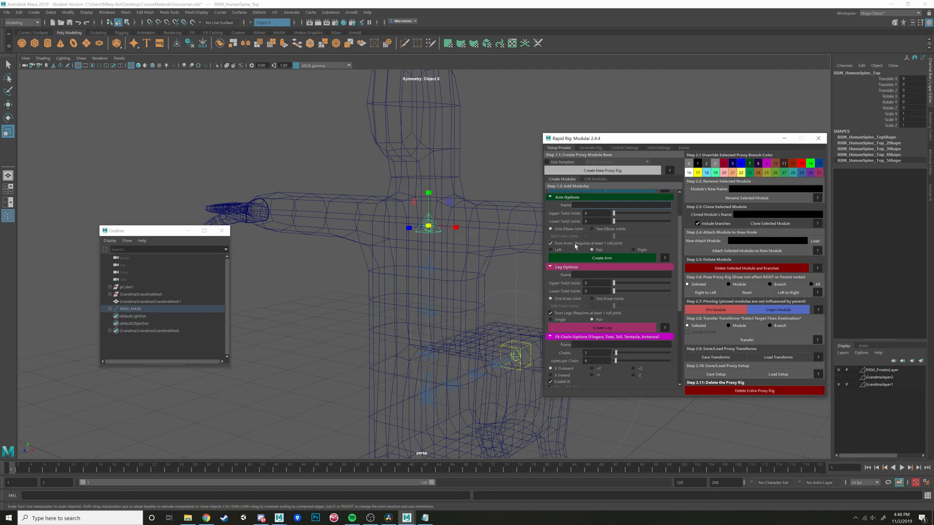
{"action": "scroll", "coordinate": [596, 292], "scroll_direction": "down", "scroll_amount": 3}
{"action": "scroll", "coordinate": [559, 311], "scroll_direction": "down", "scroll_amount": 7}
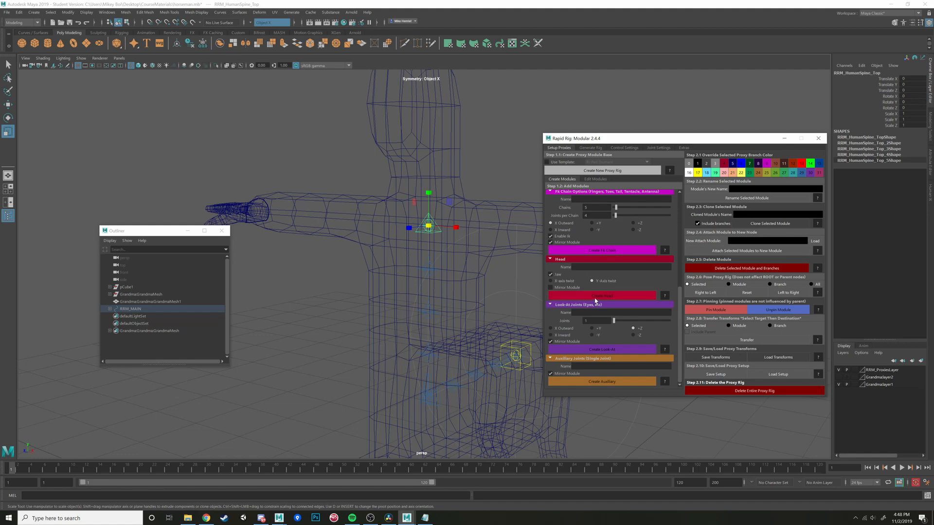
{"action": "scroll", "coordinate": [595, 300], "scroll_direction": "up", "scroll_amount": 1}
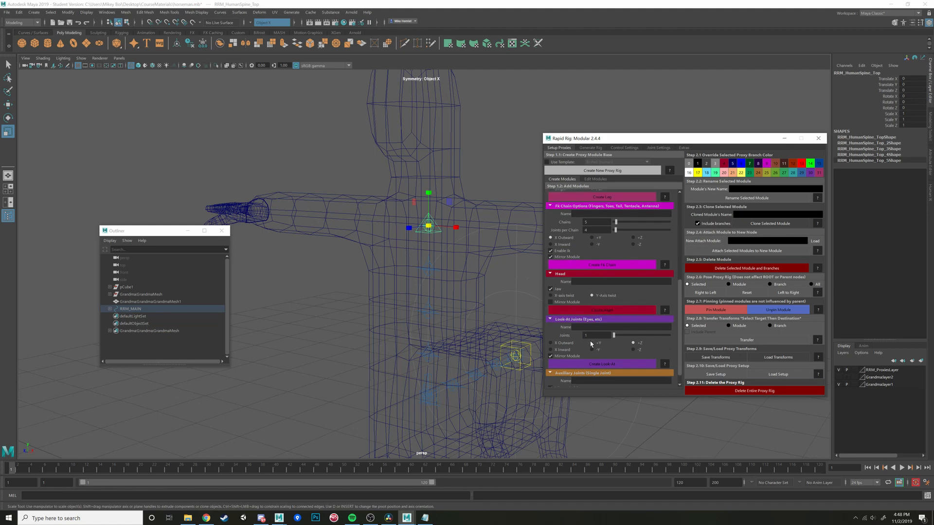
{"action": "scroll", "coordinate": [591, 343], "scroll_direction": "down", "scroll_amount": 1}
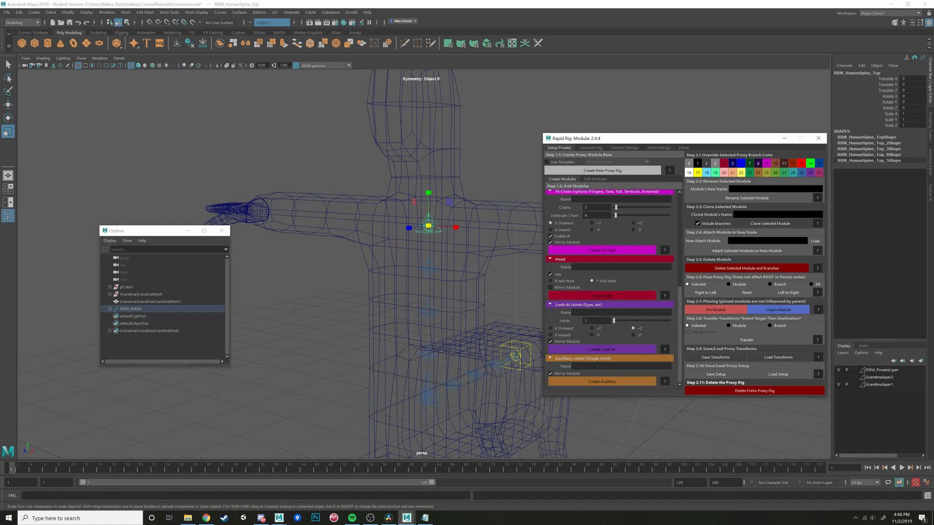
{"action": "scroll", "coordinate": [597, 333], "scroll_direction": "up", "scroll_amount": 13}
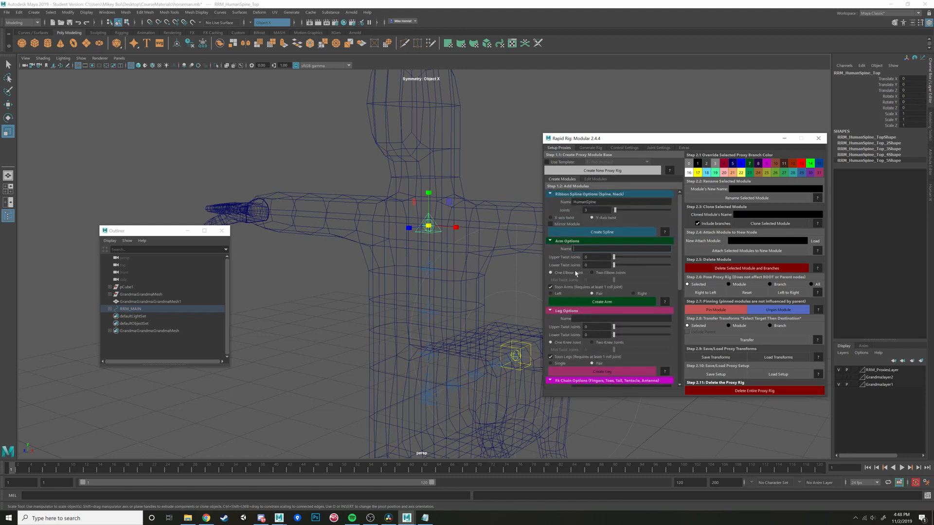
{"action": "scroll", "coordinate": [575, 274], "scroll_direction": "down", "scroll_amount": 4}
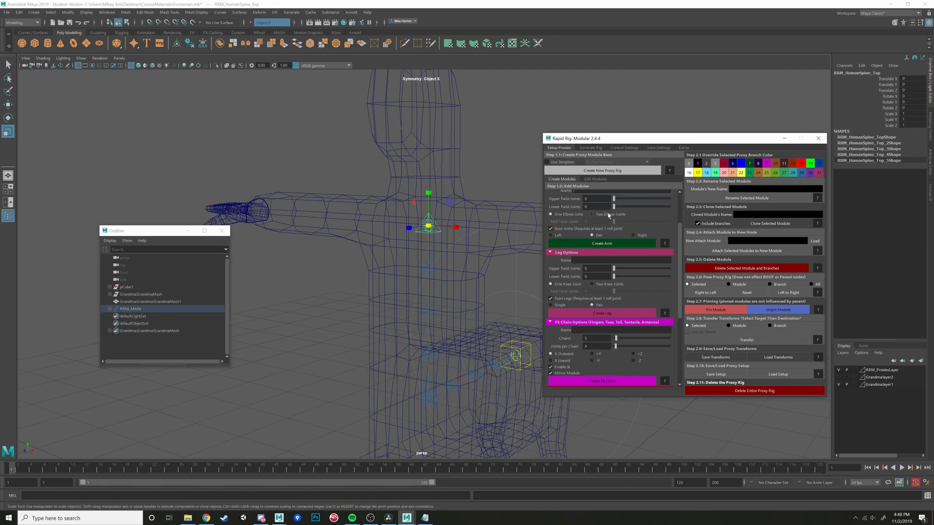
{"action": "left_click_drag", "start_coordinate": [467, 258], "coordinate": [450, 292], "text": "alt"}
{"action": "scroll", "coordinate": [562, 248], "scroll_direction": "up", "scroll_amount": 3}
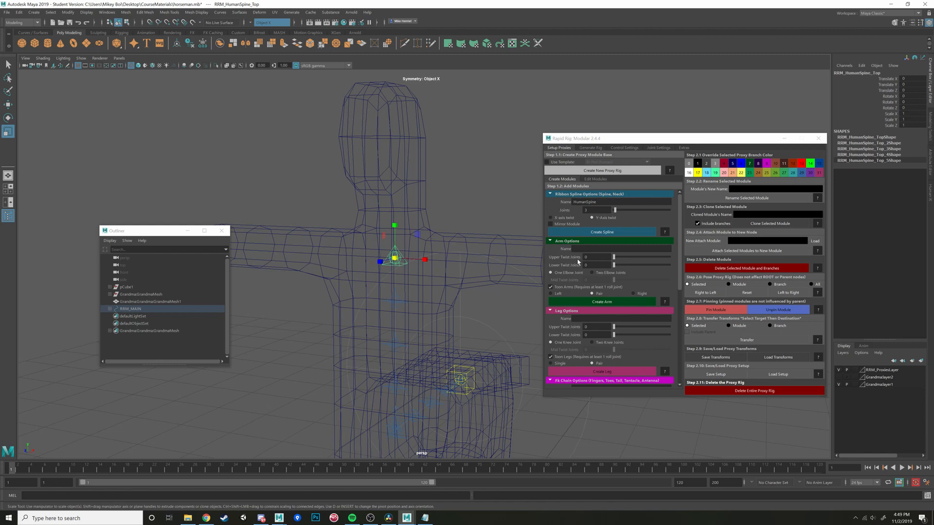
{"action": "left_click_drag", "start_coordinate": [515, 261], "coordinate": [409, 246], "text": "alt"}
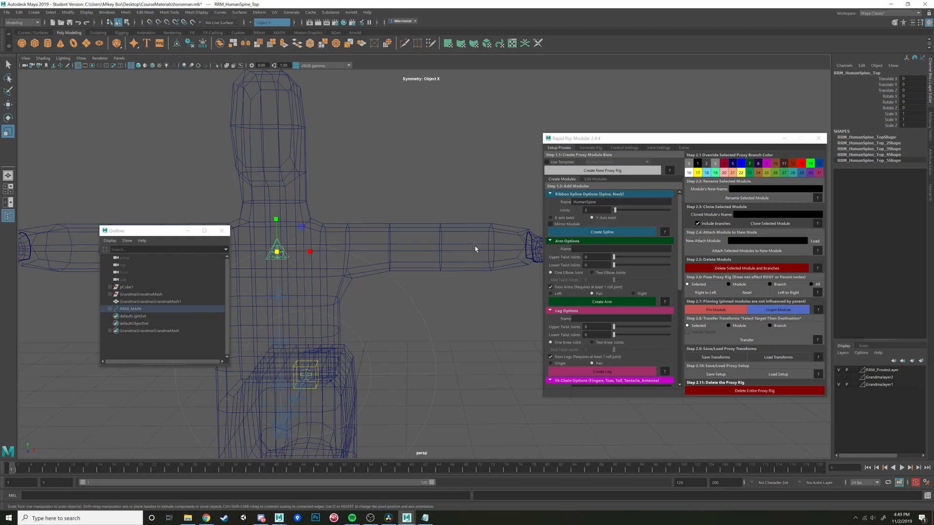
- Create a pair of arm modules named Arm on the HumanSpine top node, with Toon Arms turned off
{"action": "left_click", "coordinate": [610, 248]}
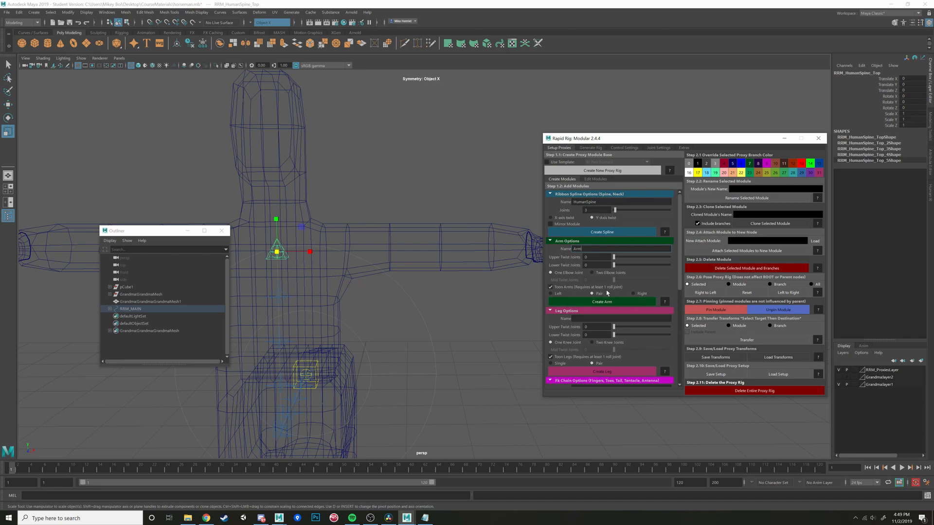
{"action": "left_click", "coordinate": [551, 287]}
{"action": "left_click", "coordinate": [591, 302]}
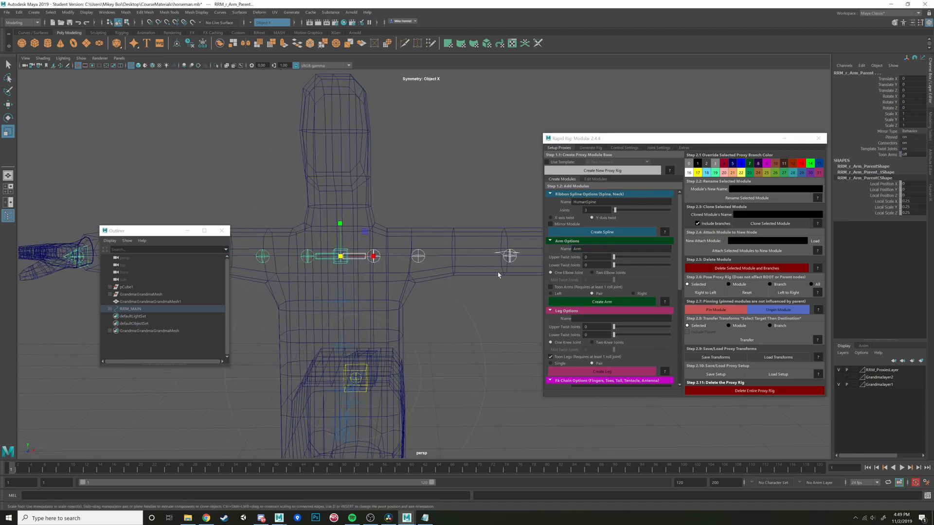
- Move the left arm's clavicle proxy inward and slightly down, to about X -0.36 and Y -0.19
{"action": "left_click_drag", "start_coordinate": [498, 275], "coordinate": [486, 291], "text": "alt"}
{"action": "left_click", "coordinate": [378, 265]}
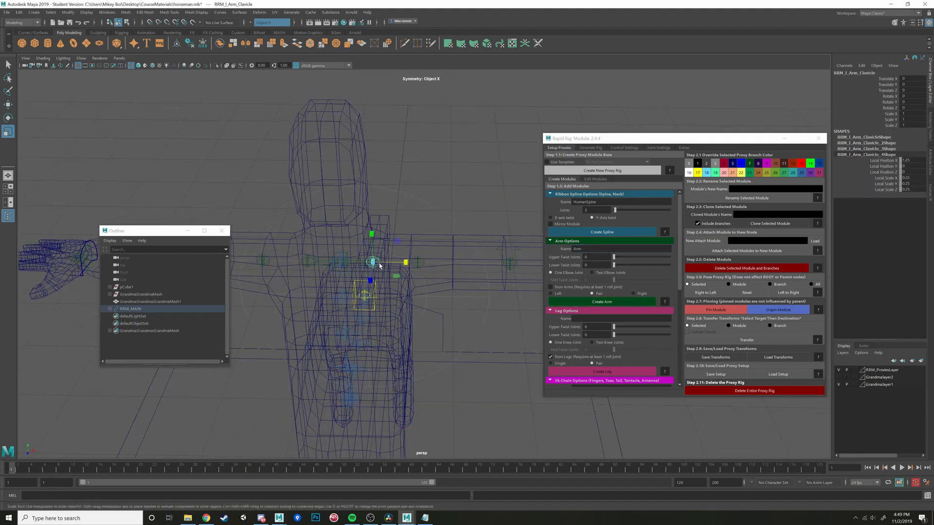
{"action": "left_click_drag", "start_coordinate": [380, 265], "coordinate": [399, 233], "text": "alt"}
{"action": "key", "text": "w"}
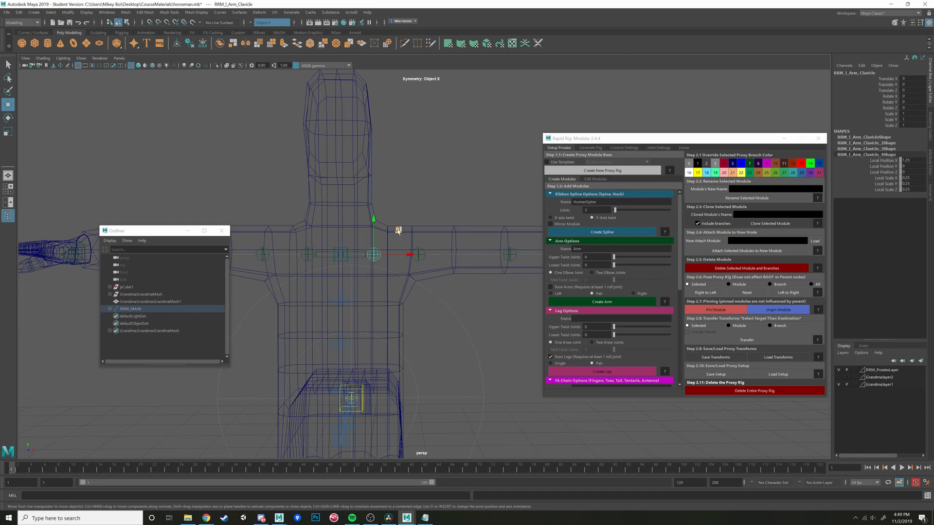
{"action": "middle_click_drag", "start_coordinate": [398, 230], "coordinate": [388, 235]}
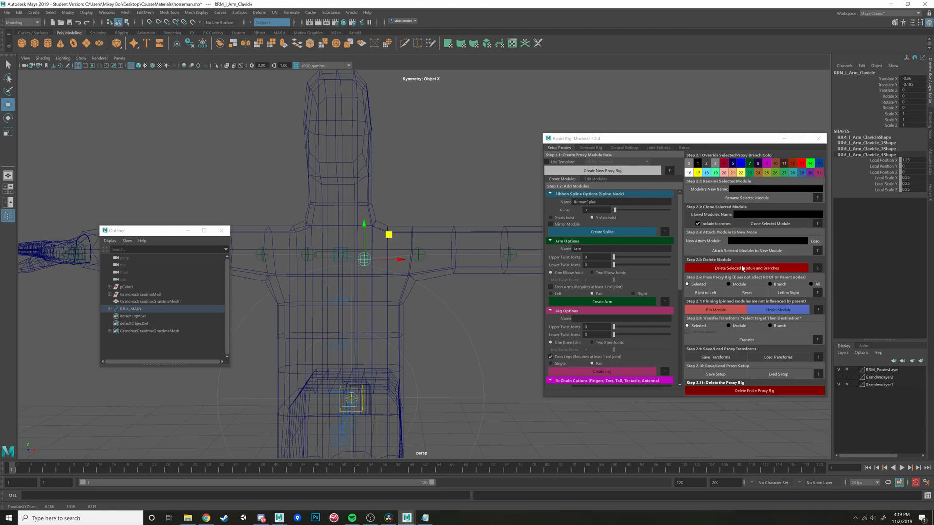
- Look at the options for editing existing modules and return to the module creation options
{"action": "key", "text": "alt"}
{"action": "left_click", "coordinate": [595, 180]}
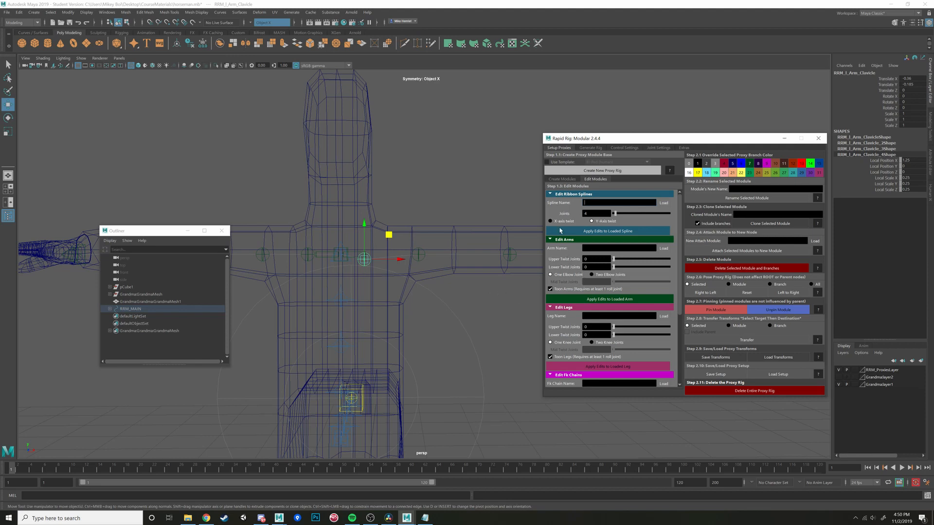
{"action": "left_click", "coordinate": [575, 180]}
{"action": "left_click", "coordinate": [587, 180]}
{"action": "left_click", "coordinate": [562, 180]}
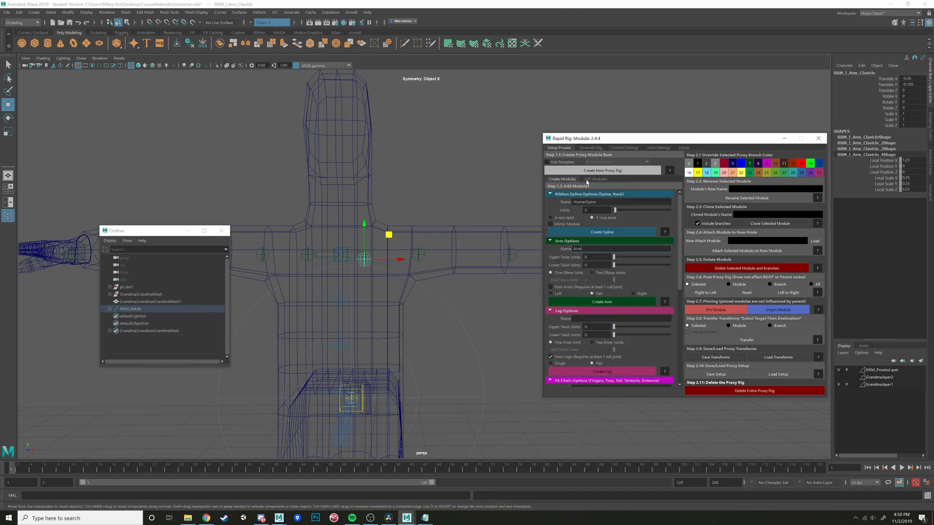
- Review the editing settings for splines, arms, legs, FK chains, head and look-ats, and go back to creating modules
{"action": "left_click", "coordinate": [593, 180]}
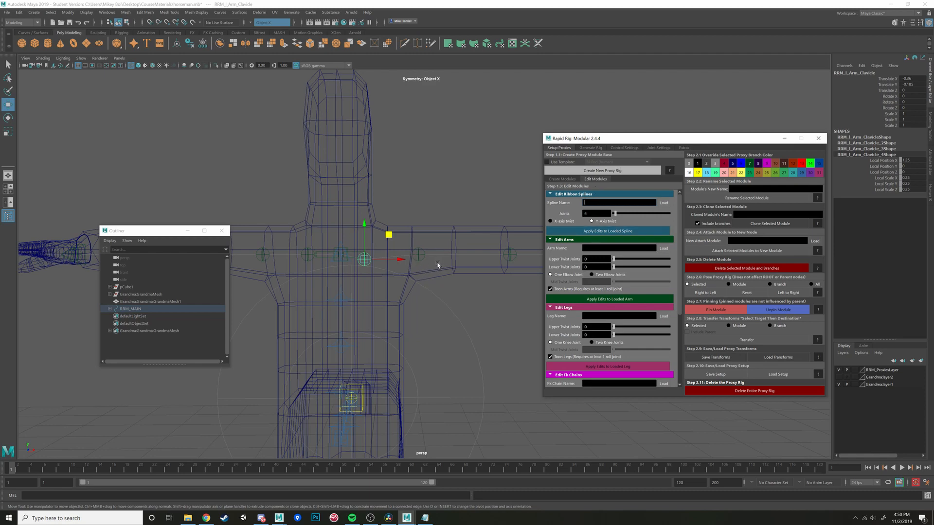
{"action": "scroll", "coordinate": [459, 290], "scroll_direction": "down", "scroll_amount": 4}
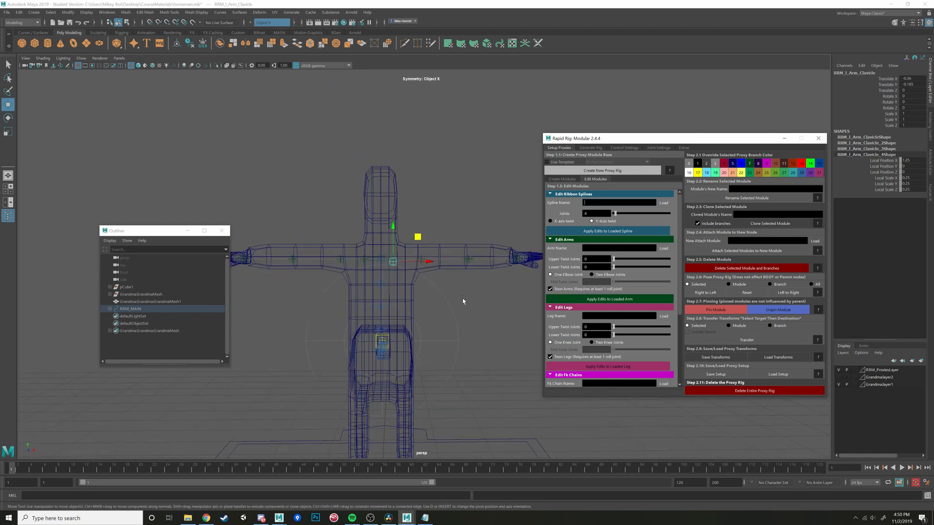
{"action": "scroll", "coordinate": [463, 301], "scroll_direction": "up", "scroll_amount": 5}
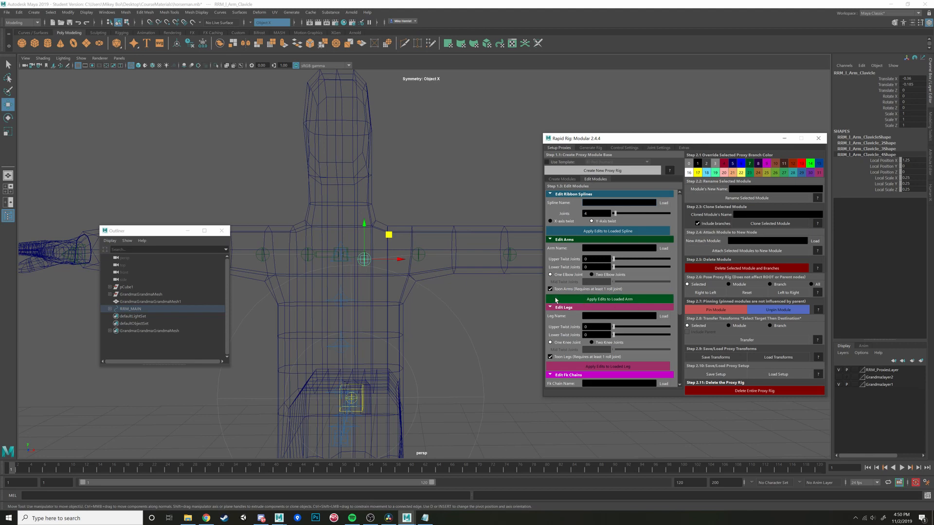
{"action": "scroll", "coordinate": [519, 321], "scroll_direction": "down", "scroll_amount": 2}
{"action": "scroll", "coordinate": [610, 287], "scroll_direction": "down", "scroll_amount": 3}
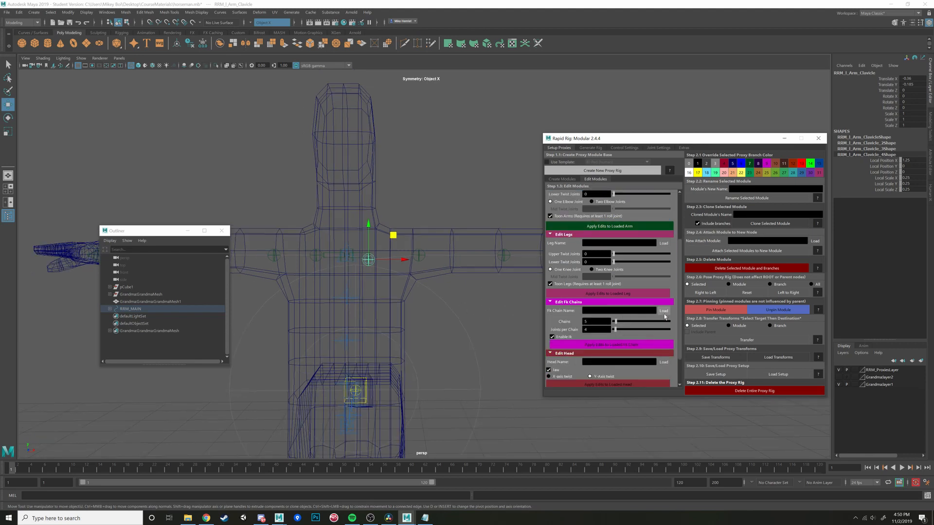
{"action": "scroll", "coordinate": [627, 324], "scroll_direction": "down", "scroll_amount": 2}
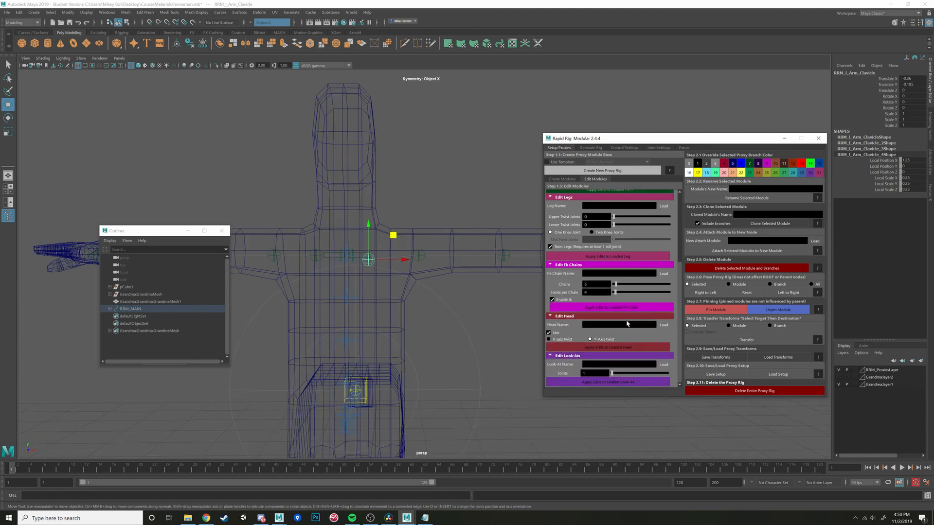
{"action": "scroll", "coordinate": [626, 323], "scroll_direction": "up", "scroll_amount": 6}
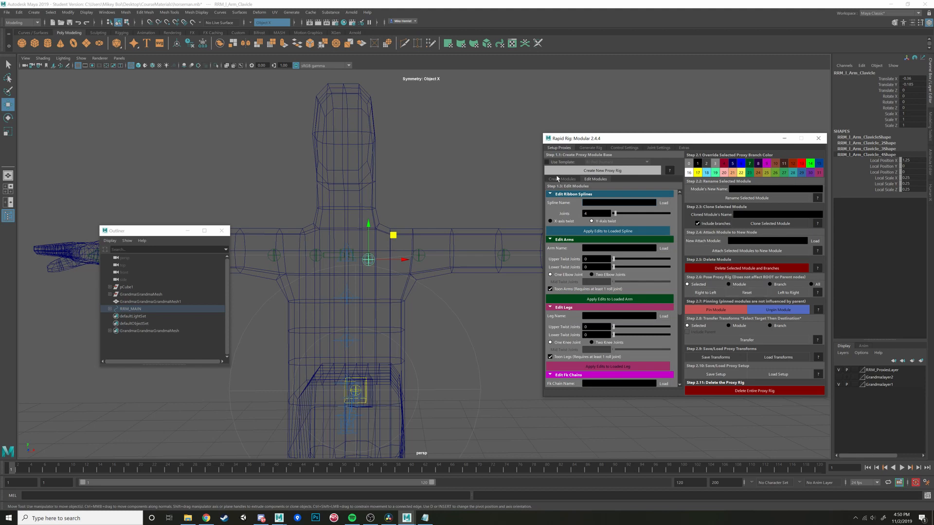
{"action": "left_click", "coordinate": [559, 179]}
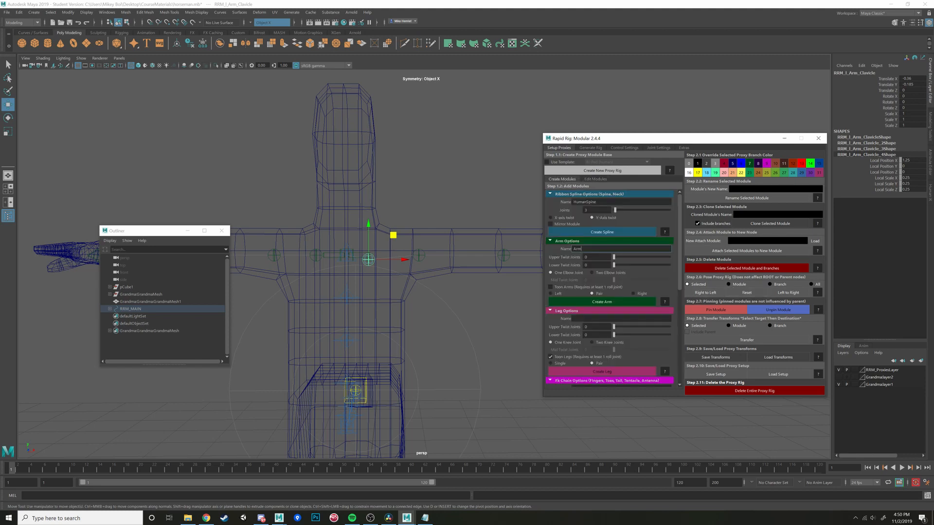
- Mirror the left clavicle's placement to the right side and move the left shoulder proxy inward to about X -0.49
{"action": "left_click", "coordinate": [781, 292]}
{"action": "mouse_move", "coordinate": [457, 290]}
{"action": "left_mouse_down", "text": "alt"}
{"action": "mouse_move", "coordinate": [358, 305]}
{"action": "mouse_move", "coordinate": [364, 294]}
{"action": "mouse_move", "coordinate": [444, 270]}
{"action": "mouse_move", "coordinate": [408, 275]}
{"action": "left_mouse_up", "text": "alt"}
{"action": "left_click", "coordinate": [365, 295]}
{"action": "key", "text": "5"}
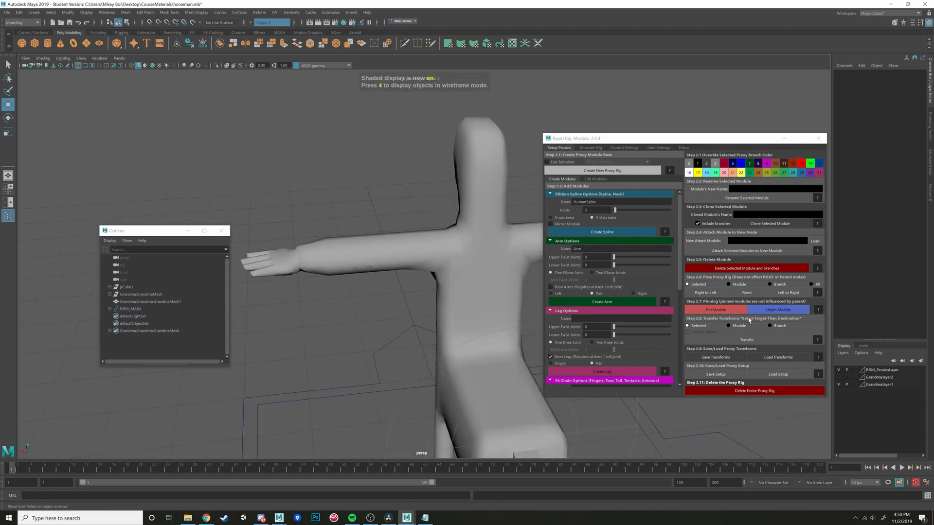
{"action": "key", "text": "4"}
{"action": "mouse_move", "coordinate": [375, 252]}
{"action": "left_mouse_down", "text": "alt"}
{"action": "mouse_move", "coordinate": [423, 259]}
{"action": "mouse_move", "coordinate": [373, 249]}
{"action": "mouse_move", "coordinate": [384, 256]}
{"action": "left_mouse_up", "text": "alt"}
{"action": "left_click", "coordinate": [425, 255]}
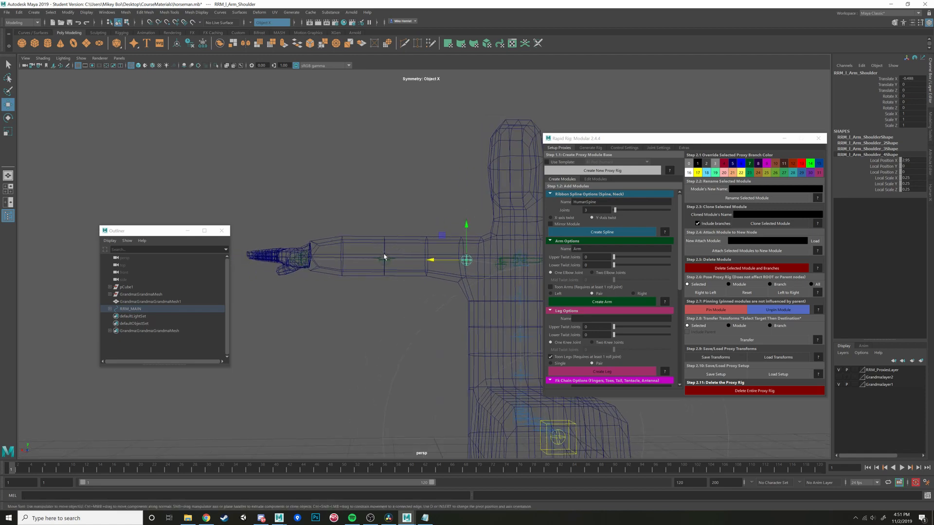
- Select the left wrist proxy together with the left shoulder and raise both to about Y 0.14
{"action": "left_click", "coordinate": [299, 262], "text": "shift"}
{"action": "key", "text": "ctrl+z"}
{"action": "left_click", "coordinate": [295, 261], "text": "shift"}
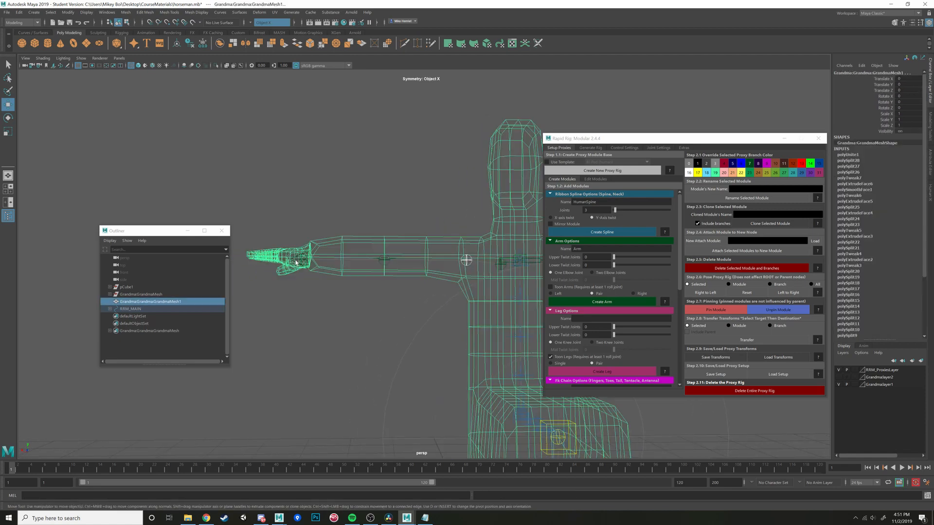
{"action": "key", "text": "ctrl+z"}
{"action": "scroll", "coordinate": [394, 295], "scroll_direction": "up", "scroll_amount": 3}
{"action": "middle_click_drag", "start_coordinate": [302, 261], "coordinate": [311, 307], "text": "alt"}
{"action": "scroll", "coordinate": [395, 298], "scroll_direction": "up", "scroll_amount": 4}
{"action": "left_click", "coordinate": [351, 318]}
{"action": "scroll", "coordinate": [359, 319], "scroll_direction": "down", "scroll_amount": 5}
{"action": "scroll", "coordinate": [402, 307], "scroll_direction": "down", "scroll_amount": 1}
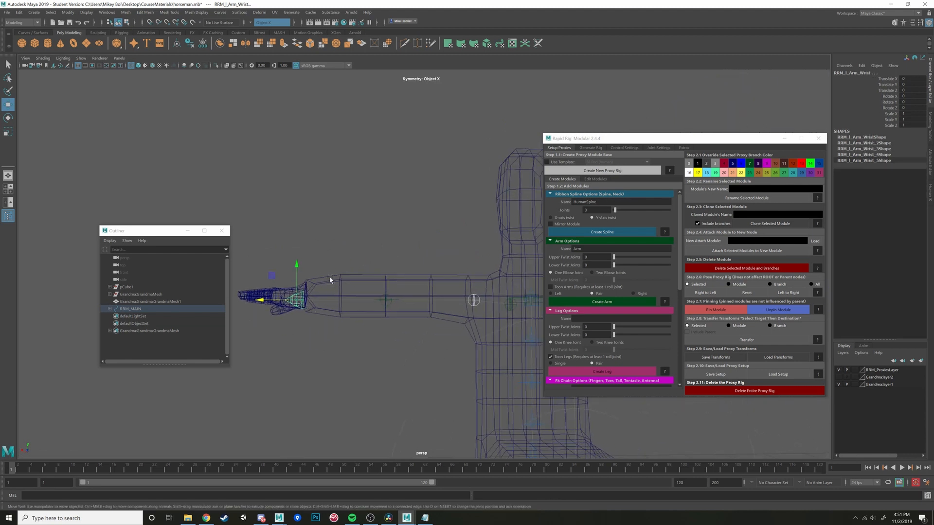
{"action": "left_click_drag", "start_coordinate": [296, 267], "coordinate": [301, 274]}
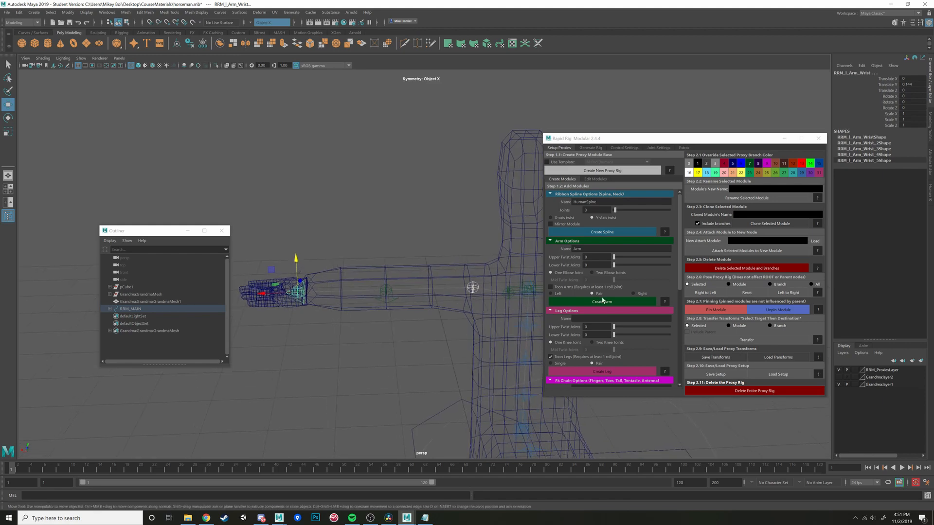
- Mirror the left shoulder and wrist placement to the right arm and check both arms from several angles
{"action": "left_click", "coordinate": [784, 295]}
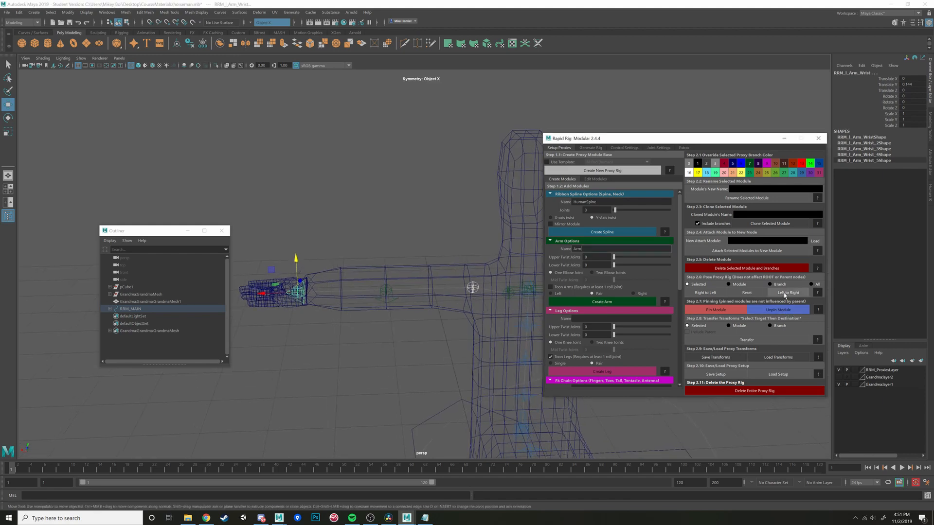
{"action": "middle_click_drag", "start_coordinate": [420, 312], "coordinate": [290, 285], "text": "alt"}
{"action": "scroll", "coordinate": [335, 278], "scroll_direction": "up", "scroll_amount": 2}
{"action": "left_click_drag", "start_coordinate": [382, 269], "coordinate": [462, 288], "text": "alt"}
{"action": "middle_click_drag", "start_coordinate": [462, 287], "coordinate": [396, 289], "text": "alt"}
{"action": "left_click_drag", "start_coordinate": [396, 288], "coordinate": [377, 289], "text": "alt"}
{"action": "middle_click_drag", "start_coordinate": [378, 290], "coordinate": [407, 277], "text": "alt"}
{"action": "left_click_drag", "start_coordinate": [406, 277], "coordinate": [350, 267], "text": "alt"}
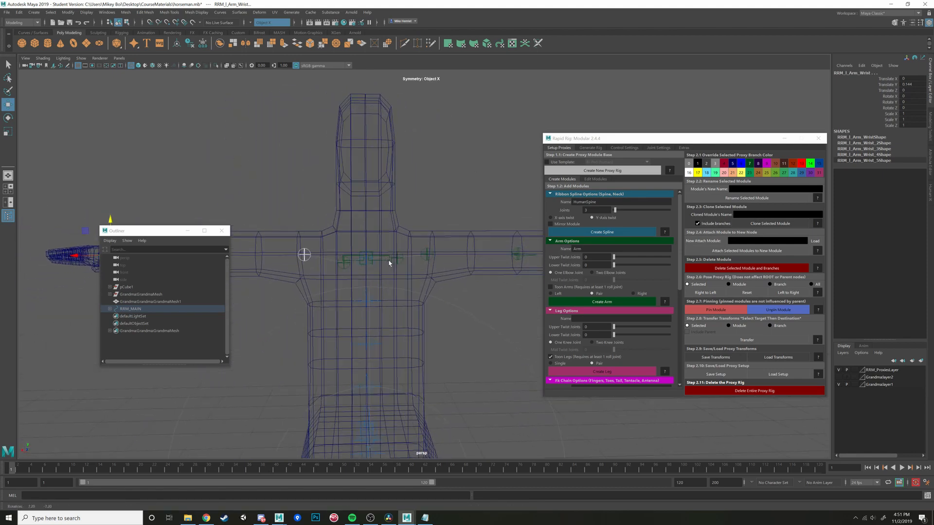
- Check the clavicle, shoulder and wrist proxies of both arms against the mesh by selecting them
{"action": "left_click", "coordinate": [341, 267]}
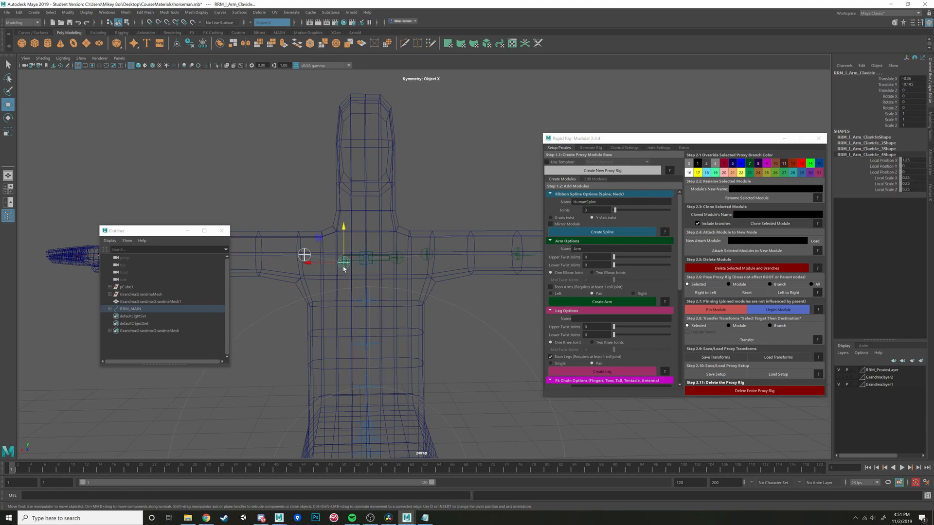
{"action": "scroll", "coordinate": [343, 265], "scroll_direction": "down", "scroll_amount": 5}
{"action": "left_click_drag", "start_coordinate": [266, 214], "coordinate": [530, 277]}
{"action": "scroll", "coordinate": [477, 295], "scroll_direction": "up", "scroll_amount": 3}
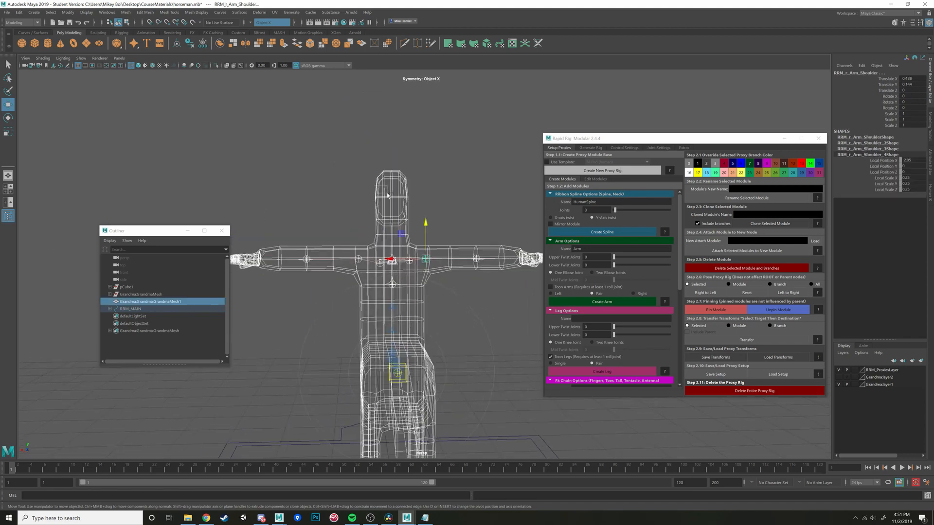
{"action": "left_click_drag", "start_coordinate": [376, 185], "coordinate": [387, 194], "text": "ctrl"}
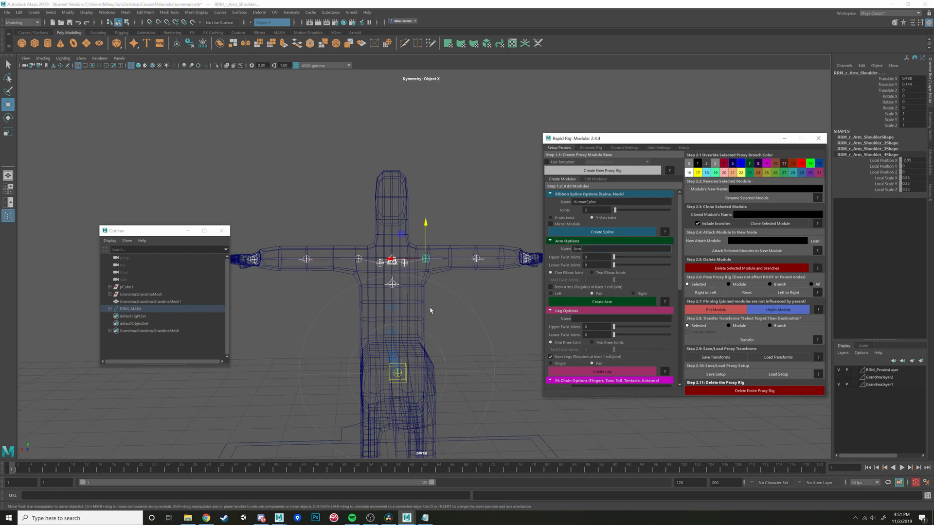
{"action": "left_click_drag", "start_coordinate": [359, 280], "coordinate": [280, 237], "text": "alt"}
{"action": "left_click", "coordinate": [301, 238]}
{"action": "left_click", "coordinate": [280, 237]}
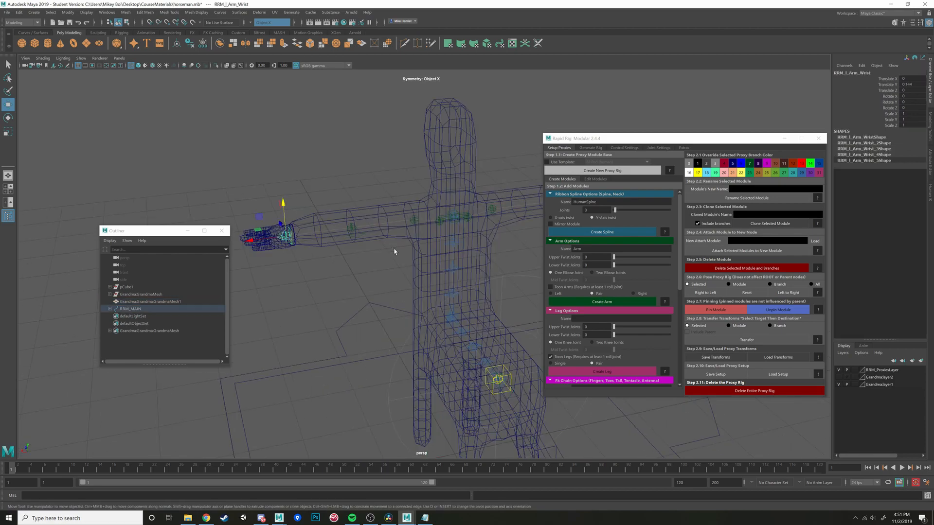
- Select the HorseSpine top node at the base of the human torso and bring up the leg module options
{"action": "left_click_drag", "start_coordinate": [442, 287], "coordinate": [446, 264], "text": "alt"}
{"action": "middle_click_drag", "start_coordinate": [417, 331], "coordinate": [431, 285], "text": "alt"}
{"action": "scroll", "coordinate": [423, 273], "scroll_direction": "up", "scroll_amount": 5}
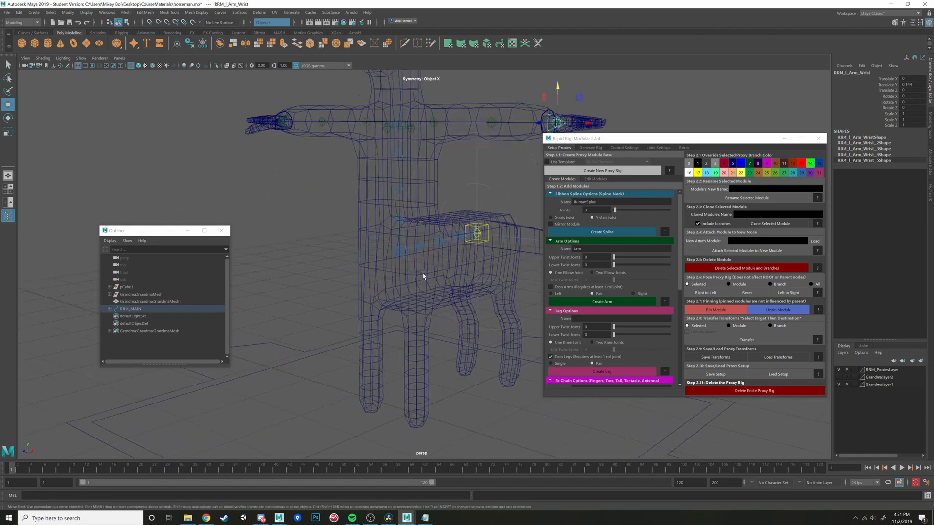
{"action": "left_click", "coordinate": [399, 258]}
{"action": "left_click", "coordinate": [391, 250]}
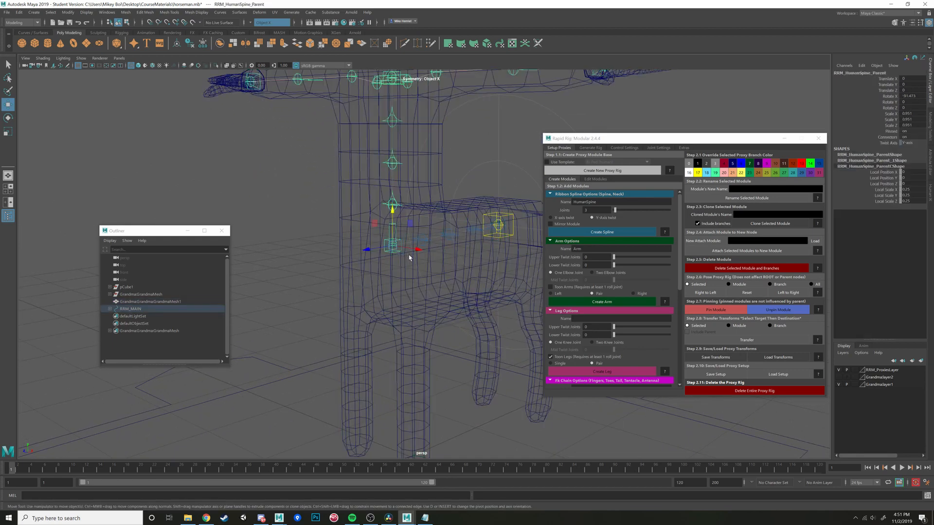
{"action": "scroll", "coordinate": [409, 258], "scroll_direction": "up", "scroll_amount": 4}
{"action": "left_click", "coordinate": [379, 242]}
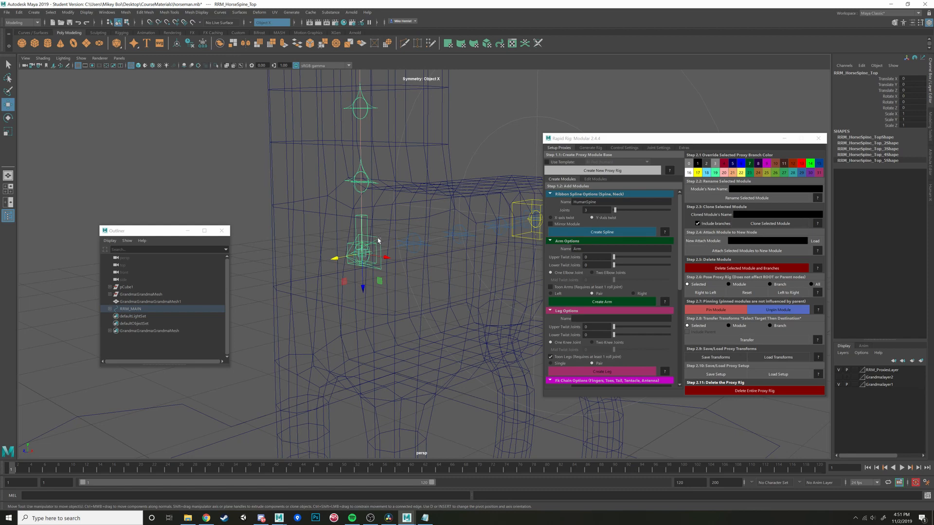
{"action": "left_click_drag", "start_coordinate": [481, 327], "coordinate": [423, 255], "text": "alt"}
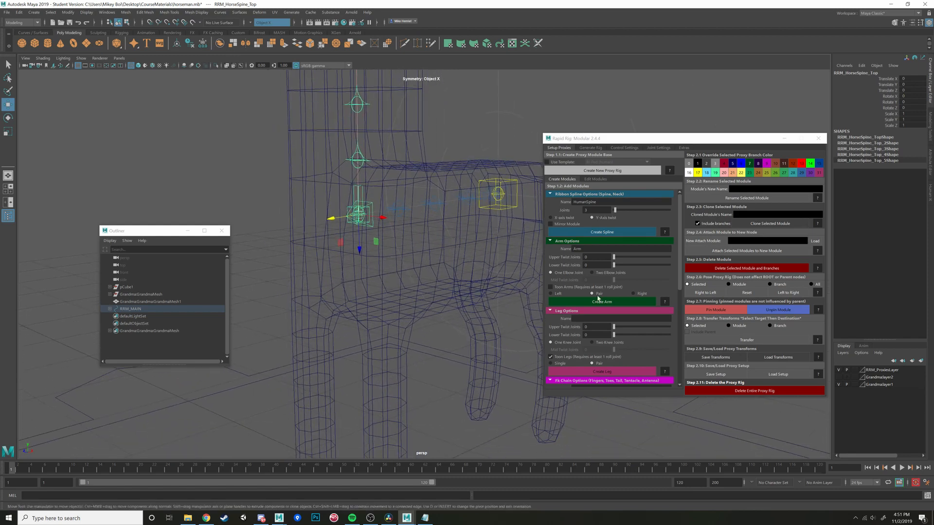
{"action": "left_click", "coordinate": [599, 300]}
{"action": "scroll", "coordinate": [587, 345], "scroll_direction": "down", "scroll_amount": 4}
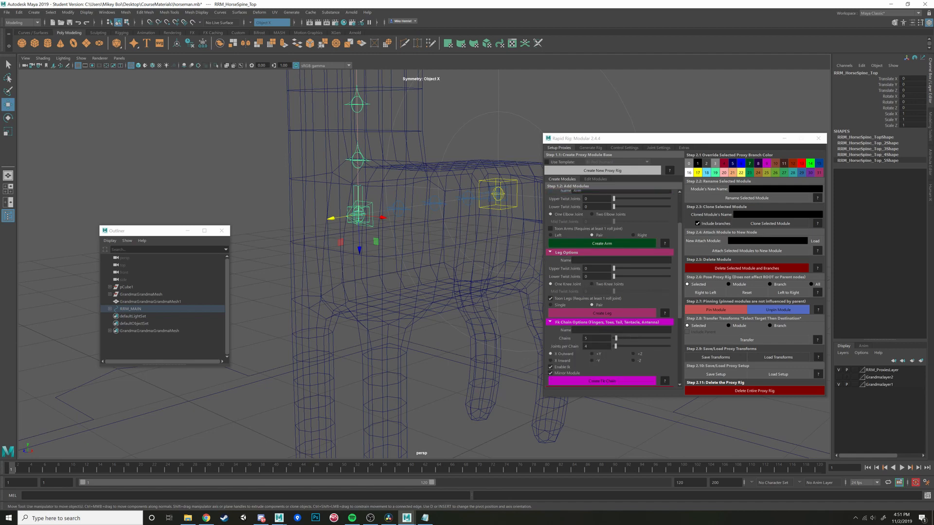
{"action": "scroll", "coordinate": [461, 296], "scroll_direction": "down", "scroll_amount": 2}
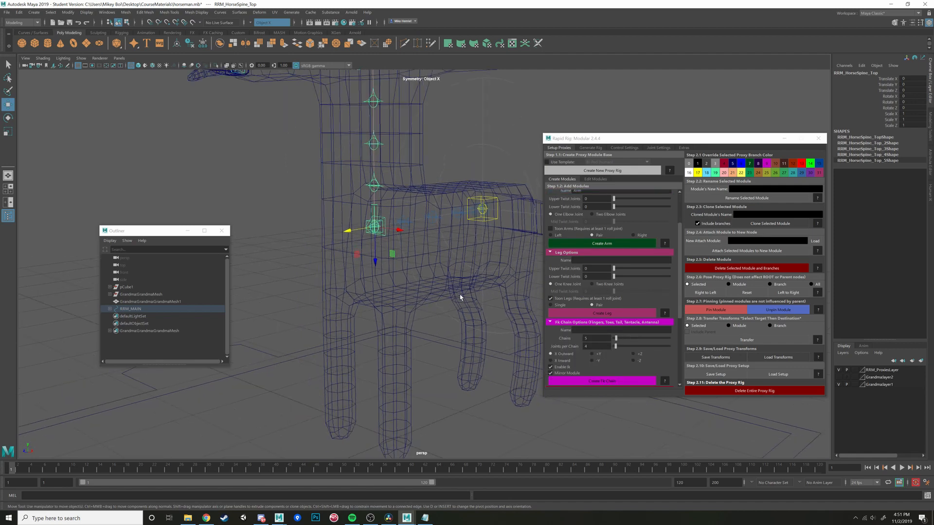
- Examine the mesh's front legs, consult the horse skeleton reference image in the web browser, and return to the Maya horseman scene
{"action": "left_click_drag", "start_coordinate": [461, 296], "coordinate": [433, 296], "text": "alt"}
{"action": "middle_click_drag", "start_coordinate": [433, 296], "coordinate": [439, 229], "text": "alt"}
{"action": "left_click_drag", "start_coordinate": [439, 229], "coordinate": [438, 251], "text": "alt"}
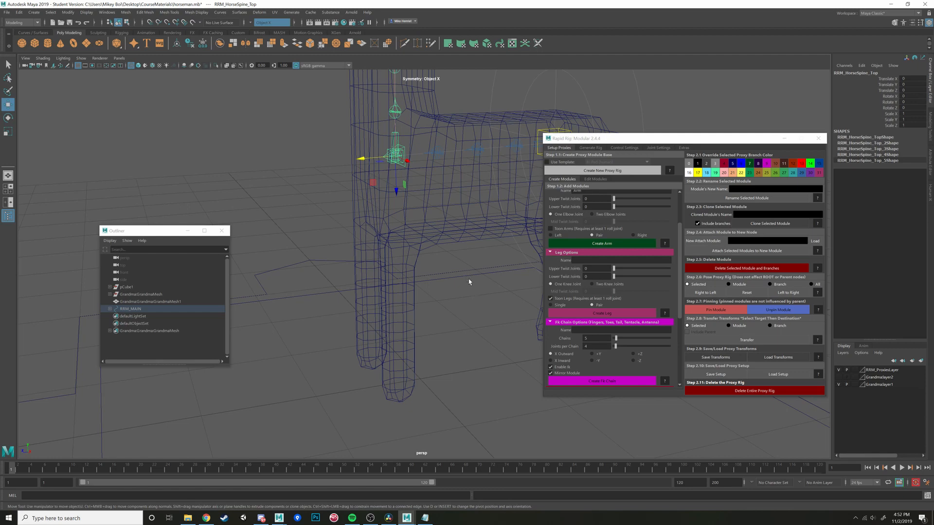
{"action": "mouse_move", "coordinate": [469, 281]}
{"action": "left_mouse_down", "text": "alt"}
{"action": "mouse_move", "coordinate": [448, 273]}
{"action": "mouse_move", "coordinate": [448, 290]}
{"action": "mouse_move", "coordinate": [454, 285]}
{"action": "left_mouse_up", "text": "alt"}
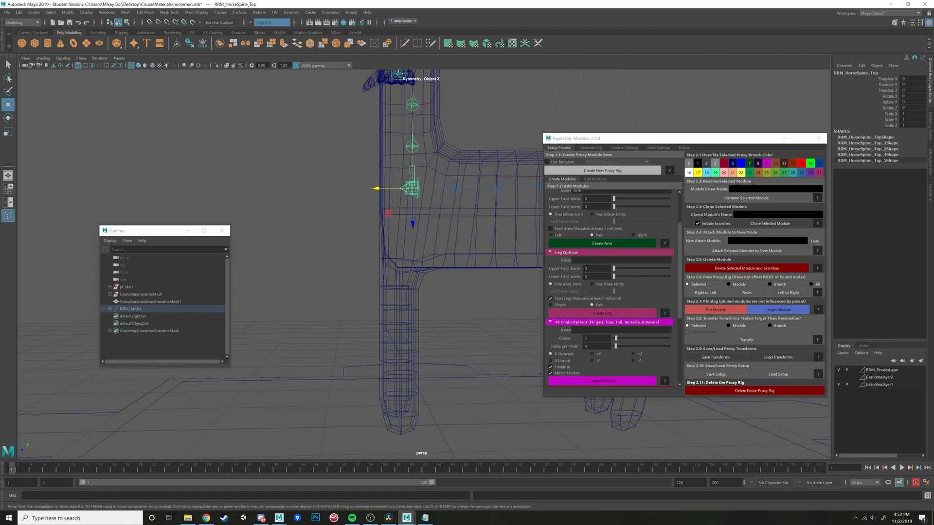
{"action": "left_click_drag", "start_coordinate": [933, 407], "coordinate": [604, 211]}
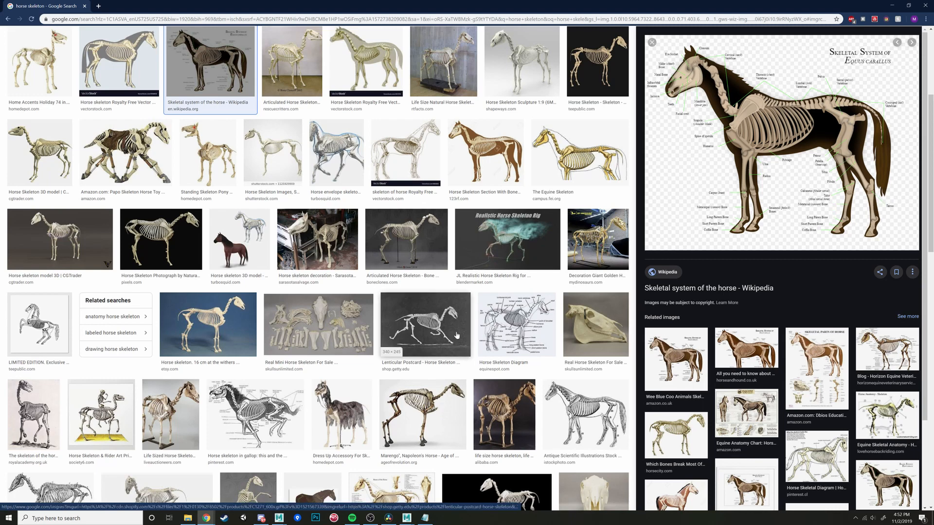
{"action": "left_click", "coordinate": [279, 517]}
{"action": "left_click", "coordinate": [319, 482]}
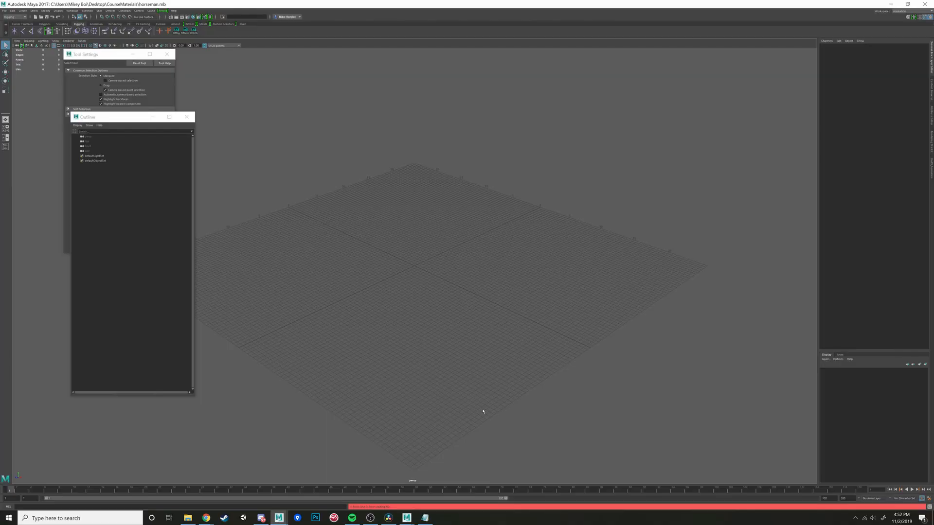
{"action": "mouse_move", "coordinate": [407, 518]}
{"action": "left_click", "coordinate": [442, 481]}
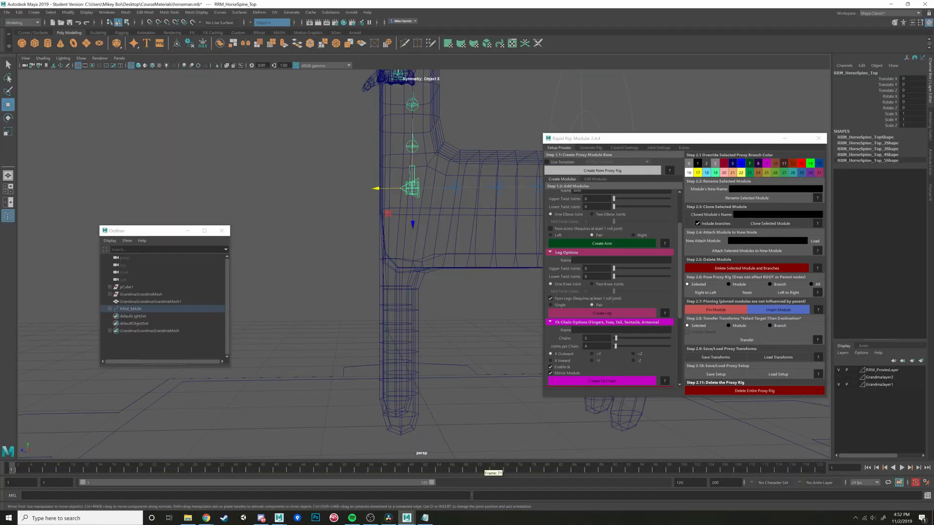
- Create a pair of leg modules named BackLegs on the root node, with two knee joints and Toon Legs turned off
{"action": "left_click_drag", "start_coordinate": [315, 312], "coordinate": [419, 337], "text": "alt"}
{"action": "right_click_drag", "start_coordinate": [448, 231], "coordinate": [457, 239], "text": "alt"}
{"action": "middle_click_drag", "start_coordinate": [445, 218], "coordinate": [440, 272], "text": "alt"}
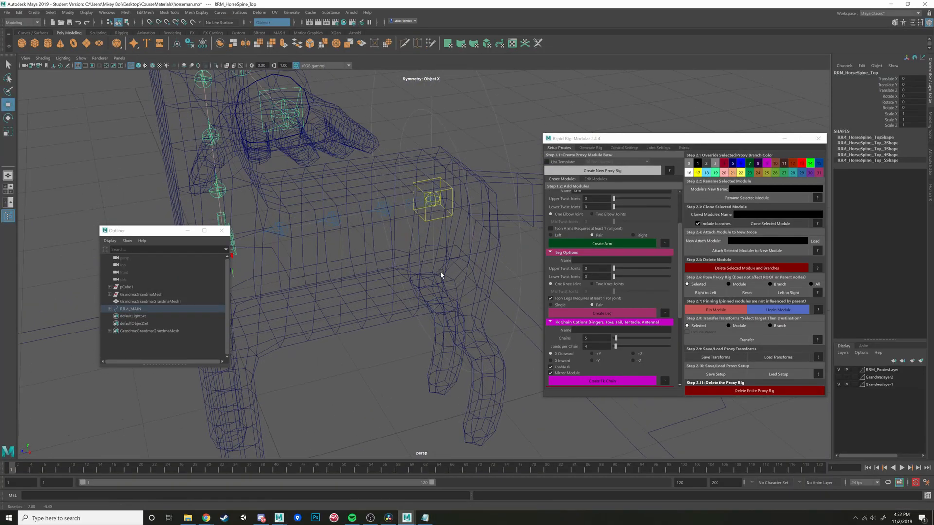
{"action": "left_click_drag", "start_coordinate": [439, 273], "coordinate": [447, 218], "text": "alt"}
{"action": "left_click", "coordinate": [449, 205]}
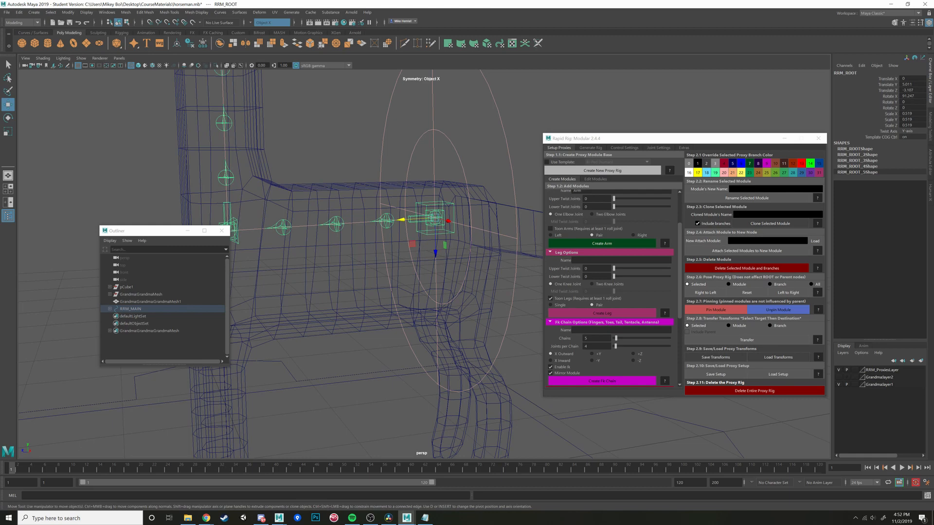
{"action": "left_click", "coordinate": [592, 284]}
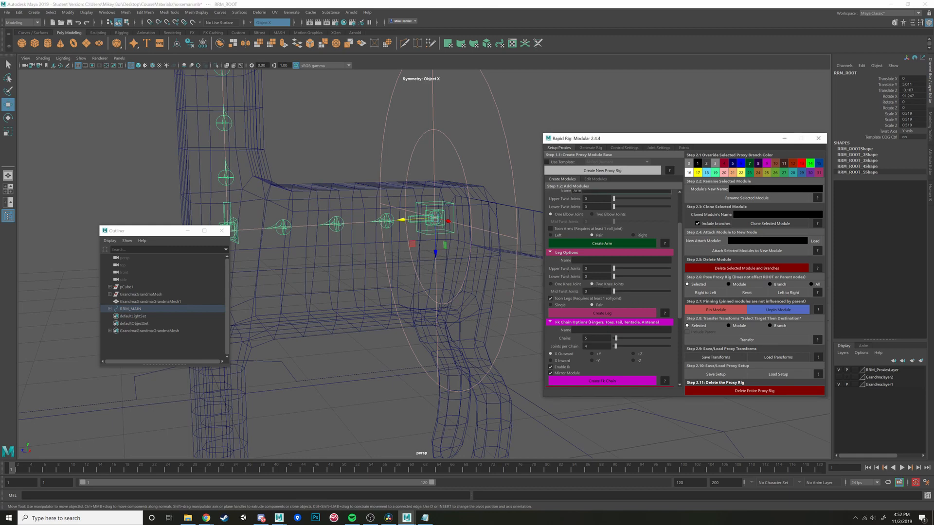
{"action": "left_click", "coordinate": [603, 261]}
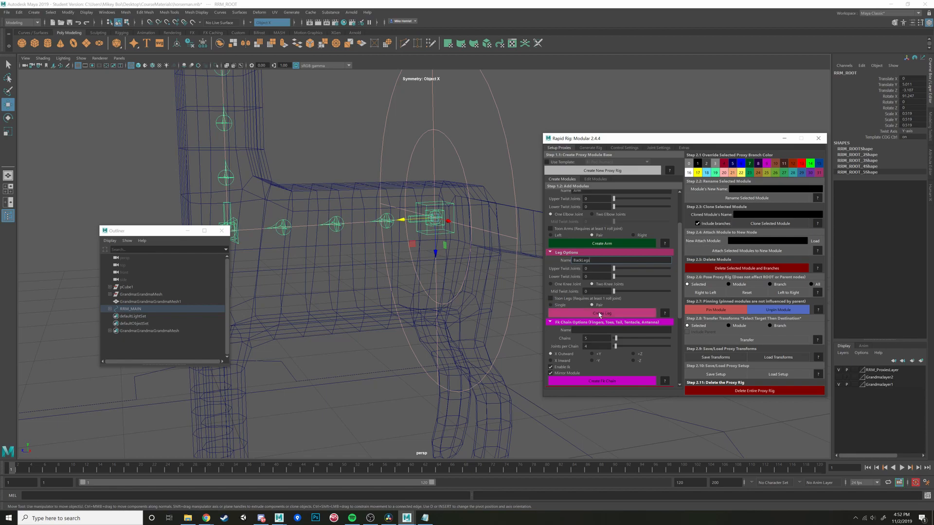
{"action": "left_click", "coordinate": [608, 314]}
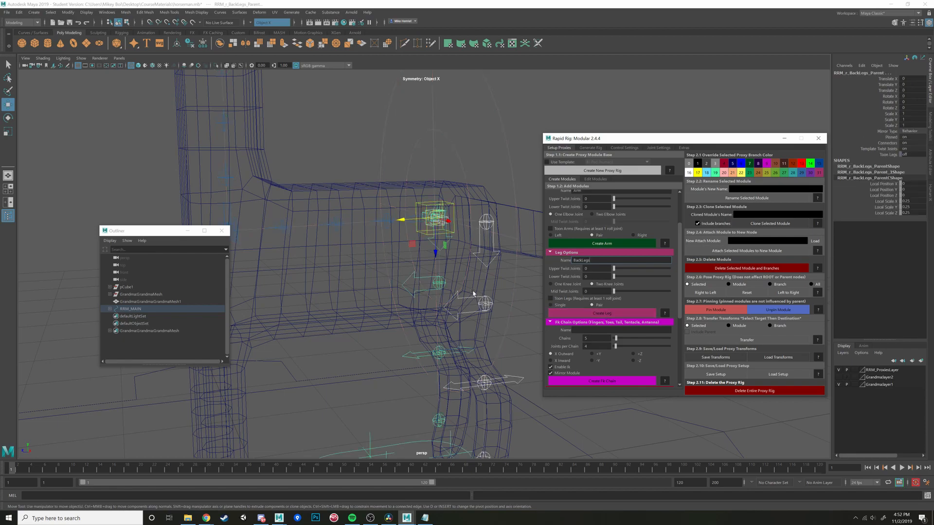
- Move the left back leg's ground proxy sideways to about X -0.32, in line with the mesh's hind leg
{"action": "left_click_drag", "start_coordinate": [473, 296], "coordinate": [501, 345], "text": "alt"}
{"action": "scroll", "coordinate": [504, 291], "scroll_direction": "down", "scroll_amount": 2}
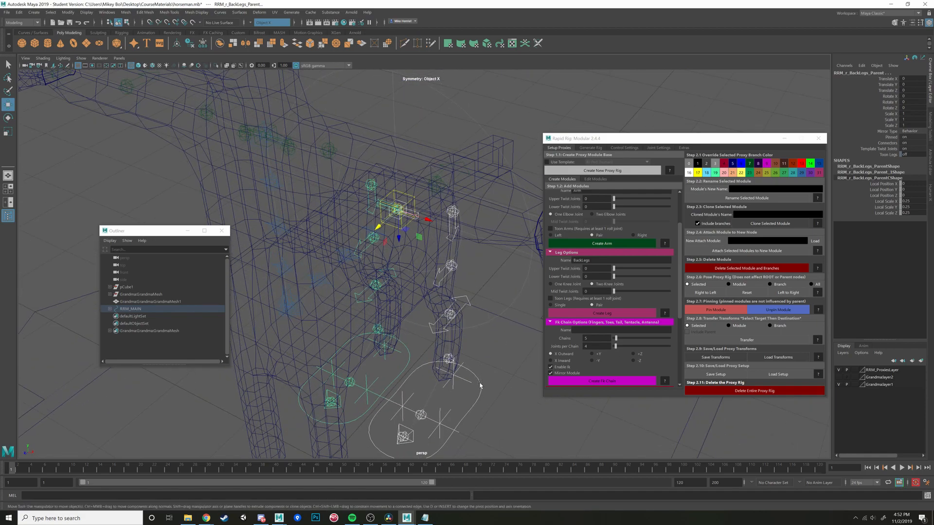
{"action": "left_click", "coordinate": [480, 389]}
{"action": "left_click", "coordinate": [480, 389]}
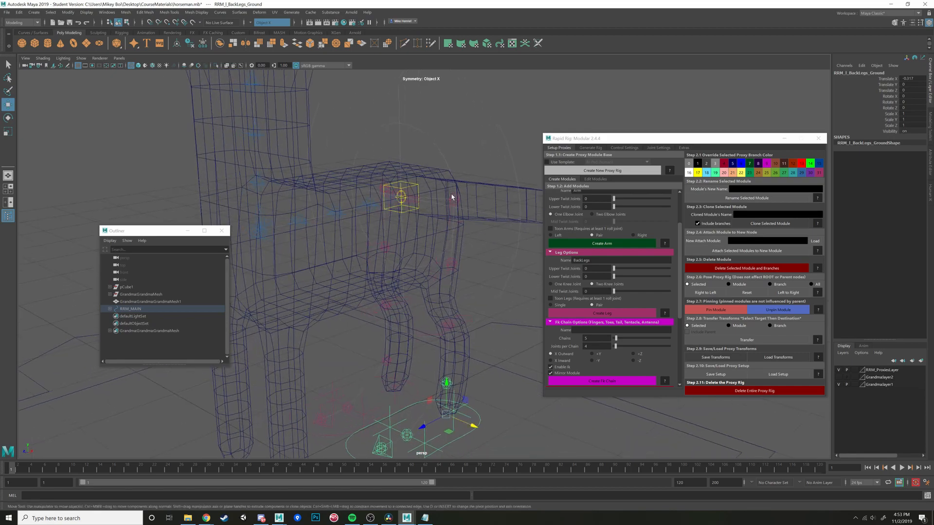
- Select the left back leg's hip proxy and move it sideways to about X -0.295, in line with the mesh's hind leg
{"action": "left_click", "coordinate": [451, 197]}
{"action": "left_click_drag", "start_coordinate": [450, 199], "coordinate": [395, 211], "text": "alt"}
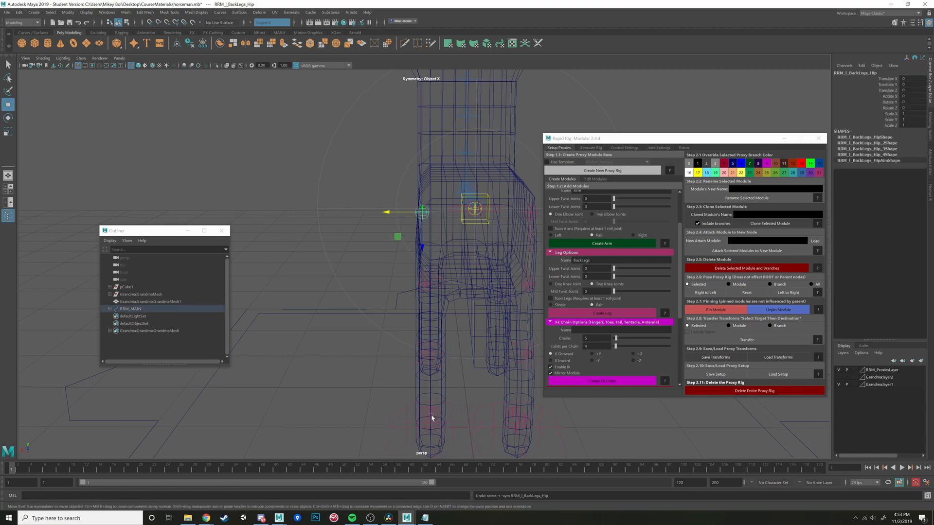
{"action": "left_click", "coordinate": [437, 421]}
{"action": "left_click", "coordinate": [408, 221]}
{"action": "left_click_drag", "start_coordinate": [398, 213], "coordinate": [476, 382]}
{"action": "left_click", "coordinate": [492, 361]}
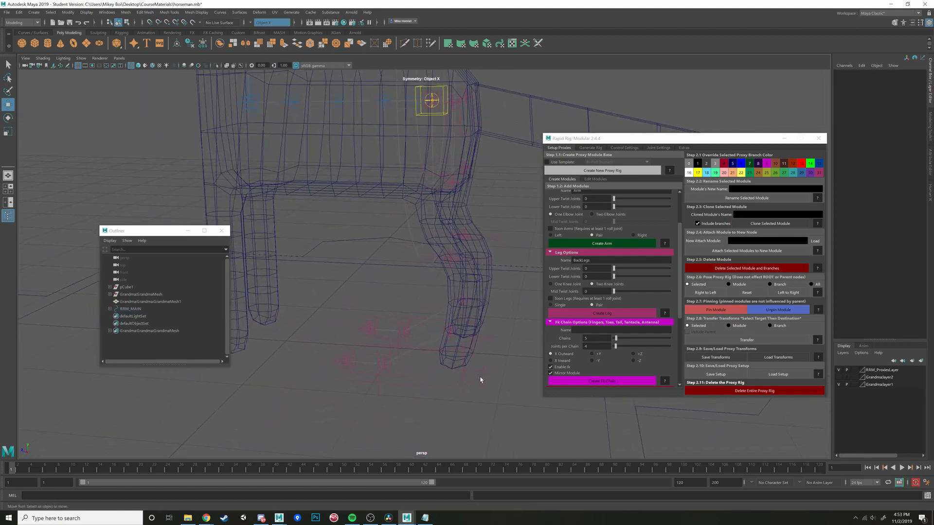
- Reposition the left back leg's hip proxy in side view so it sits inside the horse's rear haunch
{"action": "left_click", "coordinate": [471, 378]}
{"action": "left_click_drag", "start_coordinate": [414, 366], "coordinate": [431, 360]}
{"action": "left_click_drag", "start_coordinate": [428, 355], "coordinate": [418, 286], "text": "alt"}
{"action": "left_click", "coordinate": [435, 362]}
{"action": "middle_click_drag", "start_coordinate": [448, 277], "coordinate": [483, 296], "text": "alt"}
{"action": "mouse_move", "coordinate": [483, 295]}
{"action": "left_mouse_down", "text": "alt"}
{"action": "mouse_move", "coordinate": [502, 295]}
{"action": "mouse_move", "coordinate": [466, 299]}
{"action": "mouse_move", "coordinate": [475, 281]}
{"action": "left_mouse_up", "text": "alt"}
{"action": "left_click", "coordinate": [446, 160]}
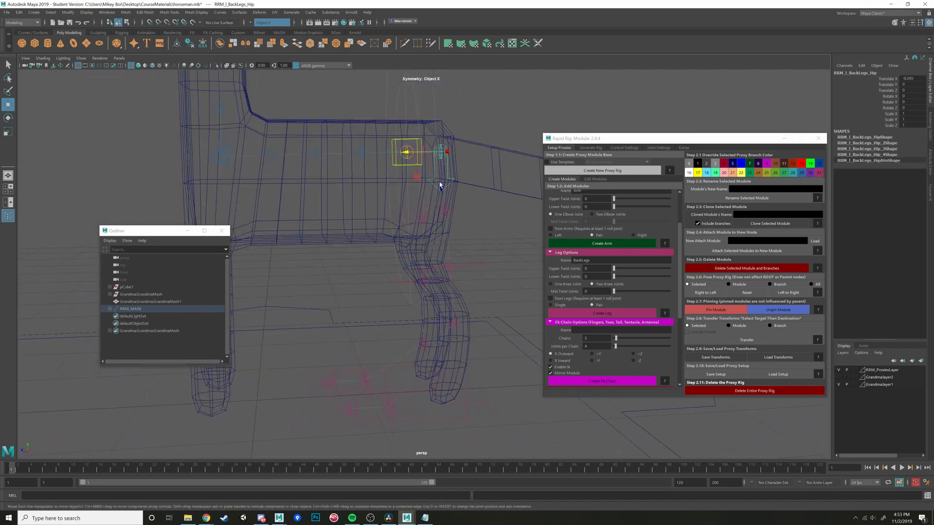
{"action": "left_click_drag", "start_coordinate": [441, 188], "coordinate": [412, 192]}
{"action": "middle_click_drag", "start_coordinate": [419, 255], "coordinate": [418, 229], "text": "alt"}
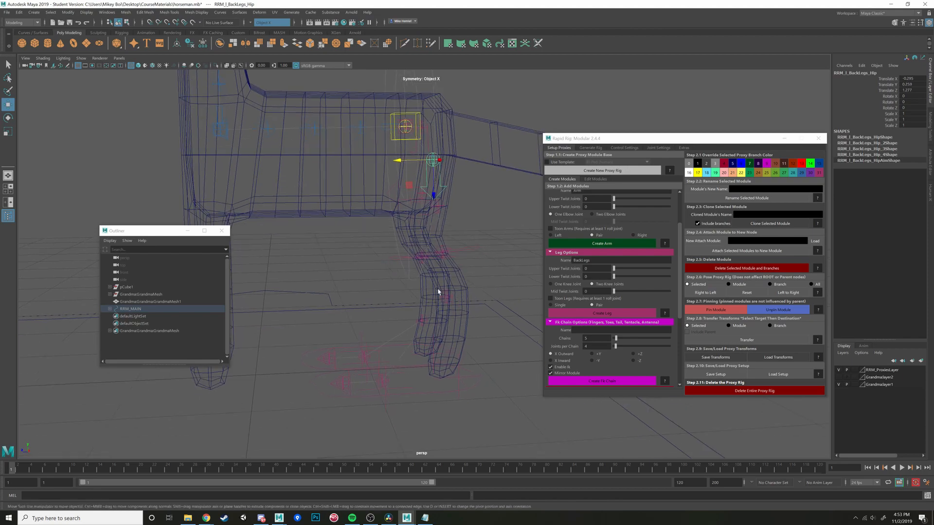
- Check the back leg's ankle and knee proxies against the mesh and move the first knee (Knee1) into the upper leg
{"action": "left_click", "coordinate": [447, 300]}
{"action": "left_click", "coordinate": [453, 300]}
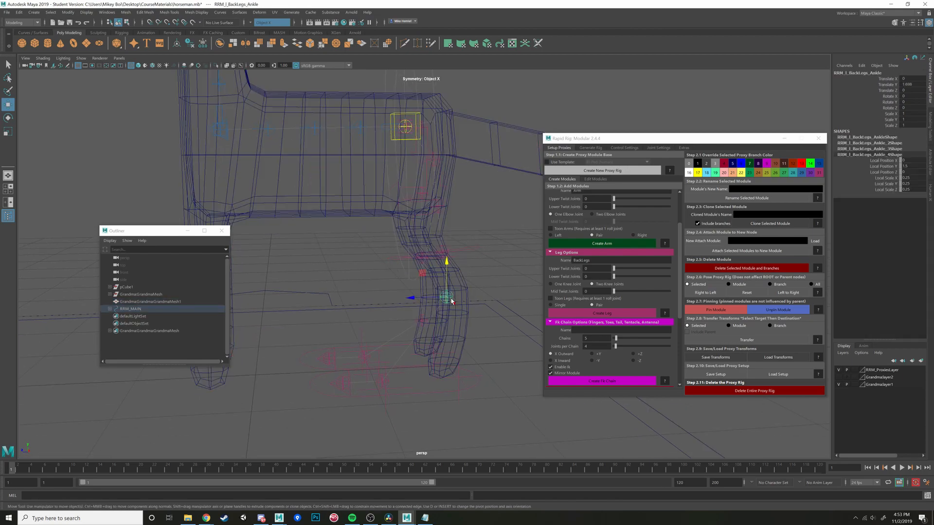
{"action": "left_click_drag", "start_coordinate": [450, 298], "coordinate": [497, 294], "text": "alt"}
{"action": "left_click", "coordinate": [468, 267]}
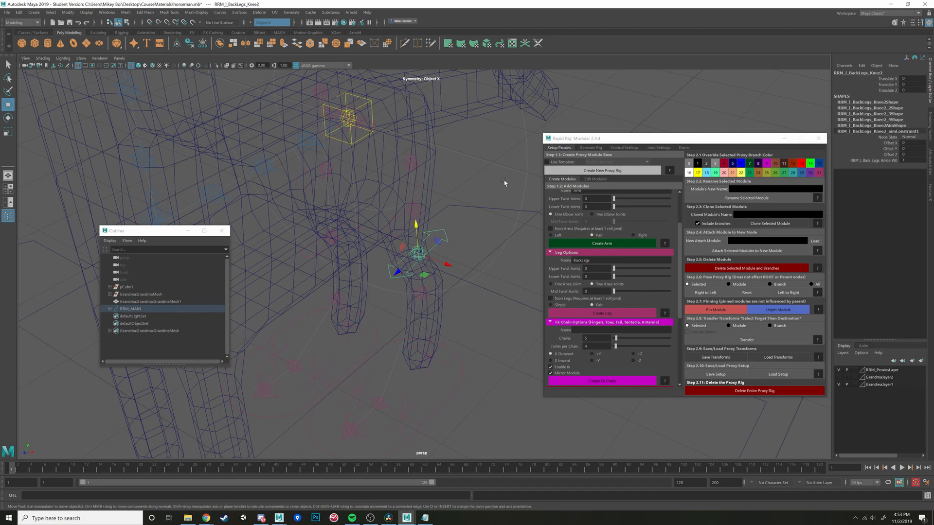
{"action": "left_click_drag", "start_coordinate": [479, 210], "coordinate": [452, 226], "text": "alt"}
{"action": "left_click", "coordinate": [421, 206]}
{"action": "key", "text": "e"}
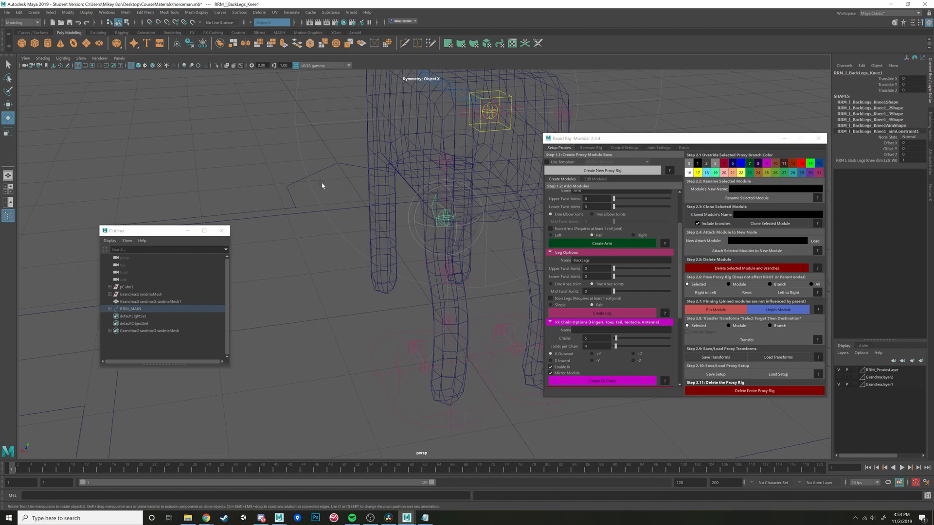
{"action": "left_click_drag", "start_coordinate": [231, 223], "coordinate": [452, 331], "text": "alt"}
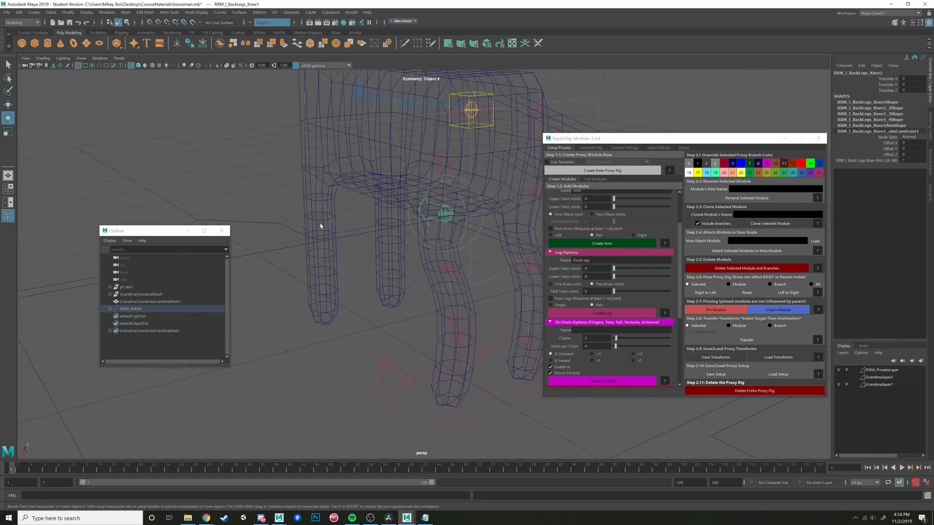
{"action": "left_click_drag", "start_coordinate": [425, 292], "coordinate": [445, 234], "text": "alt"}
{"action": "key", "text": "w"}
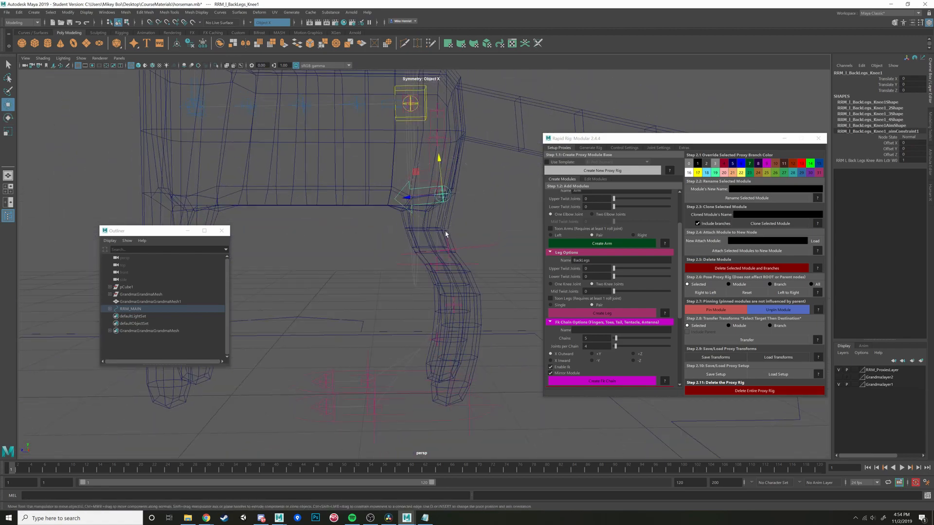
{"action": "left_click_drag", "start_coordinate": [415, 173], "coordinate": [488, 248]}
- Move the left back leg's second knee (Knee2) proxy down into the lower part of the mesh's hind leg
{"action": "left_click", "coordinate": [481, 258]}
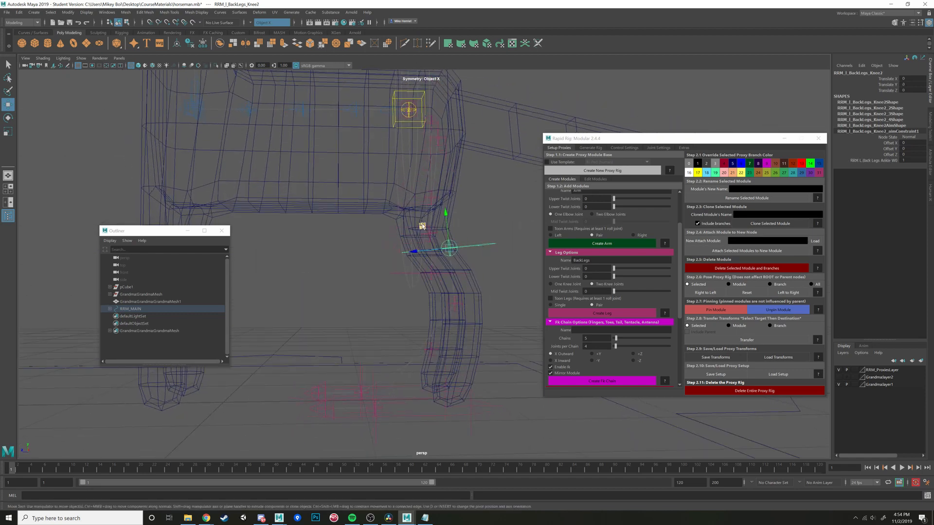
{"action": "left_click_drag", "start_coordinate": [423, 226], "coordinate": [423, 401]}
{"action": "left_click", "coordinate": [457, 312]}
{"action": "left_click", "coordinate": [494, 345]}
{"action": "left_click", "coordinate": [500, 344]}
- Scale the left back leg's ground proxy down to about 0.51 and slide it along Z beneath the hoof
{"action": "left_click", "coordinate": [440, 425]}
{"action": "key", "text": "r"}
{"action": "key", "text": "w"}
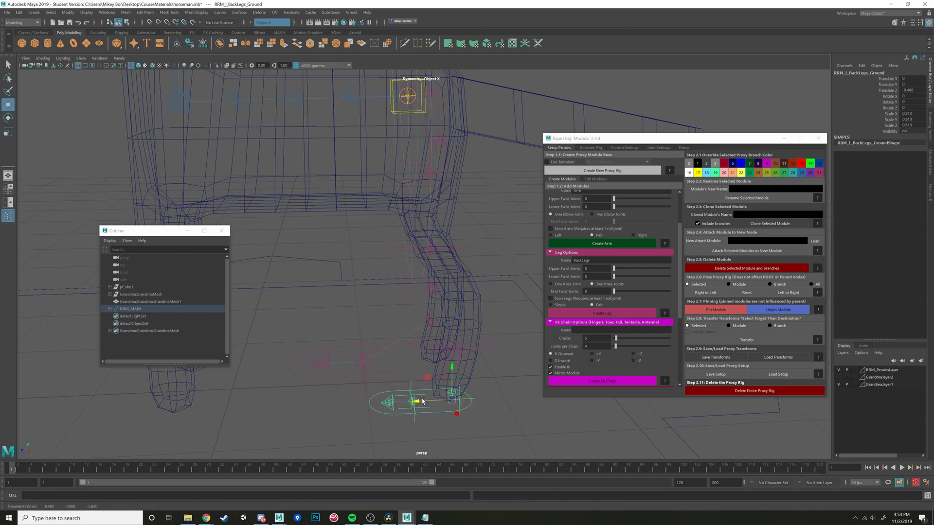
- Refine the left back leg's Knee2 and Knee1 proxies to follow the mesh's bends, with Knee1 near Y -0.43, Z 0.80
{"action": "left_click", "coordinate": [494, 354]}
{"action": "left_click", "coordinate": [489, 352]}
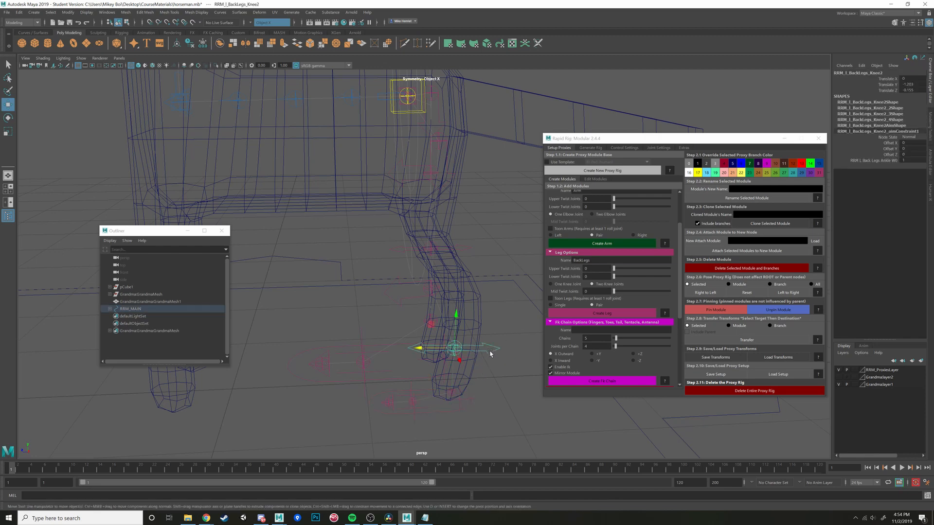
{"action": "left_click_drag", "start_coordinate": [428, 325], "coordinate": [412, 300]}
{"action": "left_click", "coordinate": [404, 268]}
{"action": "middle_click_drag", "start_coordinate": [412, 299], "coordinate": [415, 249], "text": "alt"}
{"action": "right_click_drag", "start_coordinate": [415, 249], "coordinate": [411, 334], "text": "alt"}
{"action": "left_click_drag", "start_coordinate": [410, 333], "coordinate": [384, 380], "text": "alt"}
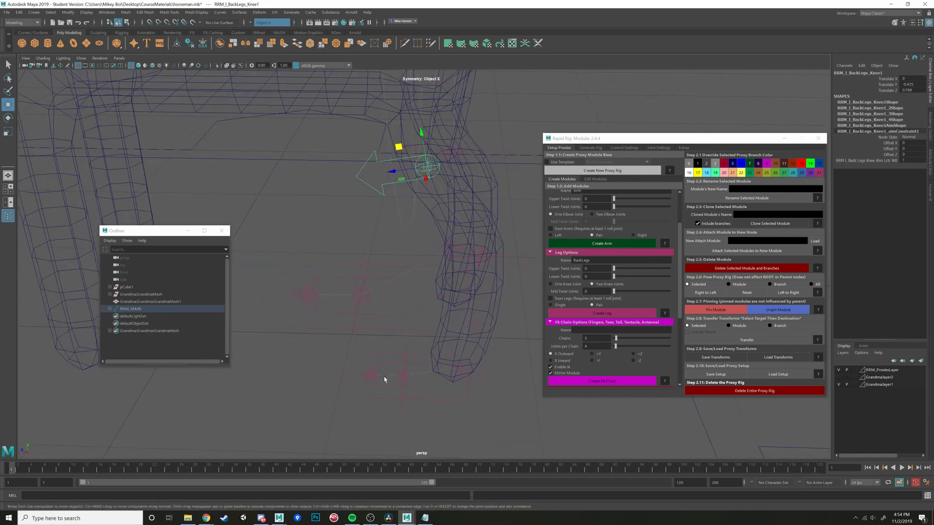
- Move the left back leg's ball and toe proxies backward toward the hoof
{"action": "left_click", "coordinate": [372, 379]}
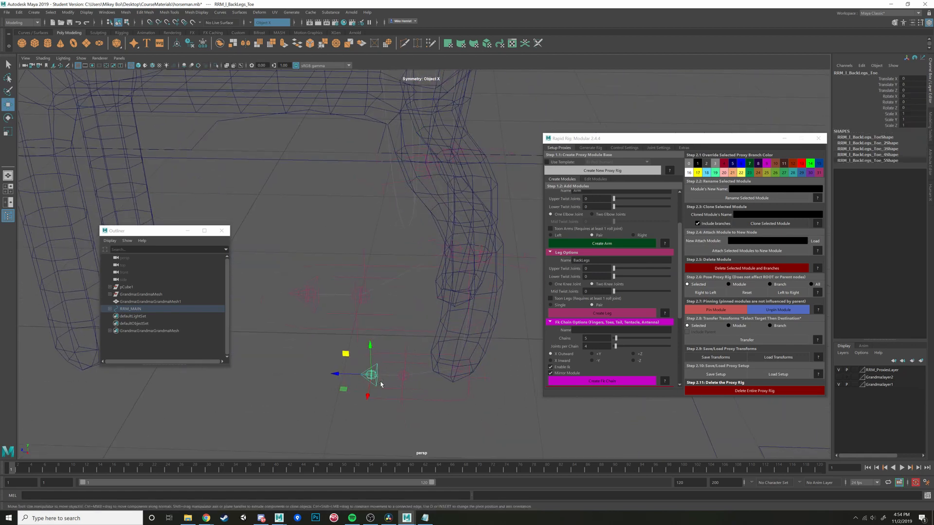
{"action": "left_click", "coordinate": [410, 382]}
{"action": "left_click", "coordinate": [408, 379]}
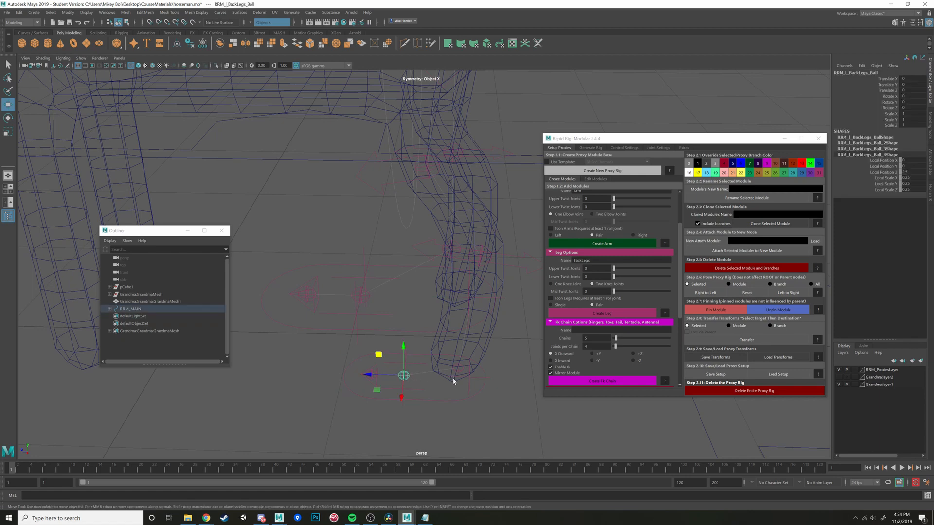
{"action": "left_click_drag", "start_coordinate": [368, 374], "coordinate": [402, 370]}
{"action": "left_click", "coordinate": [373, 373]}
- Place the left back foot's outer bank pivot at the outer edge of the hoof
{"action": "left_click", "coordinate": [412, 390]}
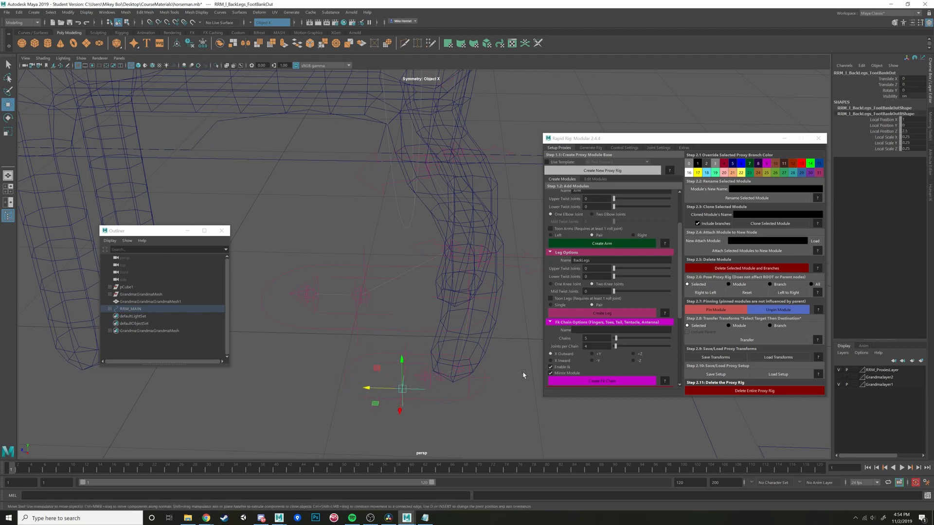
{"action": "left_click", "coordinate": [378, 422]}
{"action": "left_click_drag", "start_coordinate": [374, 406], "coordinate": [450, 405], "text": "alt"}
{"action": "left_click_drag", "start_coordinate": [466, 398], "coordinate": [471, 374]}
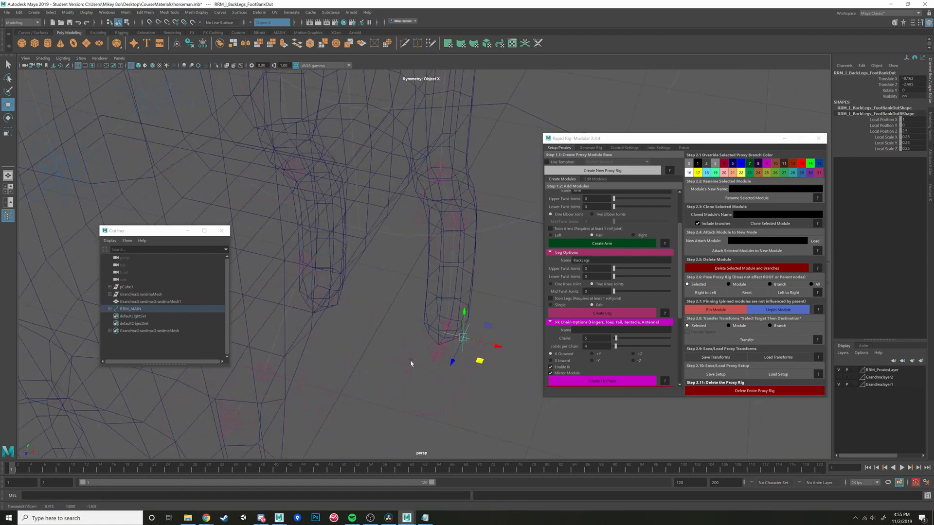
{"action": "left_click", "coordinate": [411, 364]}
{"action": "left_click_drag", "start_coordinate": [410, 364], "coordinate": [469, 395], "text": "alt"}
- Adjust the left back leg's heel pivot to the rear of the hoof and clear the selection
{"action": "left_click", "coordinate": [428, 384]}
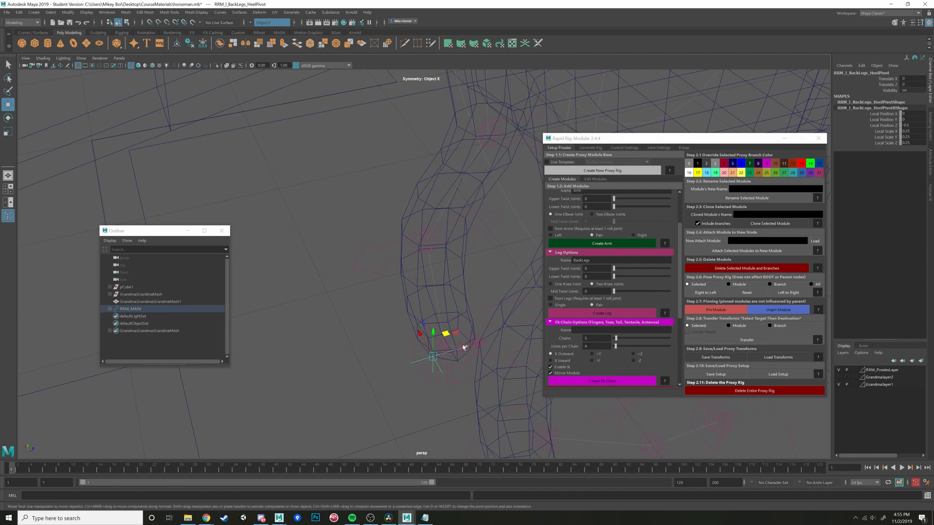
{"action": "left_click_drag", "start_coordinate": [461, 350], "coordinate": [478, 373]}
{"action": "left_click_drag", "start_coordinate": [400, 382], "coordinate": [413, 384]}
{"action": "left_click_drag", "start_coordinate": [412, 384], "coordinate": [417, 349], "text": "alt"}
{"action": "left_click", "coordinate": [473, 313]}
{"action": "scroll", "coordinate": [472, 328], "scroll_direction": "down", "scroll_amount": 5}
{"action": "left_click", "coordinate": [474, 337]}
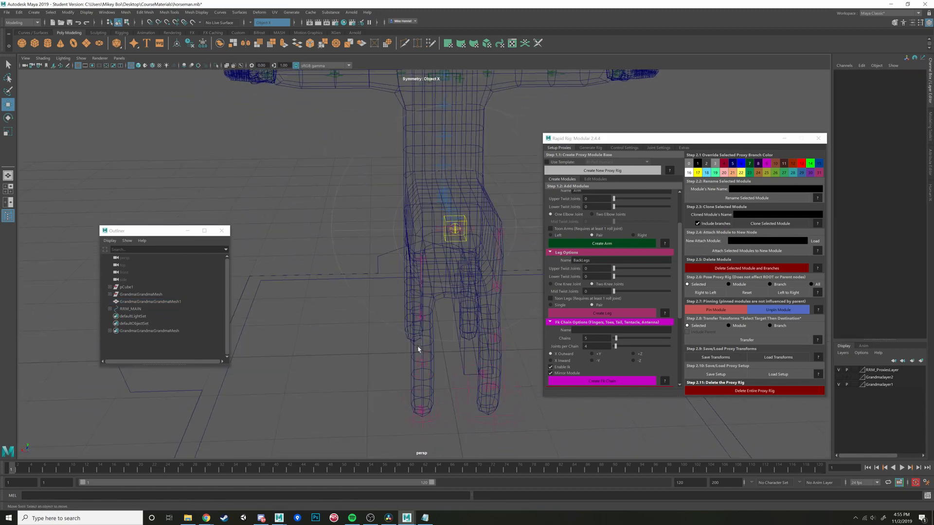
- Select all the proxy controls and mirror their pose from left to right, then check both back legs
{"action": "scroll", "coordinate": [418, 342], "scroll_direction": "down", "scroll_amount": 8}
{"action": "left_click", "coordinate": [434, 146]}
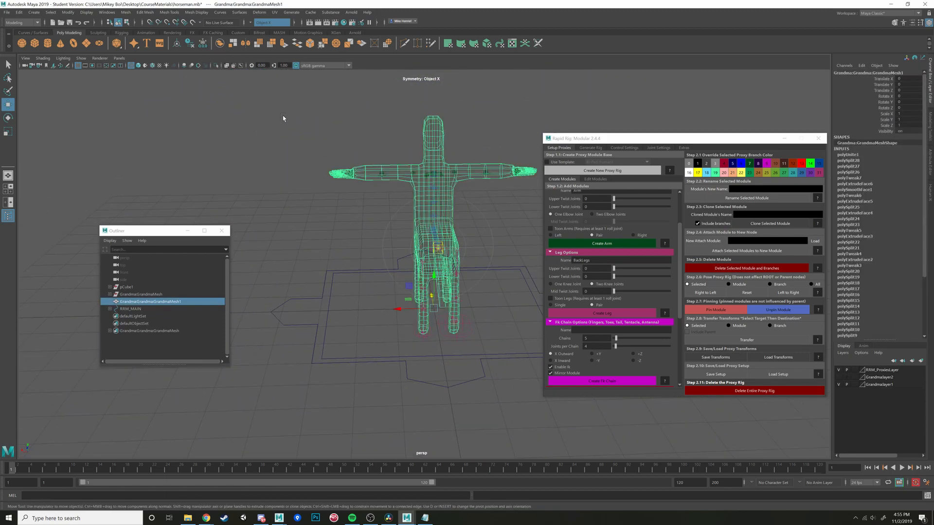
{"action": "left_click_drag", "start_coordinate": [262, 115], "coordinate": [561, 358]}
{"action": "scroll", "coordinate": [471, 324], "scroll_direction": "up", "scroll_amount": 5}
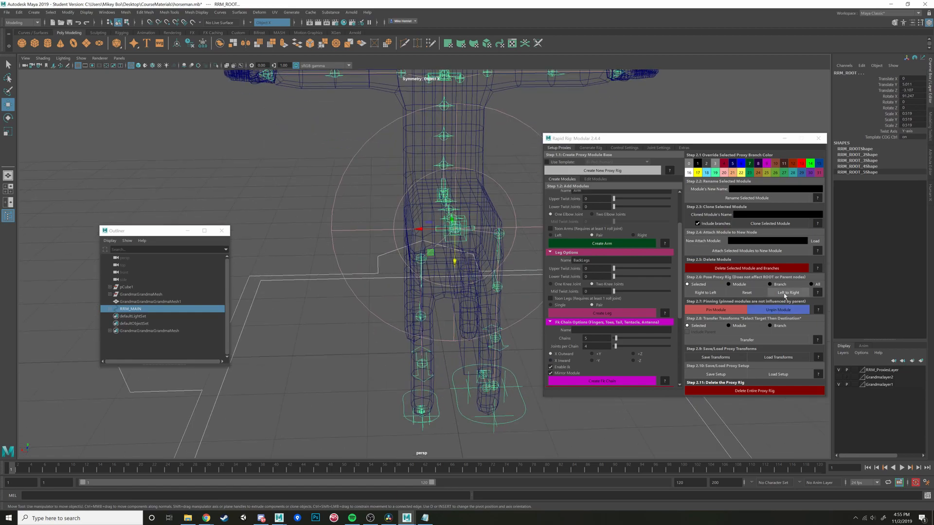
{"action": "left_click", "coordinate": [784, 296]}
{"action": "left_click_drag", "start_coordinate": [452, 342], "coordinate": [360, 350], "text": "alt"}
{"action": "middle_click_drag", "start_coordinate": [413, 383], "coordinate": [486, 327], "text": "alt"}
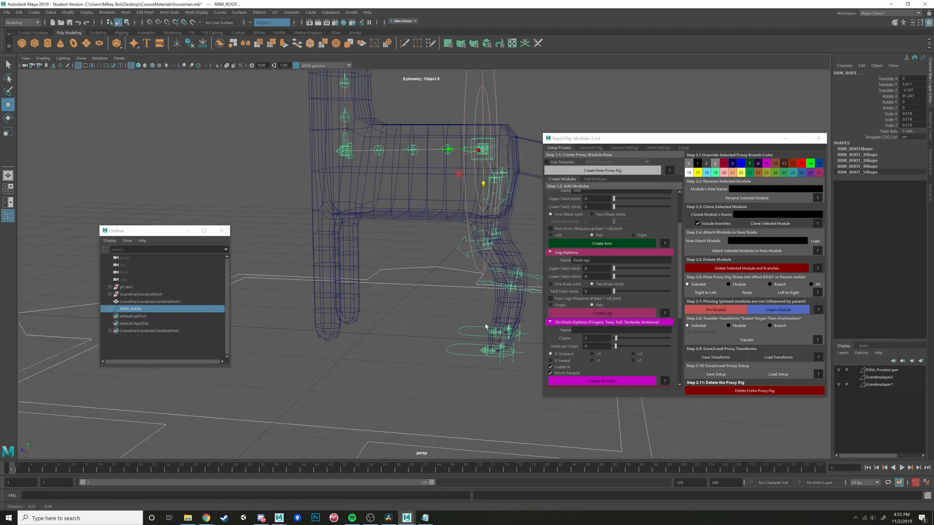
{"action": "left_click_drag", "start_coordinate": [485, 326], "coordinate": [386, 327], "text": "alt"}
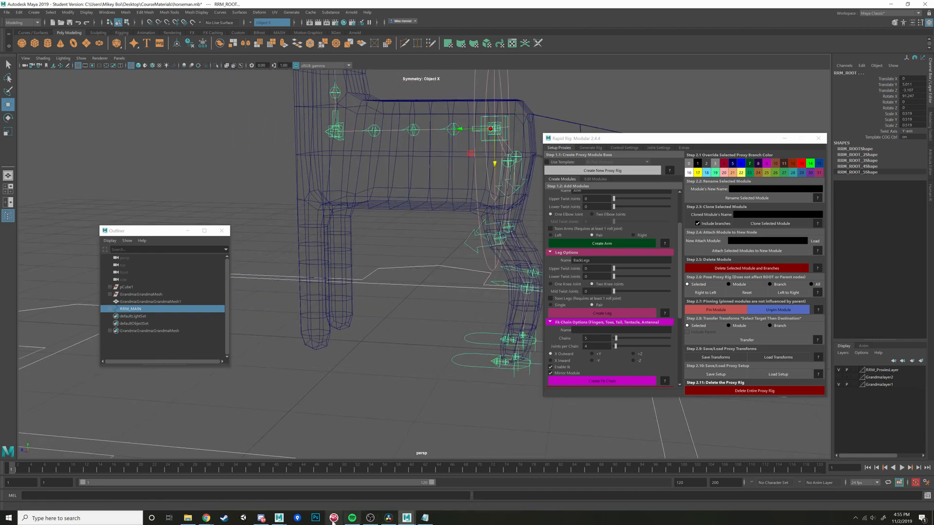
- Switch to the web browser's horse skeleton results and search images for "horse skeleton running"
{"action": "mouse_move", "coordinate": [206, 517]}
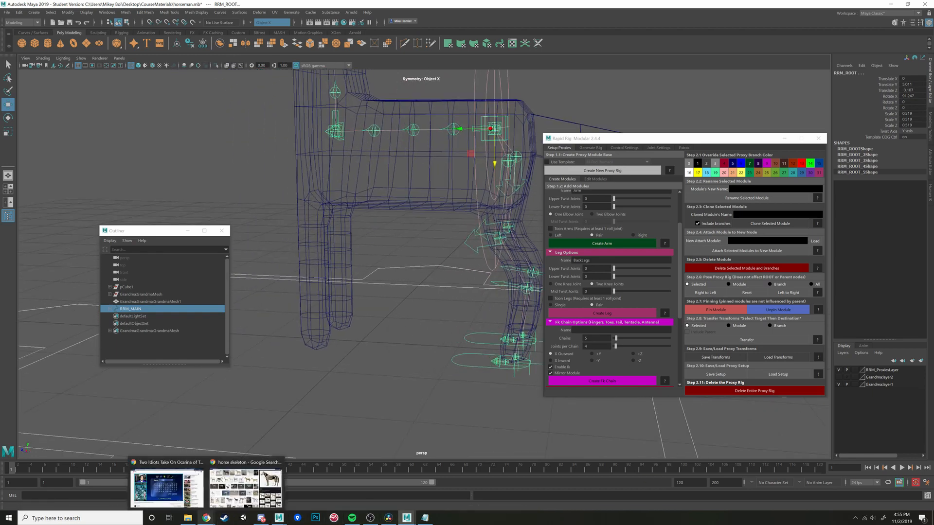
{"action": "left_click", "coordinate": [245, 487]}
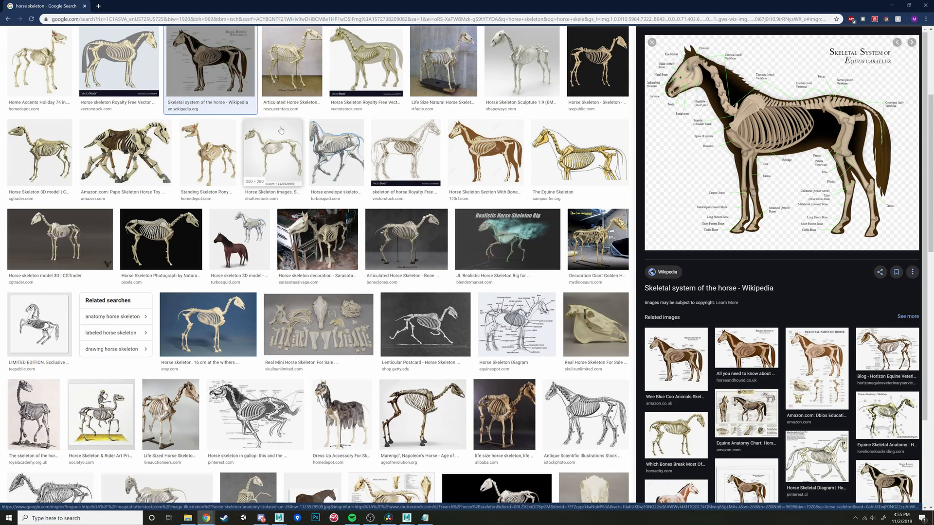
{"action": "scroll", "coordinate": [293, 125], "scroll_direction": "up", "scroll_amount": 4}
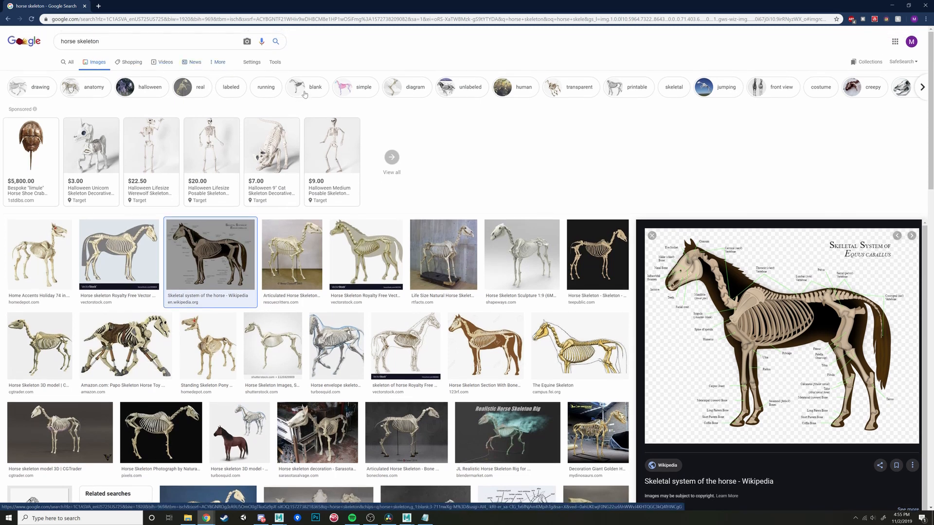
{"action": "left_click", "coordinate": [146, 41]}
{"action": "type", "text": "s"}
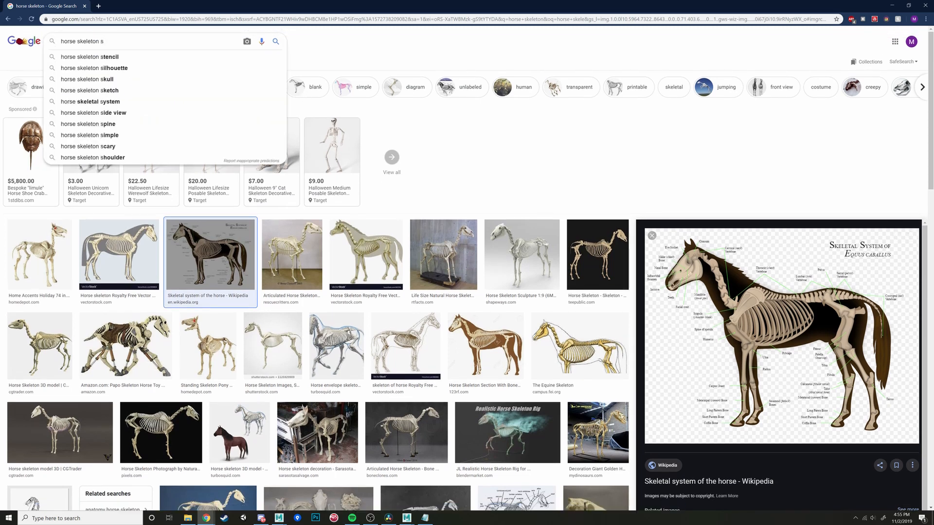
{"action": "key", "text": "BackSpace"}
{"action": "type", "text": "running"}
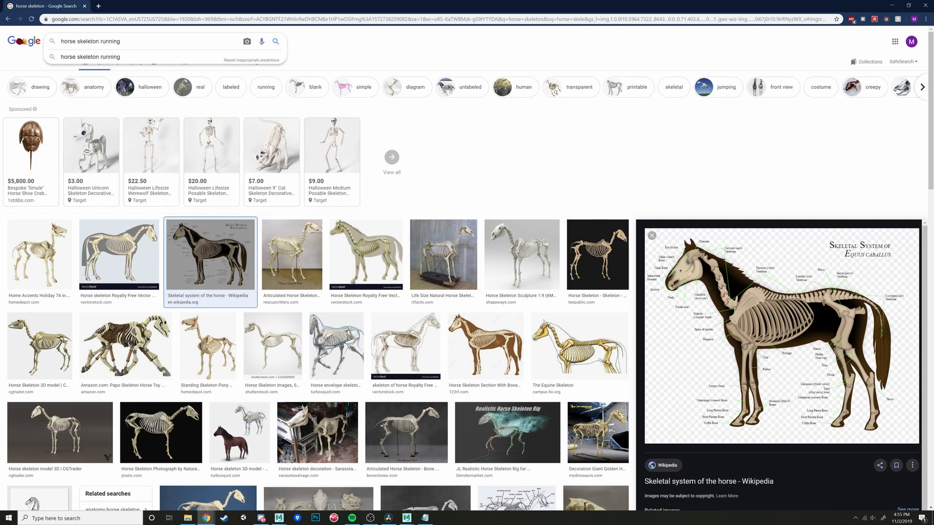
{"action": "key", "text": "Return"}
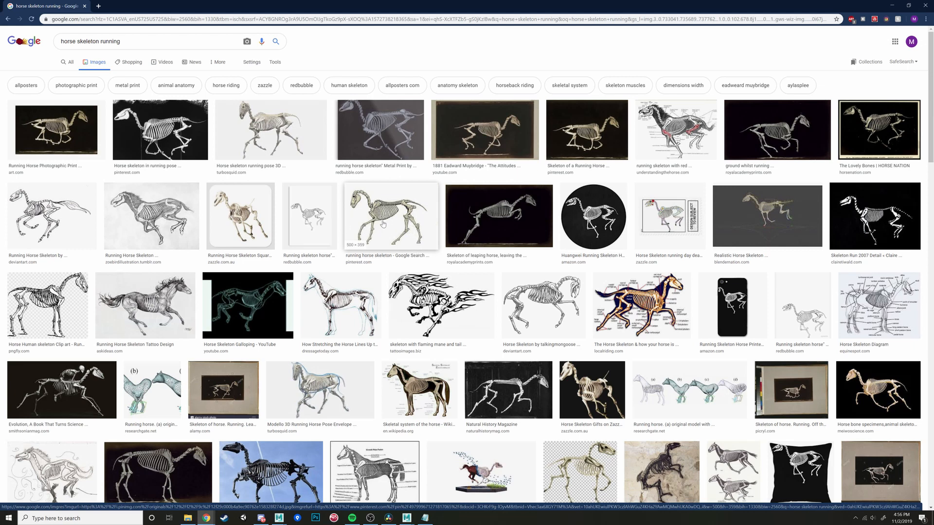
- Examine how the front legs bend in two running horse skeleton images, and return to the Maya horseman scene
{"action": "left_click", "coordinate": [365, 136]}
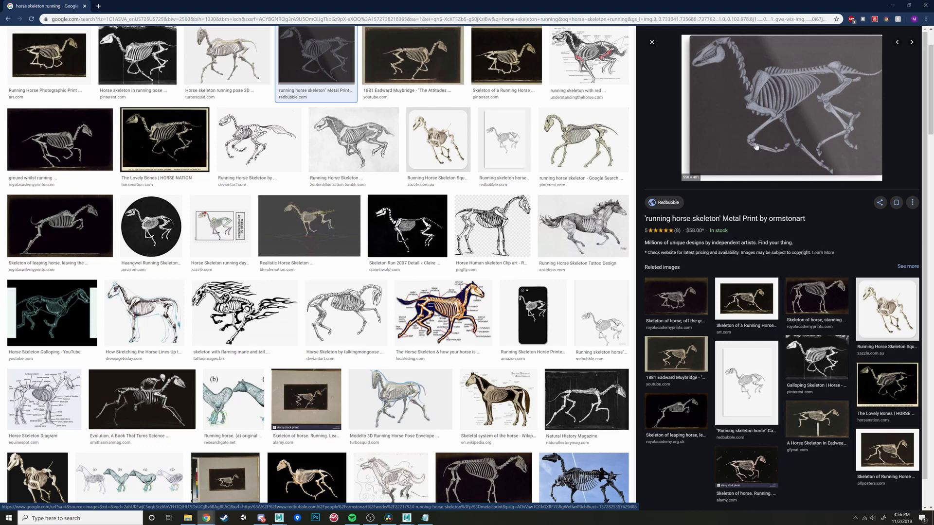
{"action": "left_click", "coordinate": [505, 57]}
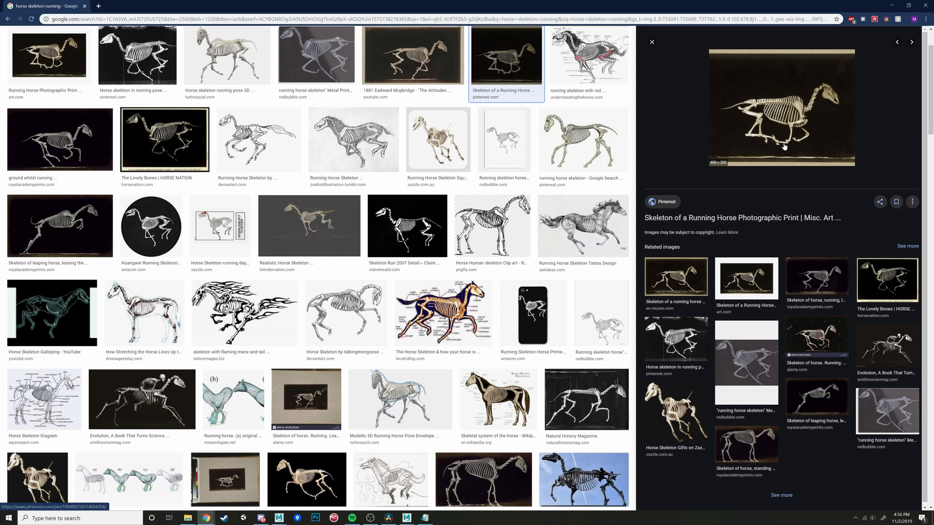
{"action": "mouse_move", "coordinate": [371, 518]}
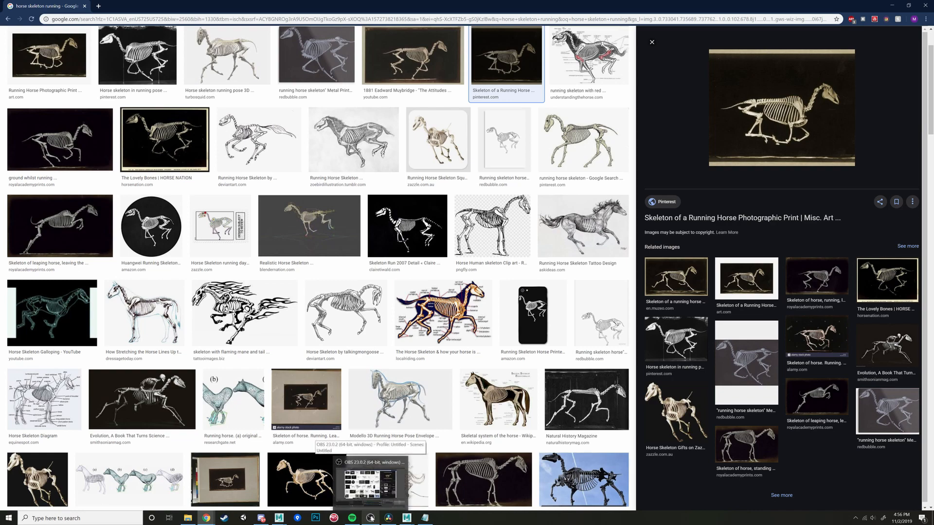
{"action": "left_click", "coordinate": [407, 517]}
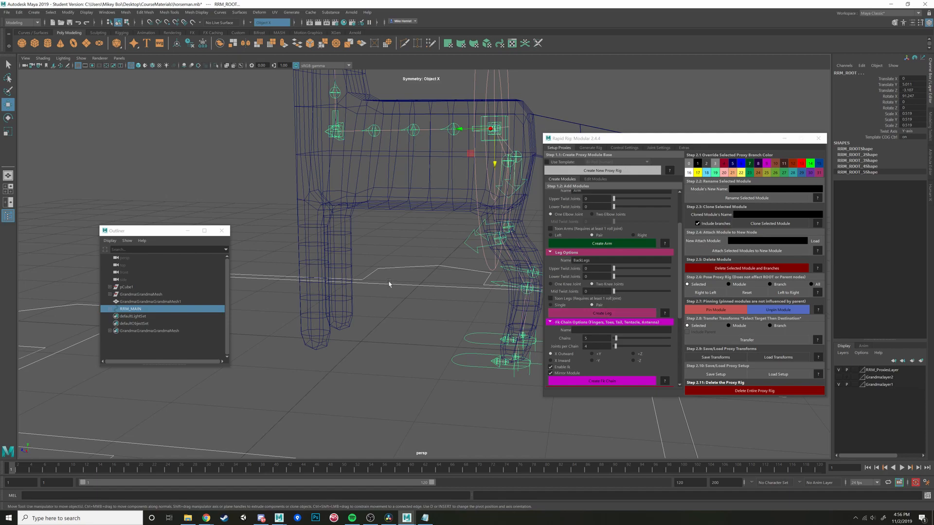
- Create a pair of two-knee leg modules named FrontLegs, attached to the top control of the horse spine
{"action": "left_click_drag", "start_coordinate": [389, 284], "coordinate": [451, 326], "text": "alt"}
{"action": "left_click", "coordinate": [391, 184]}
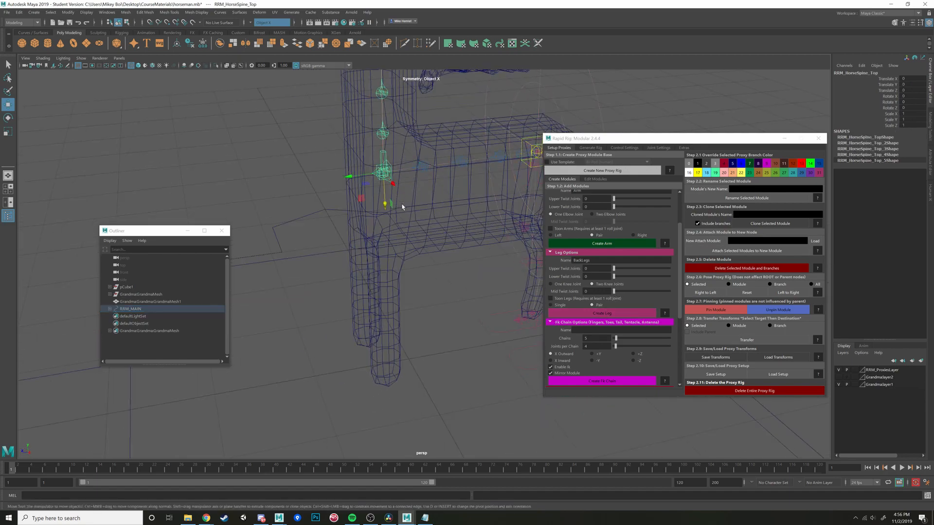
{"action": "left_click_drag", "start_coordinate": [402, 202], "coordinate": [481, 265], "text": "alt"}
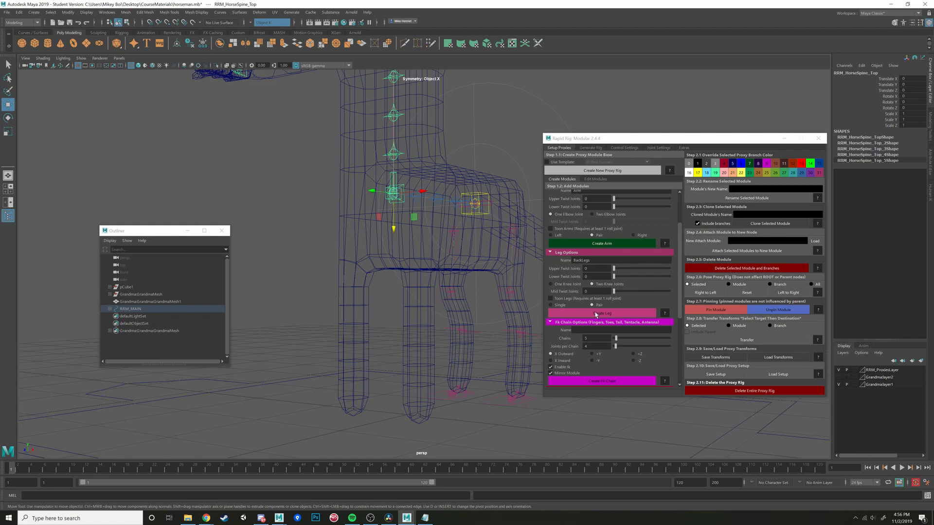
{"action": "left_click", "coordinate": [591, 261]}
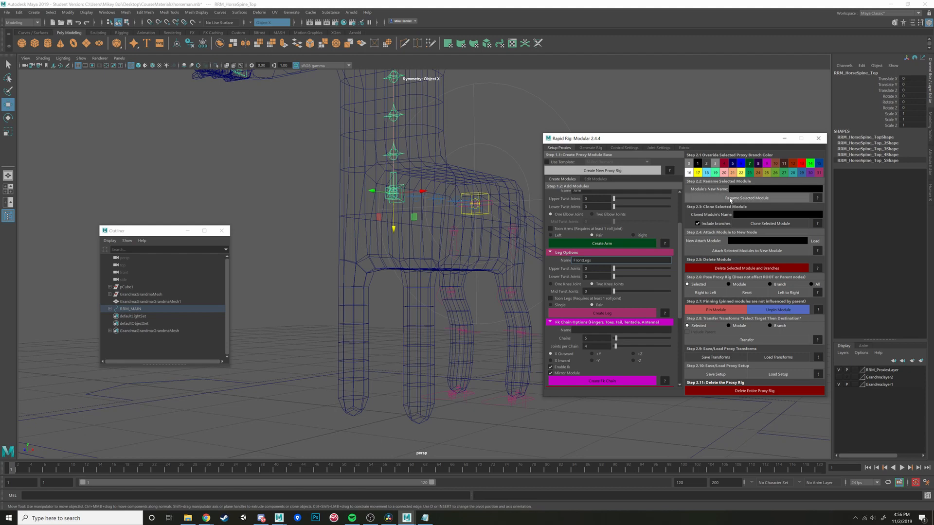
{"action": "left_click_drag", "start_coordinate": [411, 196], "coordinate": [520, 286], "text": "alt"}
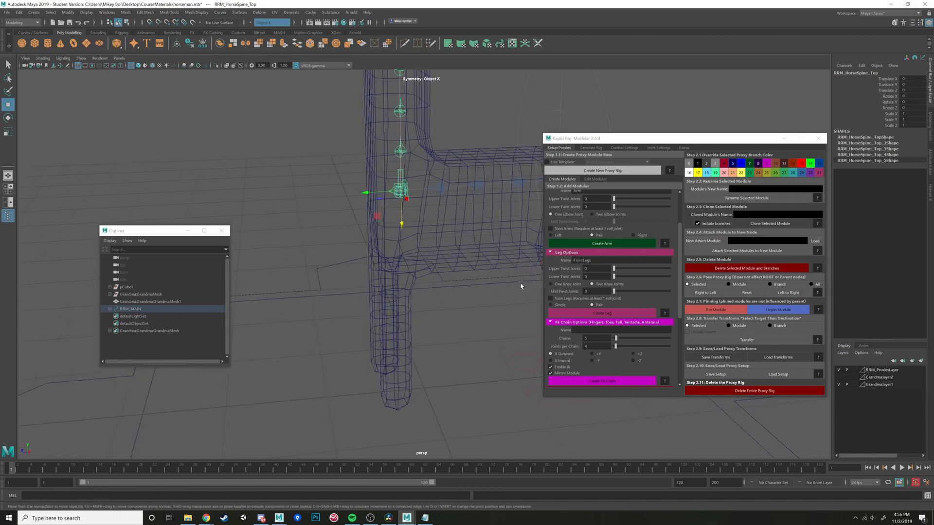
{"action": "middle_click_drag", "start_coordinate": [473, 308], "coordinate": [421, 314], "text": "alt"}
{"action": "scroll", "coordinate": [426, 294], "scroll_direction": "up", "scroll_amount": 3}
{"action": "left_click_drag", "start_coordinate": [427, 293], "coordinate": [489, 314], "text": "alt"}
{"action": "middle_click_drag", "start_coordinate": [489, 314], "coordinate": [424, 238], "text": "alt"}
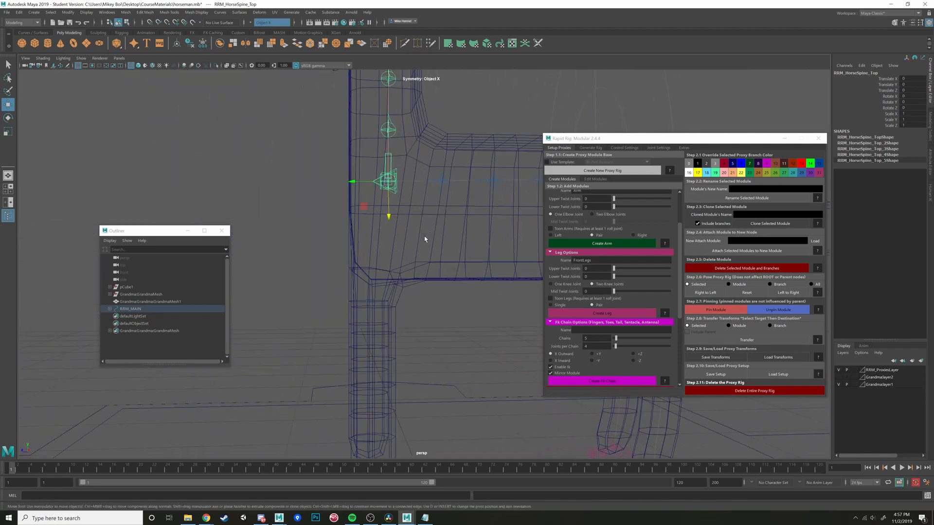
{"action": "left_click", "coordinate": [614, 315]}
{"action": "mouse_move", "coordinate": [423, 281]}
{"action": "left_mouse_down", "text": "alt"}
{"action": "mouse_move", "coordinate": [441, 287]}
{"action": "mouse_move", "coordinate": [419, 287]}
{"action": "left_mouse_up", "text": "alt"}
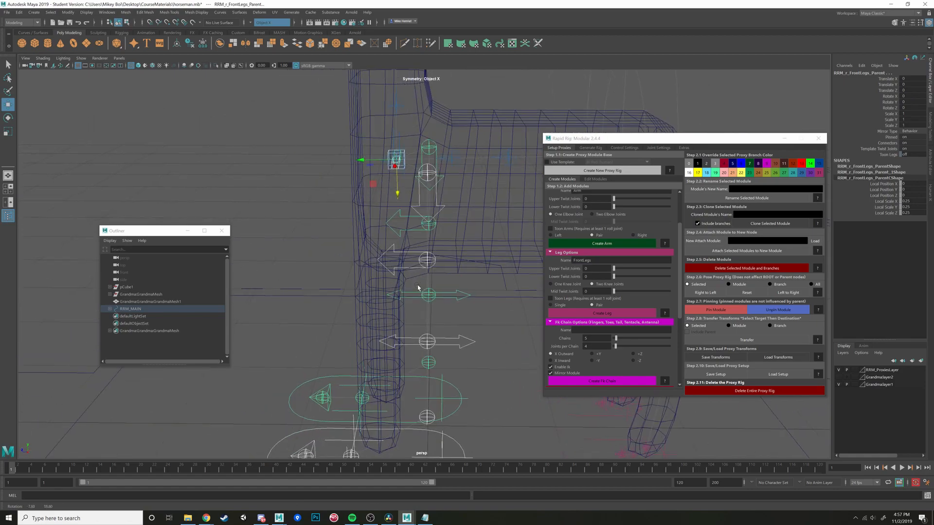
- Switch to the browser to study the running horse skeleton's front legs, and return to the Maya horseman scene
{"action": "mouse_move", "coordinate": [206, 518]}
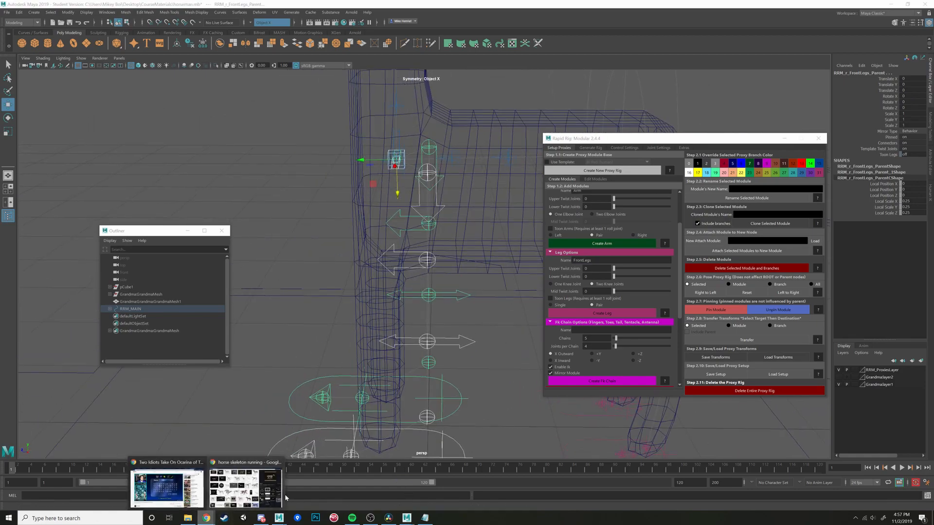
{"action": "left_click", "coordinate": [249, 483]}
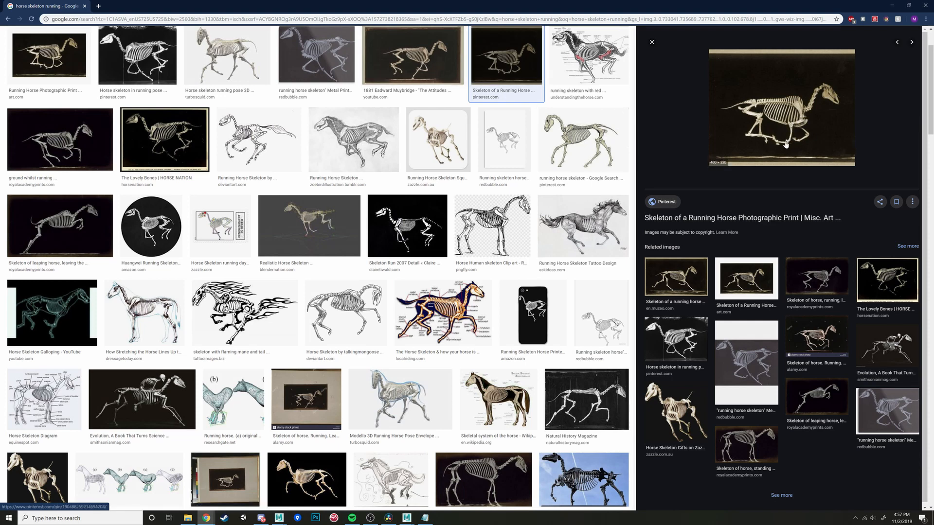
{"action": "mouse_move", "coordinate": [406, 519]}
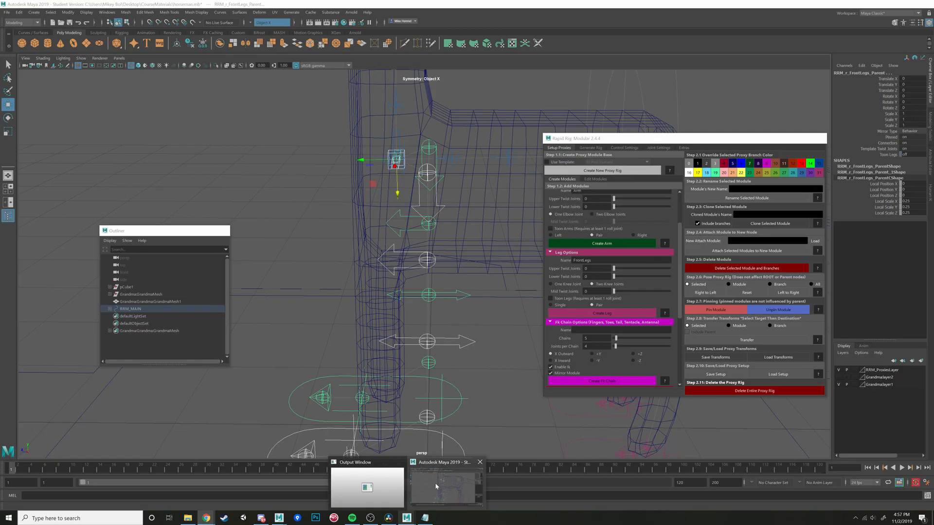
{"action": "left_click", "coordinate": [435, 482]}
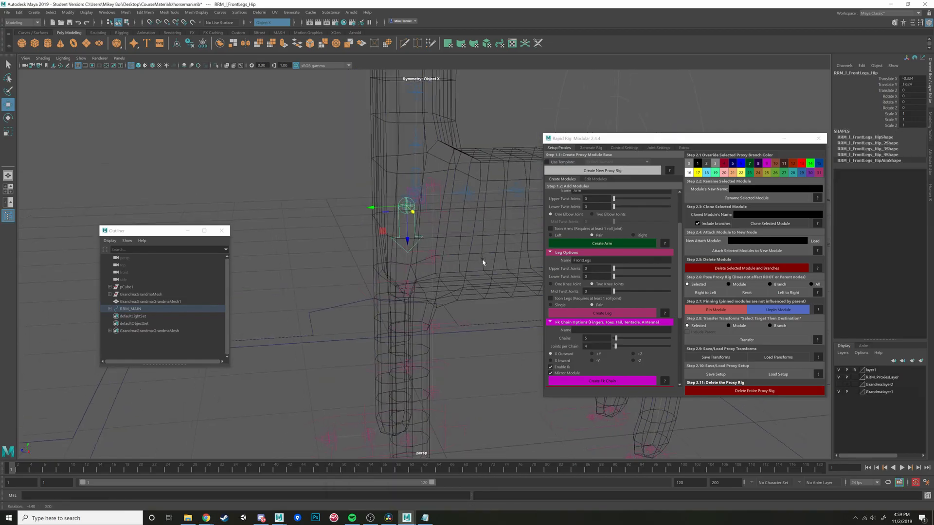
- Fit the left front leg's hip and knee controls inside the front leg mesh
{"action": "left_click_drag", "start_coordinate": [484, 263], "coordinate": [451, 268], "text": "alt"}
{"action": "key", "text": "e"}
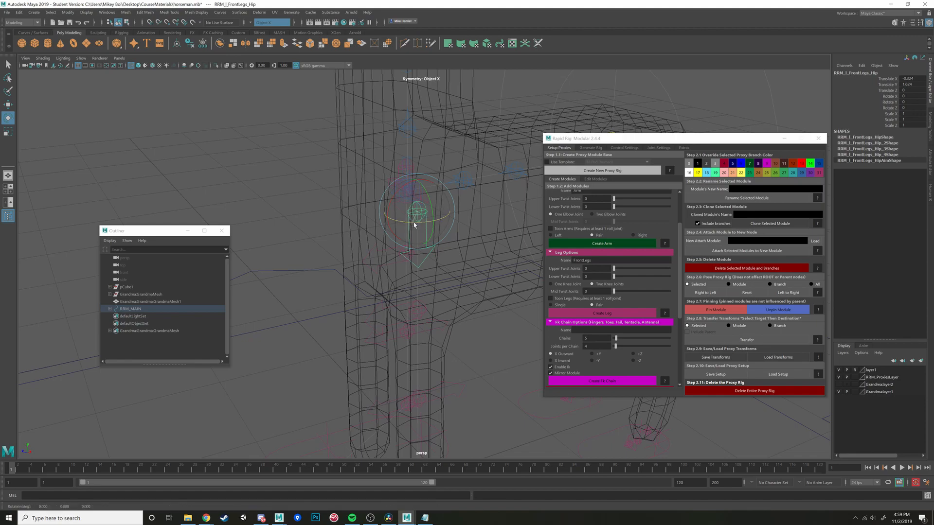
{"action": "left_click_drag", "start_coordinate": [411, 223], "coordinate": [462, 306]}
{"action": "left_click", "coordinate": [463, 303]}
{"action": "key", "text": "w"}
{"action": "left_click", "coordinate": [459, 307]}
{"action": "left_click", "coordinate": [470, 314]}
{"action": "left_click_drag", "start_coordinate": [463, 341], "coordinate": [433, 337]}
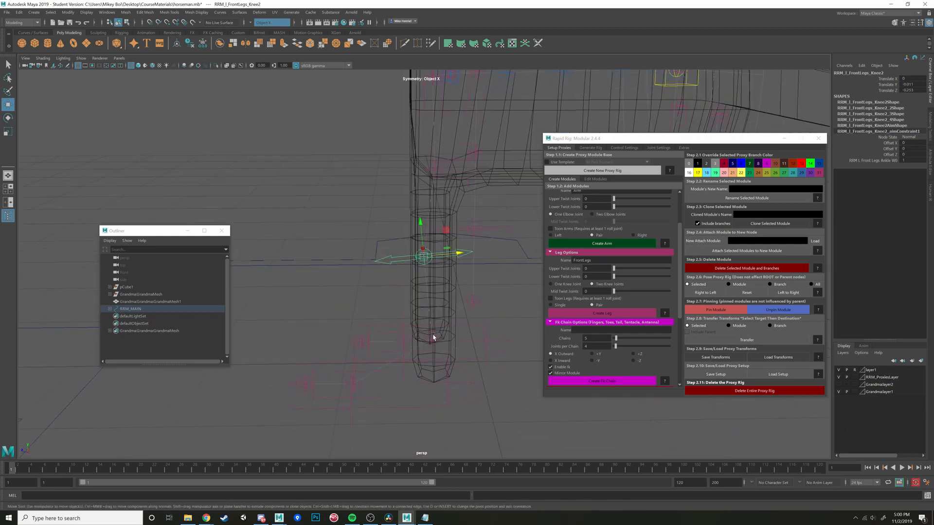
- Move the left front leg's ground control back under the hoof and lower the ankle control to the ankle
{"action": "left_click", "coordinate": [463, 389]}
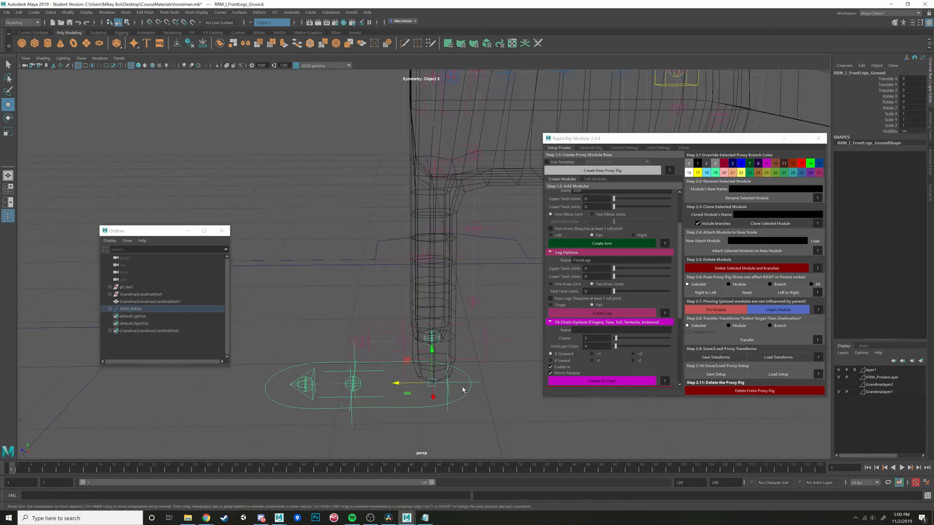
{"action": "left_click_drag", "start_coordinate": [404, 383], "coordinate": [413, 383]}
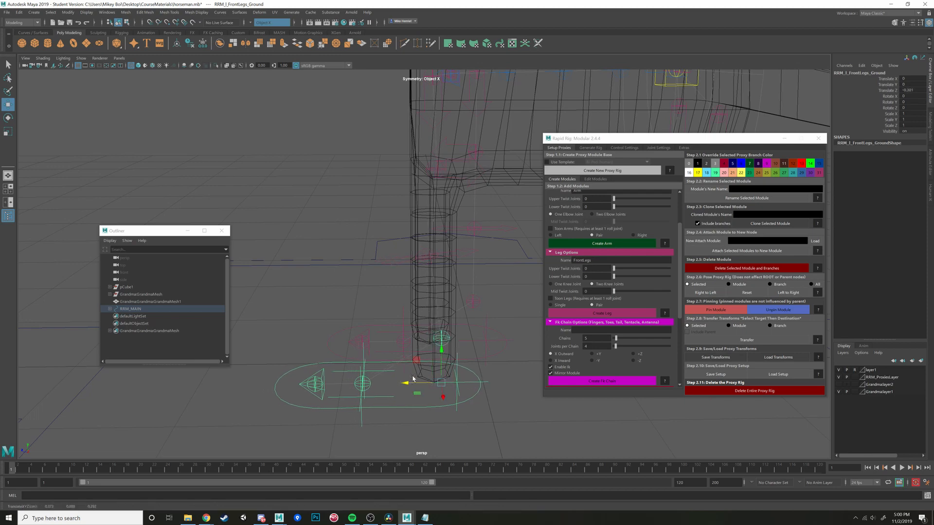
{"action": "left_click_drag", "start_coordinate": [427, 332], "coordinate": [397, 389], "text": "alt"}
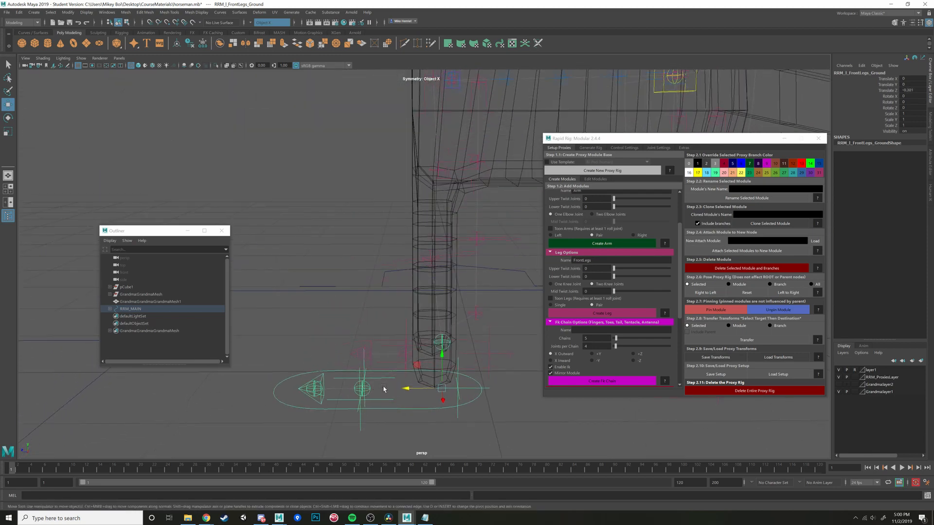
{"action": "left_click", "coordinate": [449, 342]}
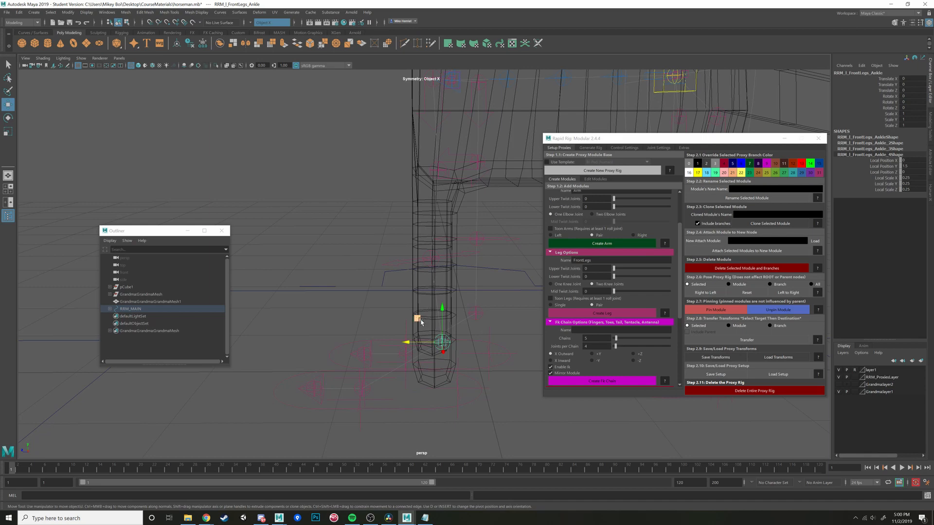
{"action": "left_click_drag", "start_coordinate": [421, 322], "coordinate": [418, 328]}
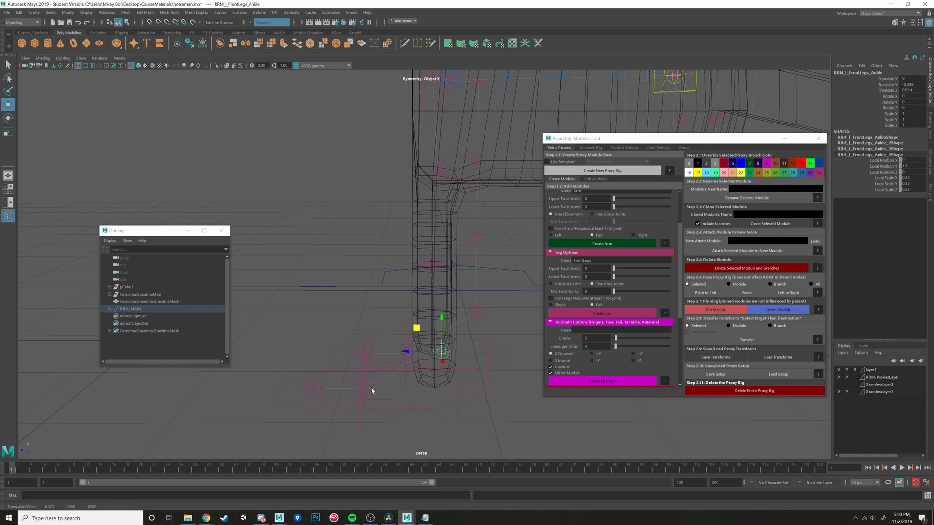
- Move the left front foot's ball and toe controls back so they line up with the hoof
{"action": "left_click", "coordinate": [371, 391]}
{"action": "left_click", "coordinate": [376, 389]}
{"action": "left_click_drag", "start_coordinate": [326, 390], "coordinate": [386, 381]}
{"action": "left_click", "coordinate": [317, 390]}
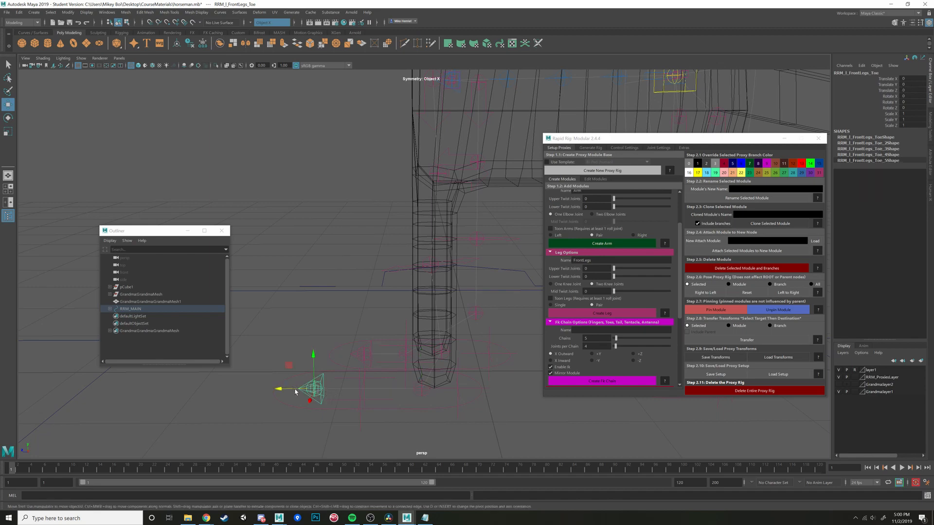
{"action": "left_click_drag", "start_coordinate": [295, 391], "coordinate": [423, 394]}
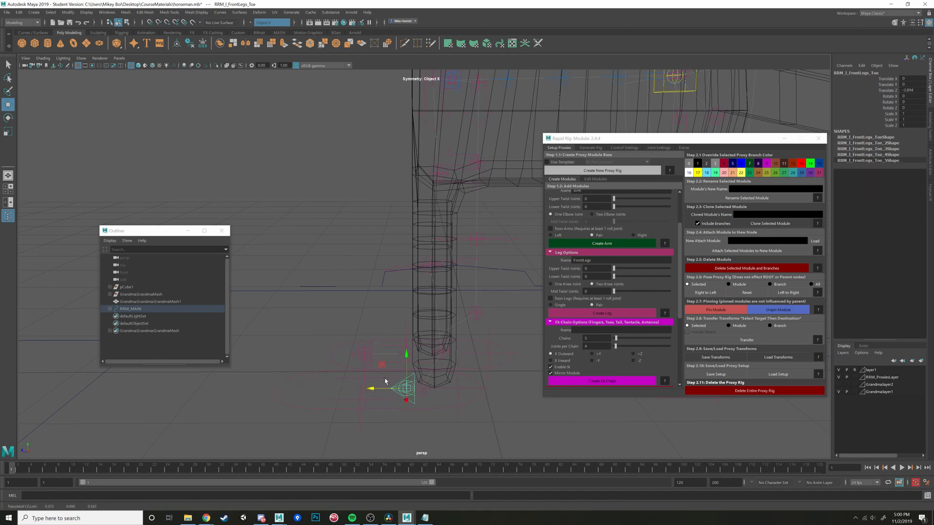
{"action": "left_click", "coordinate": [424, 392]}
- Place the left front foot's bank pivots at the sides of the hoof and its heel pivot at the rear
{"action": "left_click", "coordinate": [359, 403]}
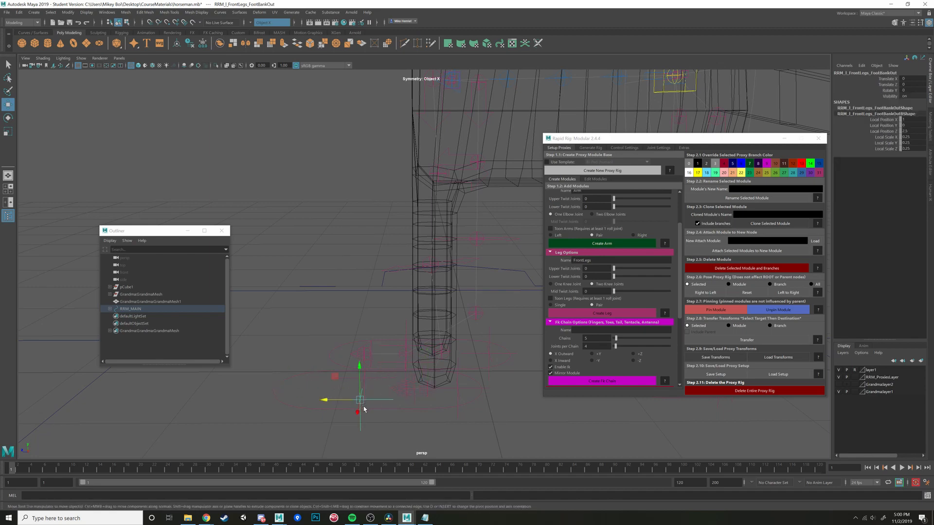
{"action": "left_click_drag", "start_coordinate": [367, 297], "coordinate": [375, 339], "text": "alt"}
{"action": "left_click_drag", "start_coordinate": [318, 363], "coordinate": [430, 385]}
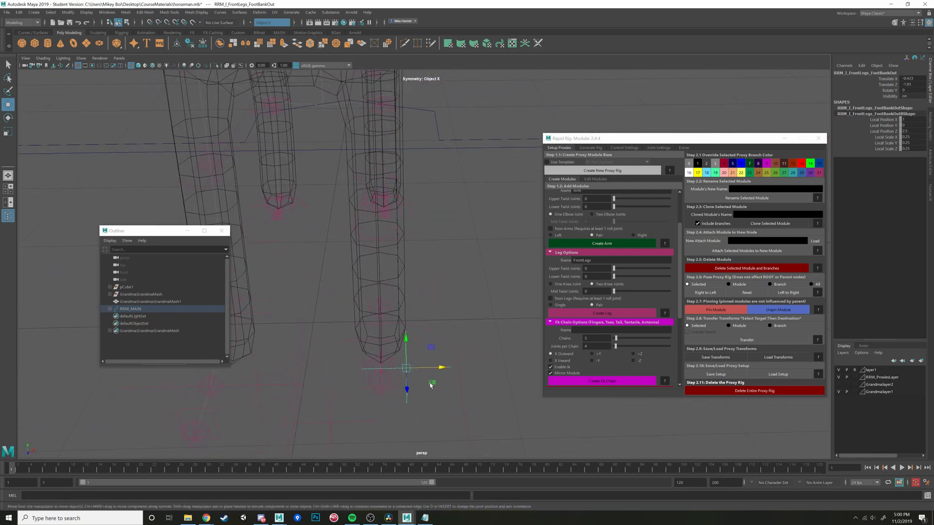
{"action": "left_click", "coordinate": [331, 424]}
{"action": "left_click_drag", "start_coordinate": [354, 438], "coordinate": [397, 364]}
{"action": "left_click", "coordinate": [442, 359]}
{"action": "left_click", "coordinate": [442, 360]}
{"action": "scroll", "coordinate": [437, 316], "scroll_direction": "down", "scroll_amount": 8}
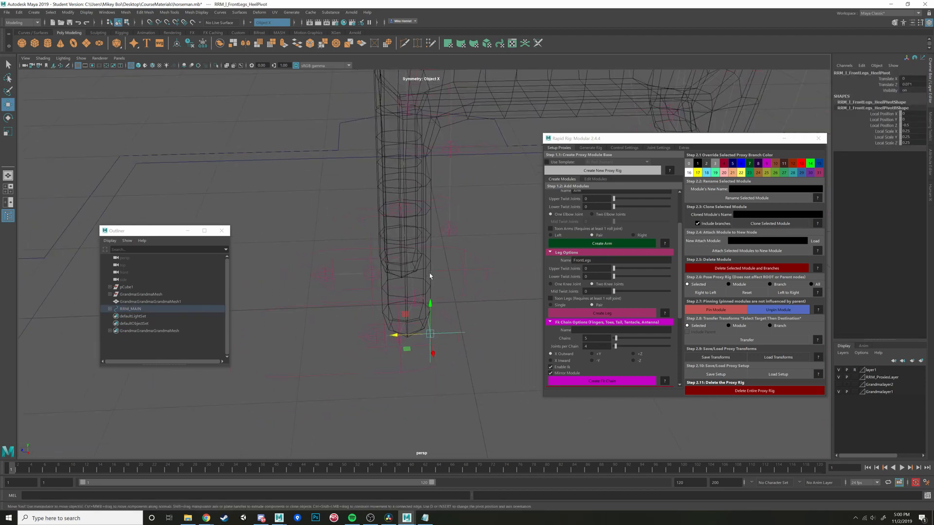
- Select all the proxy controls and mirror the fitted front leg's pose from left to right
{"action": "left_click_drag", "start_coordinate": [467, 275], "coordinate": [465, 277], "text": "alt"}
{"action": "scroll", "coordinate": [460, 265], "scroll_direction": "down", "scroll_amount": 4}
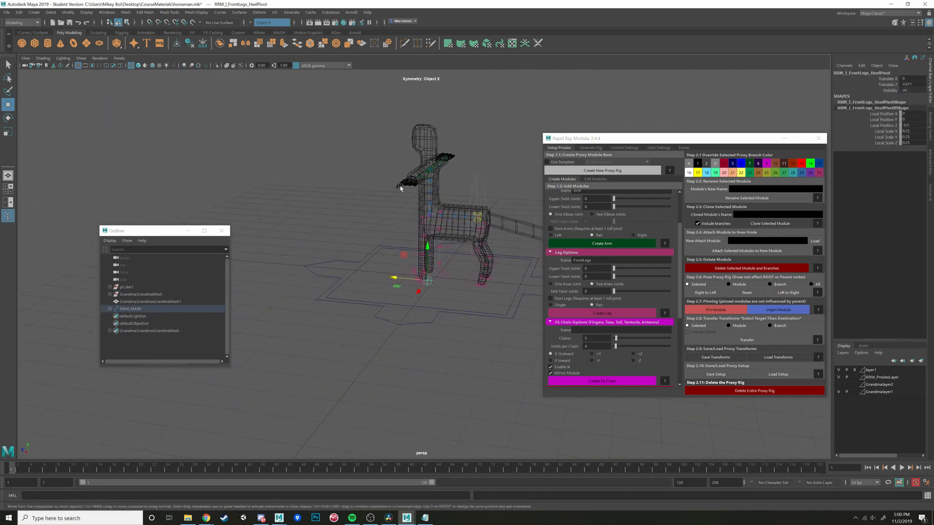
{"action": "left_click_drag", "start_coordinate": [337, 121], "coordinate": [534, 247]}
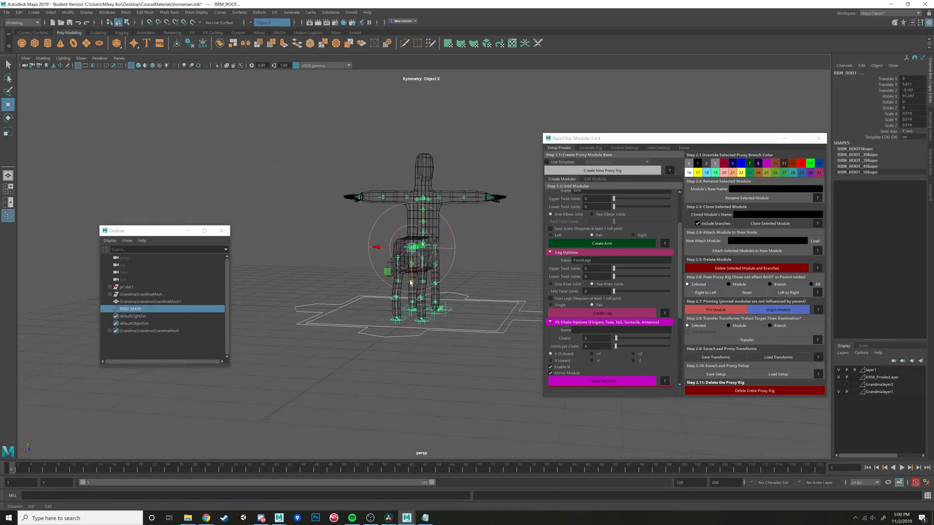
{"action": "scroll", "coordinate": [433, 266], "scroll_direction": "up", "scroll_amount": 6}
{"action": "left_click_drag", "start_coordinate": [431, 267], "coordinate": [414, 264], "text": "alt"}
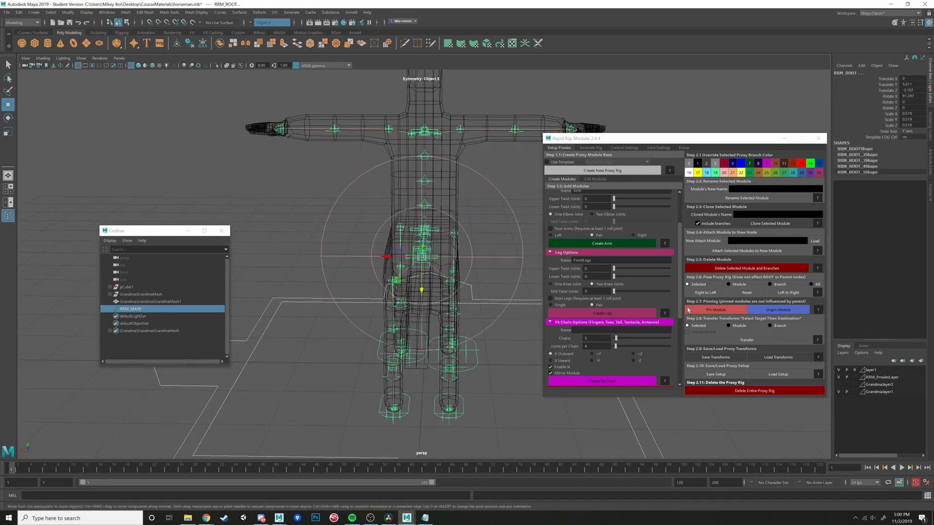
{"action": "left_click_drag", "start_coordinate": [519, 301], "coordinate": [422, 288], "text": "alt"}
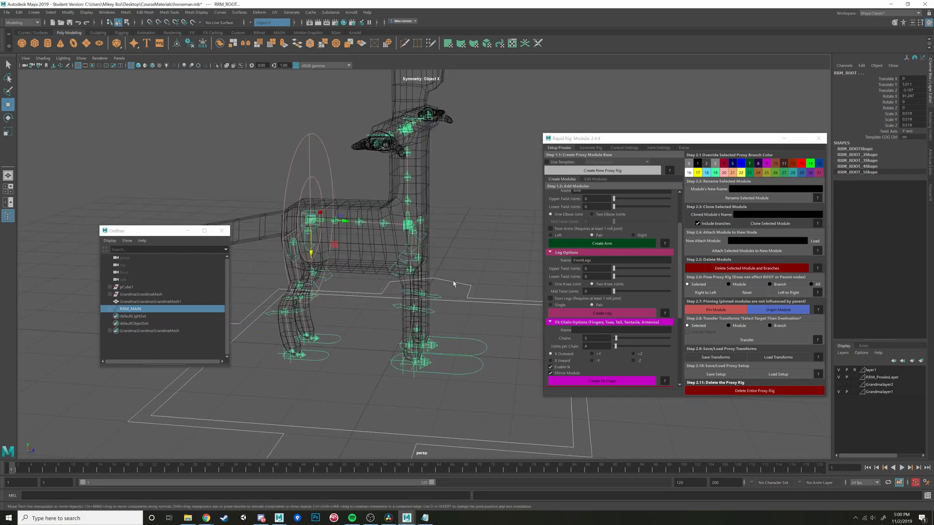
- Clear the selection and check the front leg and upper body proxy joints against the mesh from several angles
{"action": "middle_click_drag", "start_coordinate": [454, 284], "coordinate": [444, 314], "text": "alt"}
{"action": "scroll", "coordinate": [444, 313], "scroll_direction": "up", "scroll_amount": 5}
{"action": "left_click", "coordinate": [475, 285]}
{"action": "left_click_drag", "start_coordinate": [475, 286], "coordinate": [518, 297], "text": "alt"}
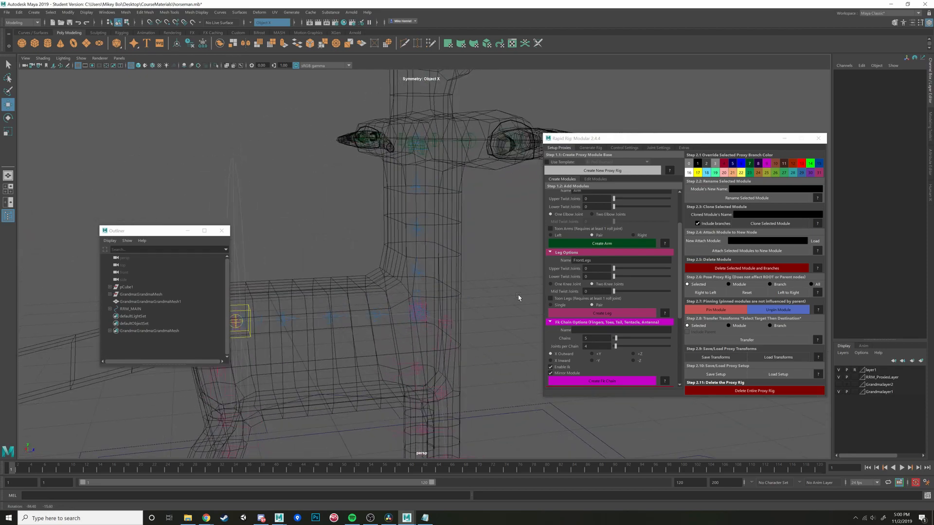
{"action": "left_click", "coordinate": [444, 320]}
{"action": "left_click_drag", "start_coordinate": [446, 319], "coordinate": [462, 273], "text": "alt"}
{"action": "left_click", "coordinate": [490, 278]}
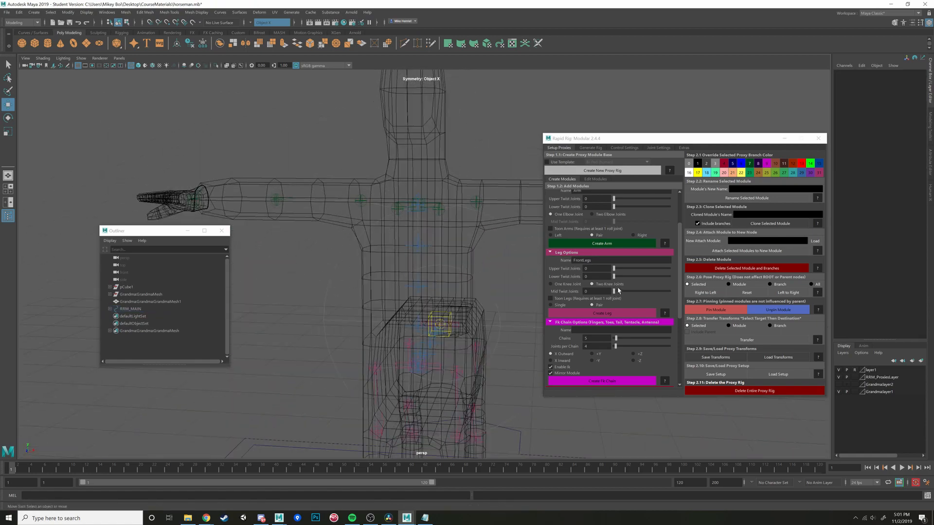
- Review the available module options and name the next ribbon spline module Neck
{"action": "scroll", "coordinate": [628, 280], "scroll_direction": "down", "scroll_amount": 3}
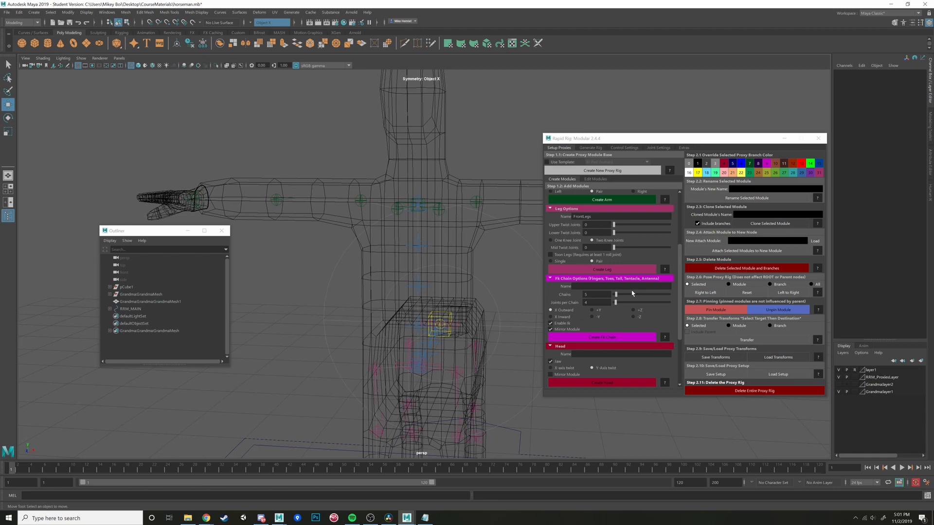
{"action": "scroll", "coordinate": [632, 294], "scroll_direction": "down", "scroll_amount": 2}
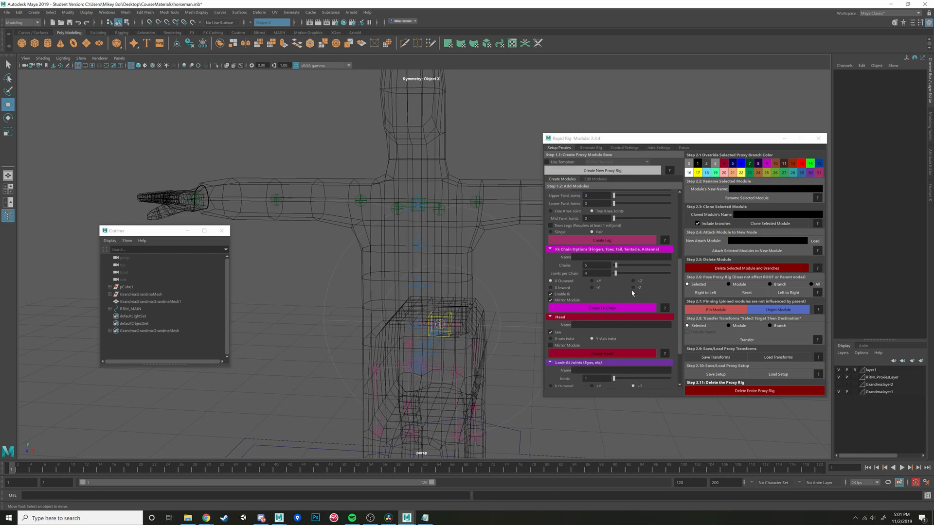
{"action": "scroll", "coordinate": [632, 293], "scroll_direction": "up", "scroll_amount": 9}
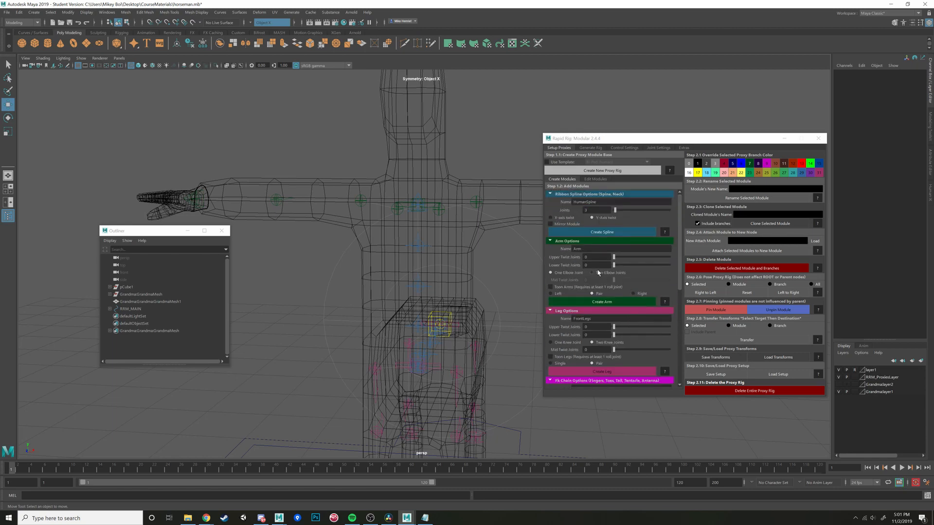
{"action": "left_click_drag", "start_coordinate": [585, 201], "coordinate": [552, 201]}
{"action": "type", "text": "Neck"}
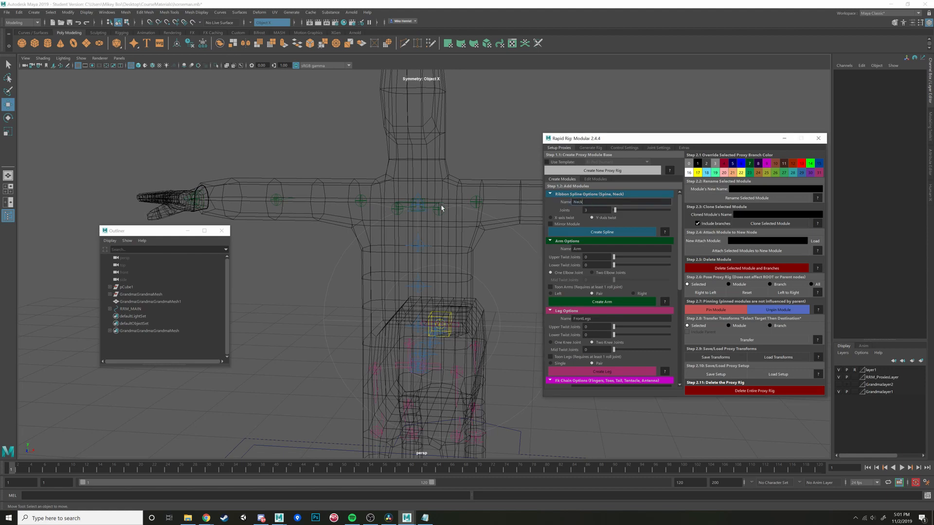
- Select the arm's parent control at the chest and set the Neck ribbon spline's joint count to 1
{"action": "left_click_drag", "start_coordinate": [441, 207], "coordinate": [425, 206], "text": "alt"}
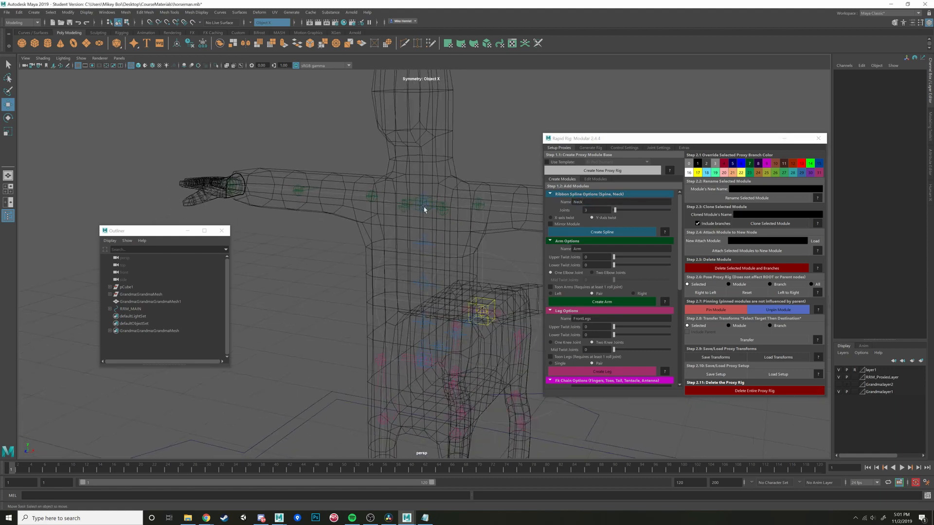
{"action": "middle_click_drag", "start_coordinate": [425, 206], "coordinate": [400, 237], "text": "alt"}
{"action": "scroll", "coordinate": [400, 238], "scroll_direction": "up", "scroll_amount": 3}
{"action": "left_click", "coordinate": [387, 224]}
{"action": "scroll", "coordinate": [409, 230], "scroll_direction": "up", "scroll_amount": 2}
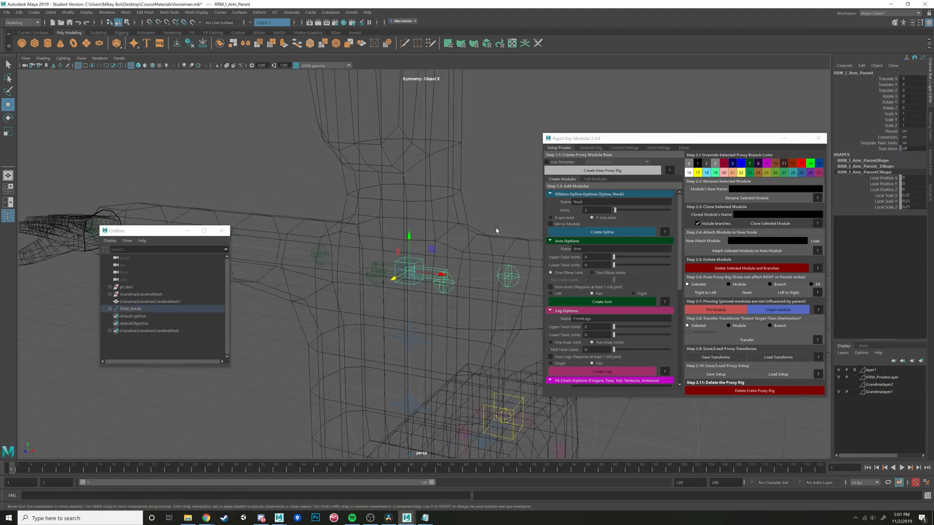
{"action": "left_click", "coordinate": [586, 210]}
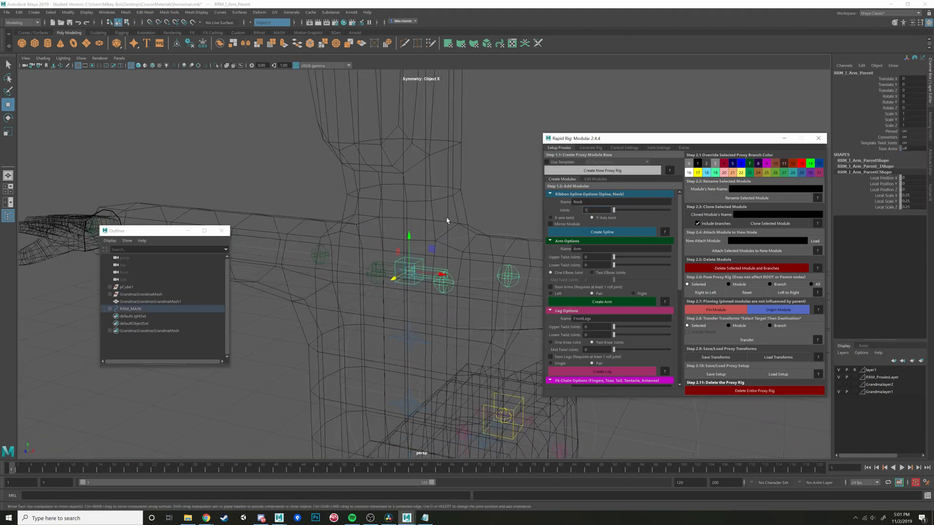
{"action": "left_click_drag", "start_coordinate": [522, 226], "coordinate": [512, 225], "text": "alt"}
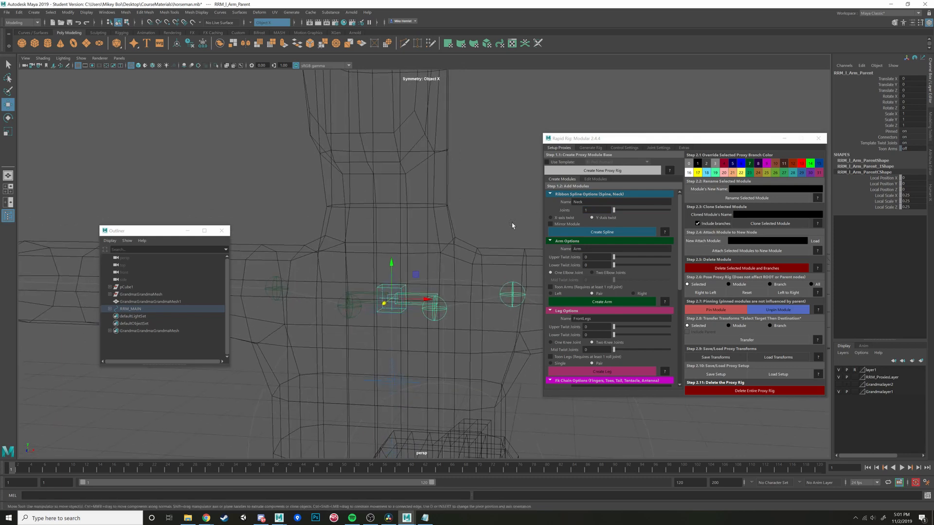
- Create the Neck spline module attached to the human spine's top control instead of the arm's parent control
{"action": "left_click", "coordinate": [608, 232]}
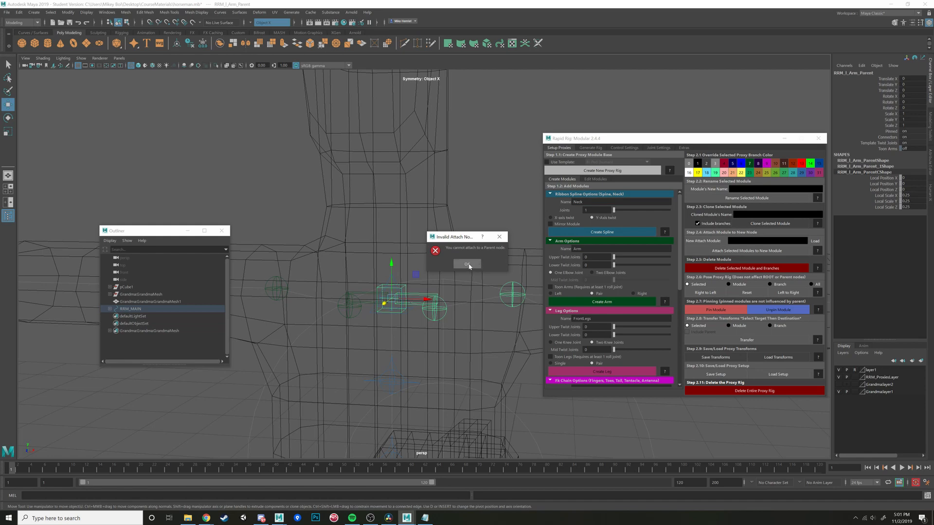
{"action": "left_click", "coordinate": [469, 266]}
{"action": "left_click_drag", "start_coordinate": [427, 300], "coordinate": [408, 292], "text": "alt"}
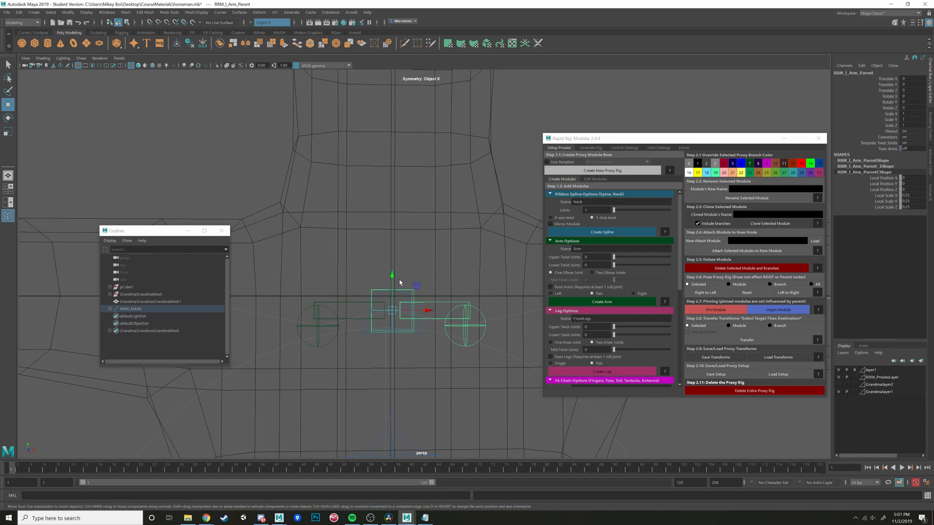
{"action": "left_click", "coordinate": [390, 281]}
{"action": "left_click", "coordinate": [400, 285]}
{"action": "mouse_move", "coordinate": [417, 284]}
{"action": "left_mouse_down", "text": "alt"}
{"action": "mouse_move", "coordinate": [438, 277]}
{"action": "mouse_move", "coordinate": [414, 269]}
{"action": "left_mouse_up", "text": "alt"}
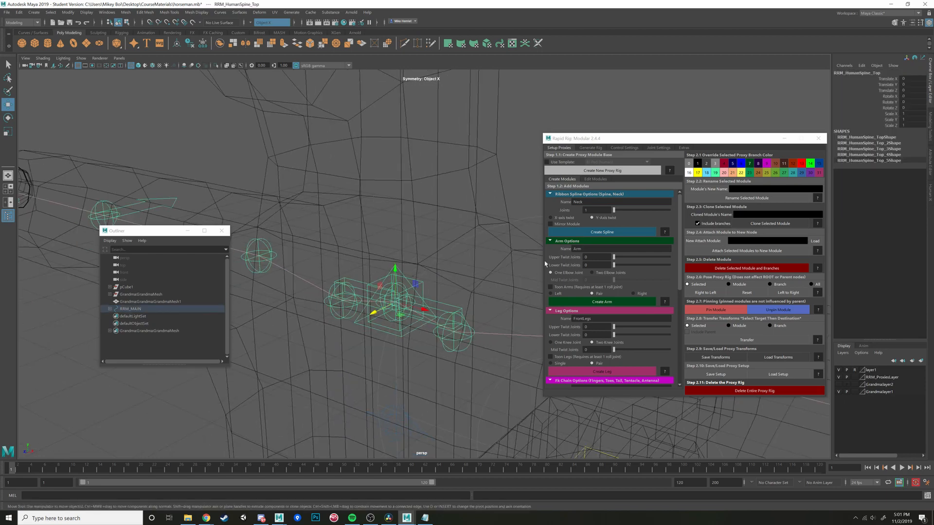
{"action": "left_click", "coordinate": [615, 234]}
- Lower the neck's top control to the base of the head and fit the neck's middle joint inside the neck mesh
{"action": "left_click_drag", "start_coordinate": [467, 240], "coordinate": [437, 218], "text": "alt"}
{"action": "scroll", "coordinate": [452, 237], "scroll_direction": "down", "scroll_amount": 4}
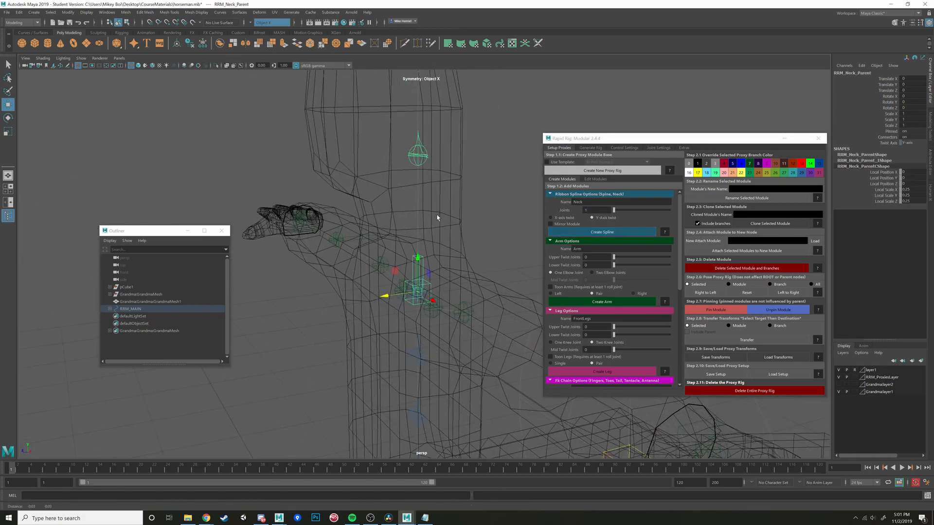
{"action": "scroll", "coordinate": [440, 200], "scroll_direction": "down", "scroll_amount": 5}
{"action": "middle_click_drag", "start_coordinate": [441, 183], "coordinate": [443, 224], "text": "alt"}
{"action": "left_click", "coordinate": [432, 173]}
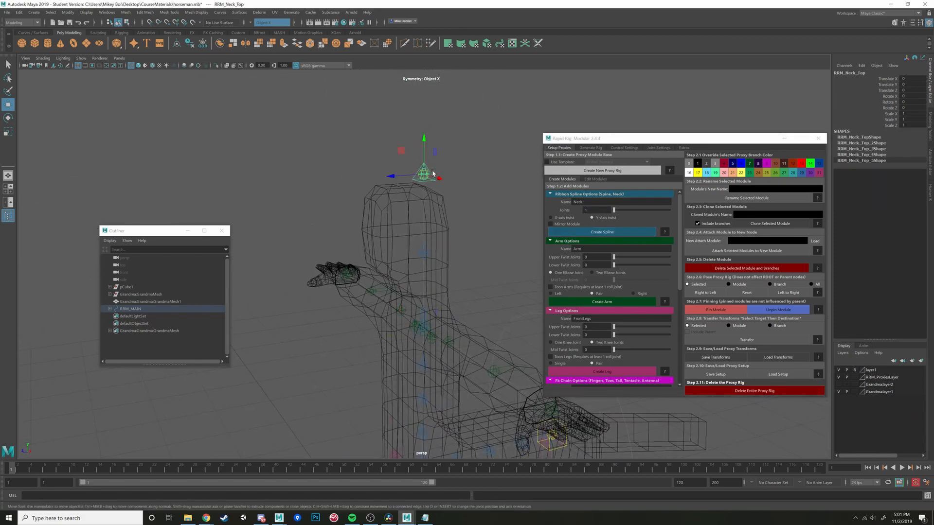
{"action": "left_click_drag", "start_coordinate": [425, 141], "coordinate": [392, 247]}
{"action": "left_click_drag", "start_coordinate": [419, 298], "coordinate": [393, 285], "text": "alt"}
{"action": "left_click", "coordinate": [427, 312]}
{"action": "left_click", "coordinate": [390, 289]}
{"action": "key", "text": "ctrl+z"}
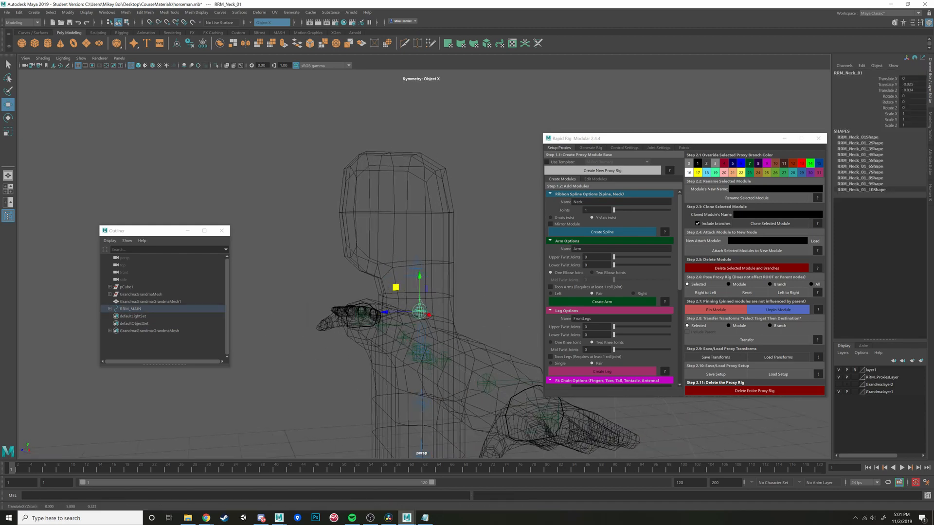
- Create a head module named Head attached to the neck's top control
{"action": "scroll", "coordinate": [630, 264], "scroll_direction": "down", "scroll_amount": 6}
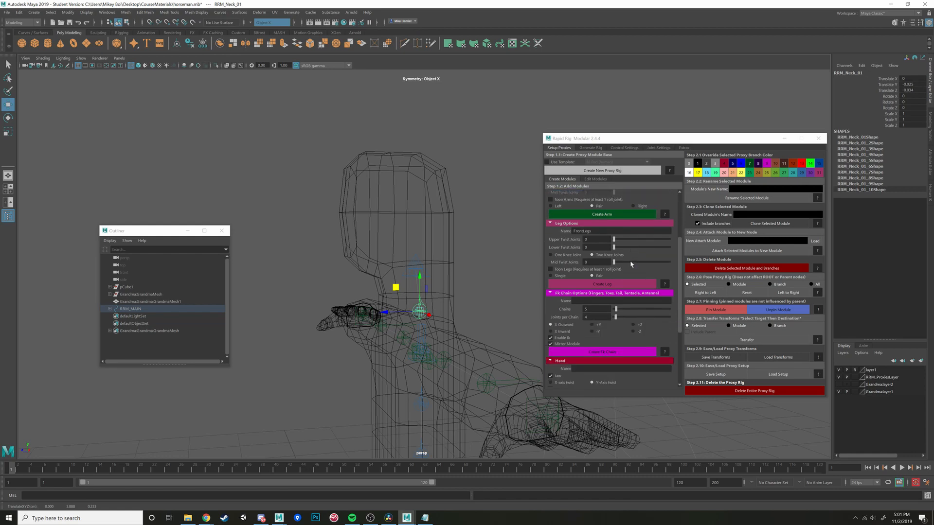
{"action": "scroll", "coordinate": [630, 264], "scroll_direction": "down", "scroll_amount": 1}
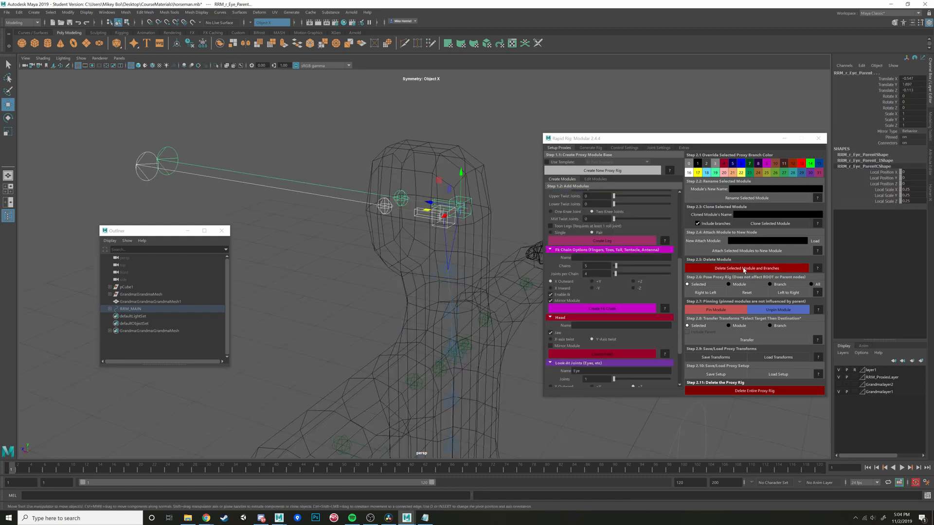
{"action": "left_click", "coordinate": [743, 269]}
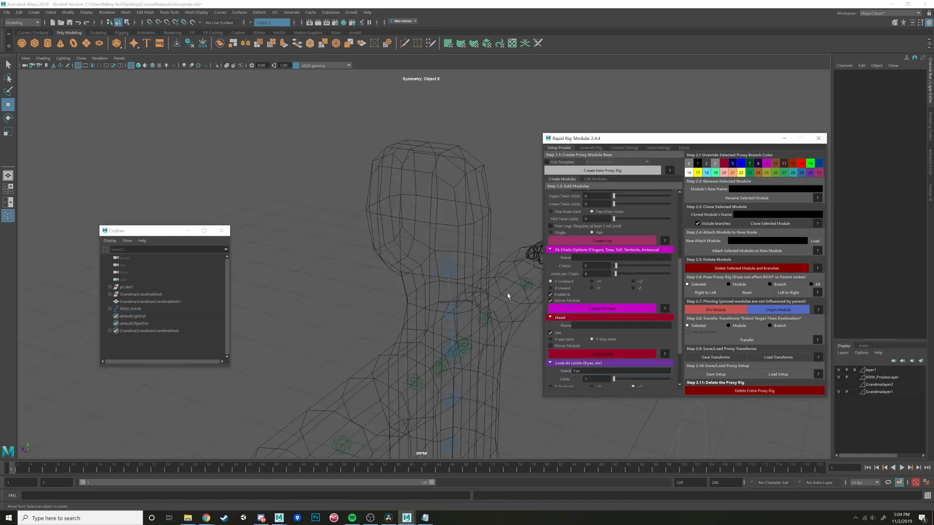
{"action": "left_click_drag", "start_coordinate": [507, 295], "coordinate": [475, 265], "text": "alt"}
{"action": "left_click", "coordinate": [452, 258]}
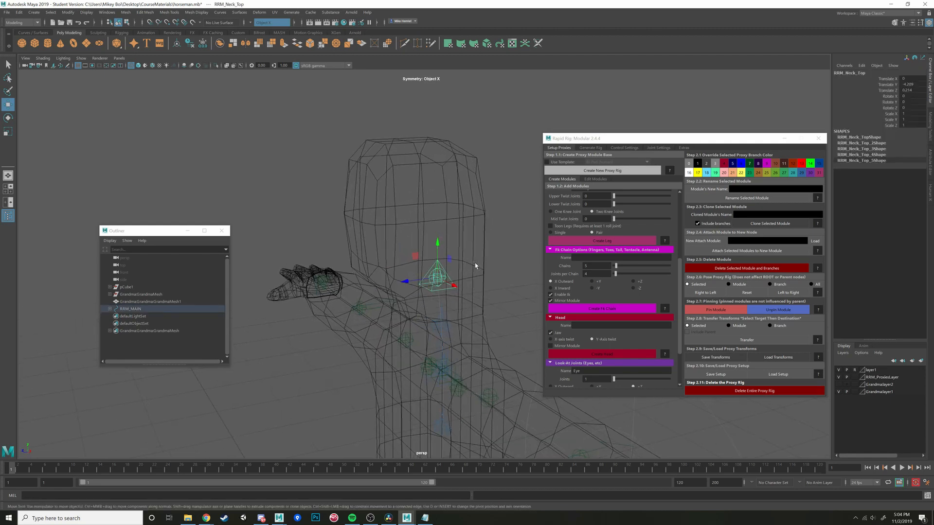
{"action": "scroll", "coordinate": [610, 355], "scroll_direction": "down", "scroll_amount": 1}
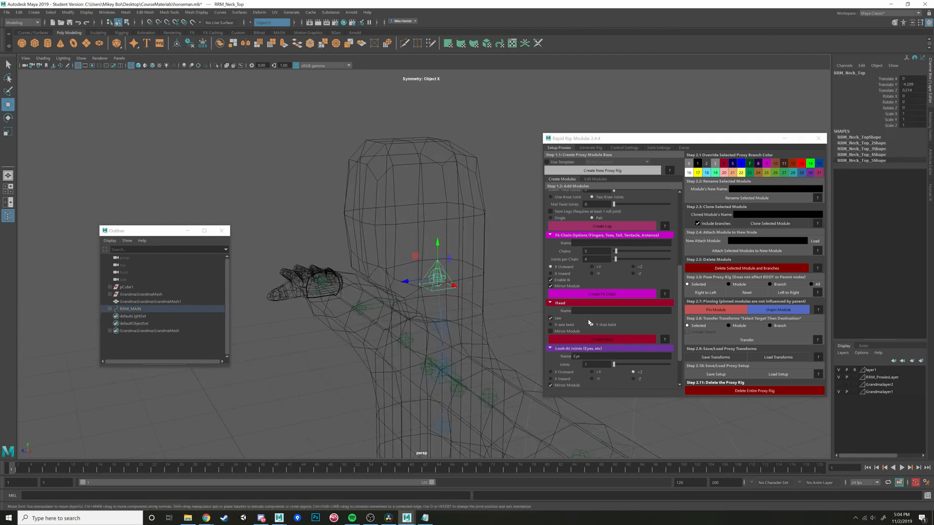
{"action": "left_click", "coordinate": [572, 311]}
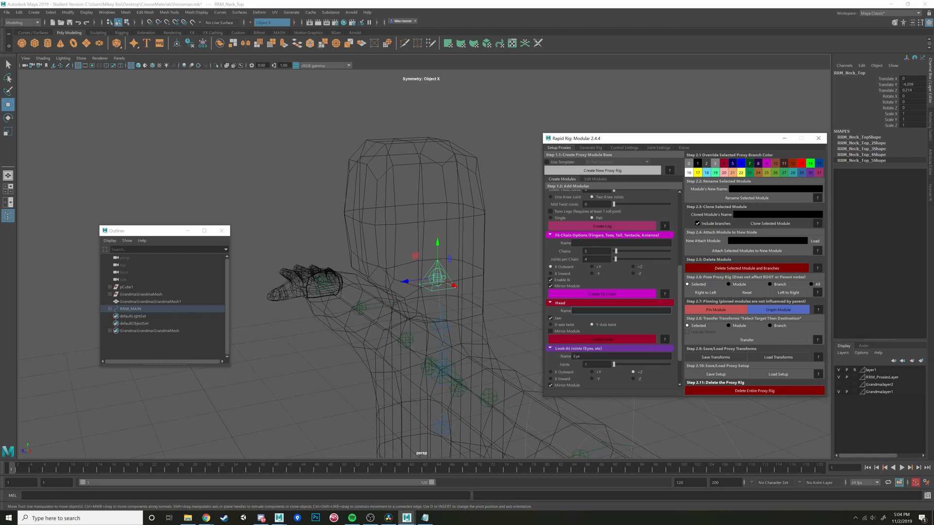
{"action": "type", "text": "Head"}
{"action": "left_click", "coordinate": [609, 341]}
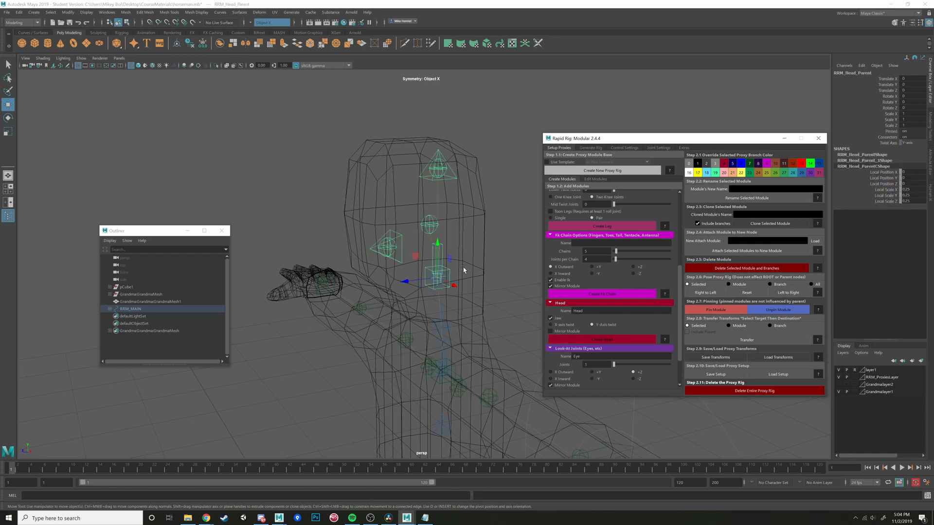
- Position the head's jaw joint inside the lower head and check the jaw end control near the chin
{"action": "left_click_drag", "start_coordinate": [460, 252], "coordinate": [392, 243], "text": "alt"}
{"action": "left_click", "coordinate": [392, 233]}
{"action": "left_click", "coordinate": [430, 231]}
{"action": "left_click", "coordinate": [368, 285]}
{"action": "left_click_drag", "start_coordinate": [340, 282], "coordinate": [407, 276]}
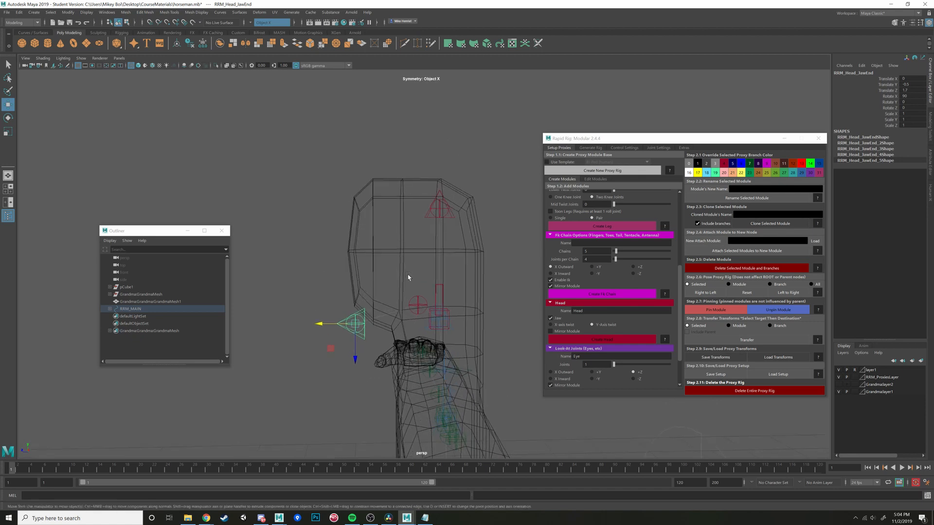
- Raise the head's top control to the crown of the head mesh
{"action": "left_click", "coordinate": [437, 191]}
{"action": "left_click", "coordinate": [439, 171]}
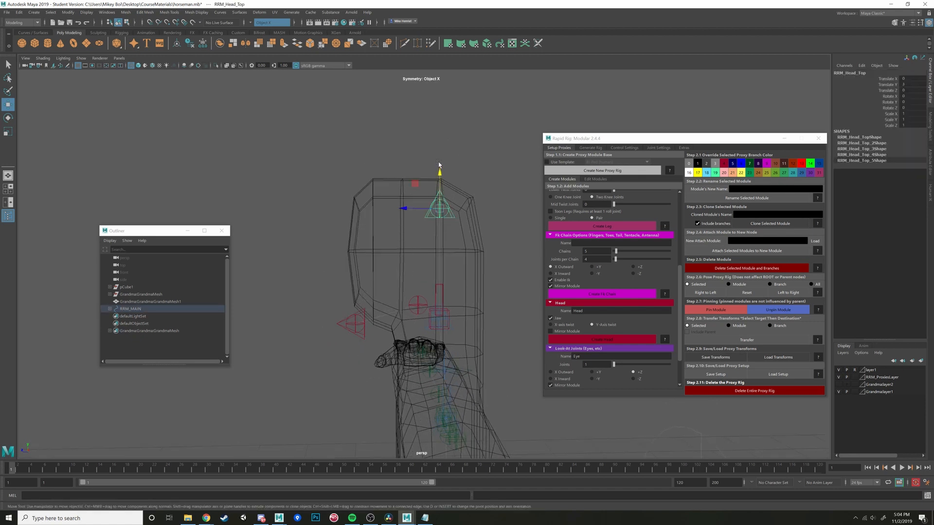
{"action": "mouse_move", "coordinate": [439, 171]}
{"action": "left_mouse_down"}
{"action": "mouse_move", "coordinate": [440, 140]}
{"action": "mouse_move", "coordinate": [436, 177]}
{"action": "left_mouse_up"}
{"action": "middle_click_drag", "start_coordinate": [440, 179], "coordinate": [465, 155], "text": "alt"}
{"action": "mouse_move", "coordinate": [466, 157]}
{"action": "left_mouse_down", "text": "alt"}
{"action": "mouse_move", "coordinate": [478, 162]}
{"action": "mouse_move", "coordinate": [468, 171]}
{"action": "mouse_move", "coordinate": [467, 163]}
{"action": "left_mouse_up", "text": "alt"}
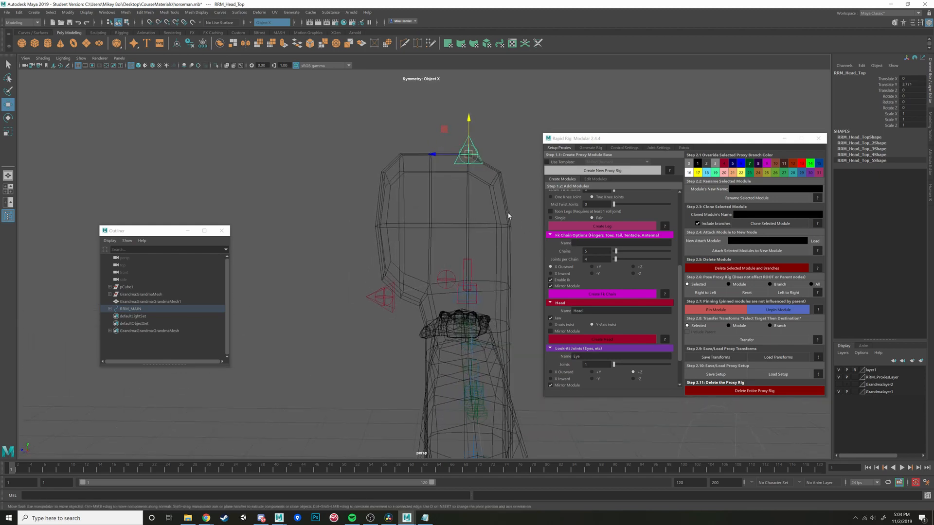
{"action": "mouse_move", "coordinate": [508, 216]}
{"action": "left_mouse_down", "text": "alt"}
{"action": "mouse_move", "coordinate": [494, 223]}
{"action": "mouse_move", "coordinate": [505, 224]}
{"action": "left_mouse_up", "text": "alt"}
- Create a mirrored look-at module named Eye attached to the head's top control
{"action": "scroll", "coordinate": [603, 292], "scroll_direction": "down", "scroll_amount": 2}
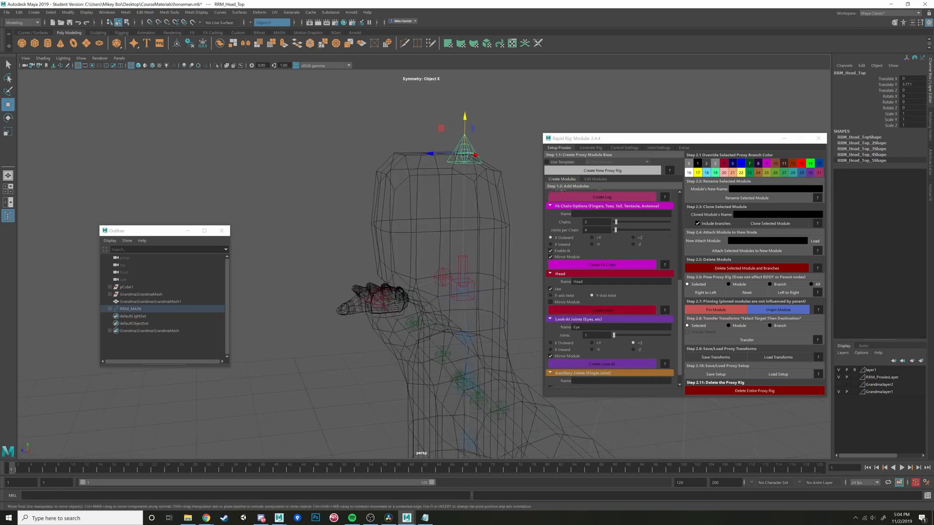
{"action": "scroll", "coordinate": [671, 331], "scroll_direction": "down", "scroll_amount": 1}
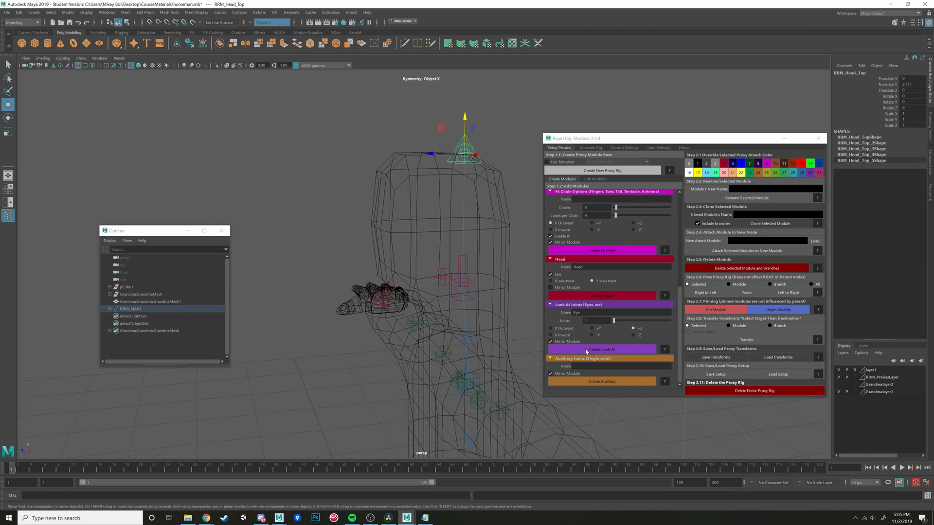
{"action": "left_click", "coordinate": [467, 137]}
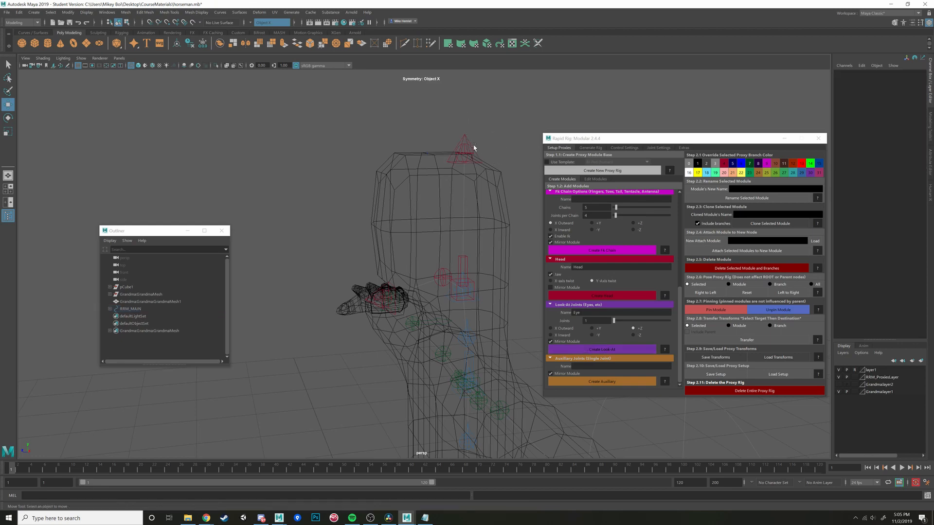
{"action": "left_click", "coordinate": [465, 139]}
{"action": "left_click", "coordinate": [591, 349]}
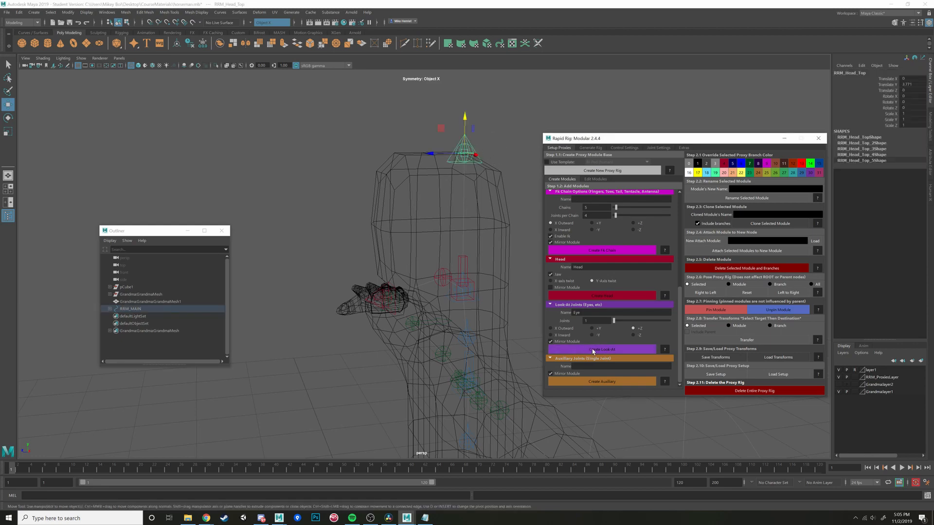
- Move the left eye's parent control down to eye level and fit the eye joint just inside the front of the face
{"action": "left_click_drag", "start_coordinate": [437, 179], "coordinate": [433, 184], "text": "alt"}
{"action": "left_click", "coordinate": [480, 149]}
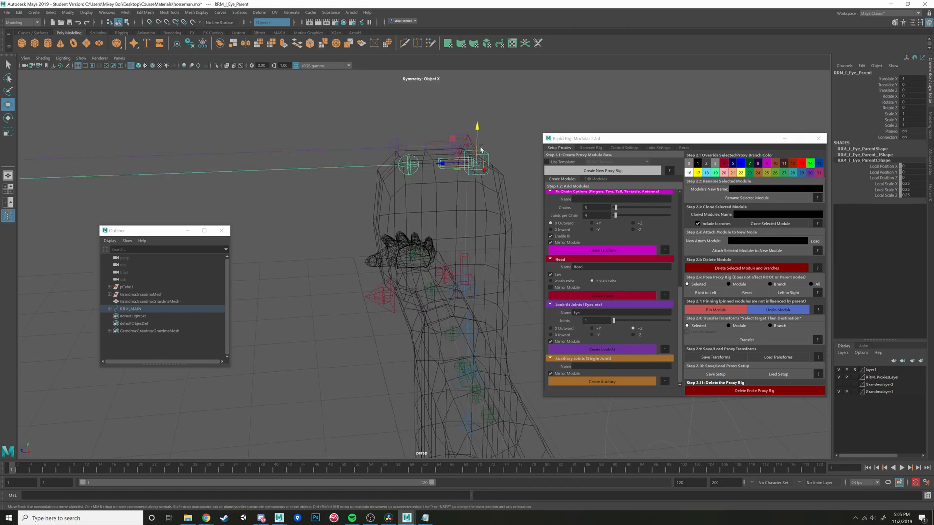
{"action": "left_click_drag", "start_coordinate": [449, 144], "coordinate": [437, 193], "text": "alt"}
{"action": "left_click_drag", "start_coordinate": [437, 194], "coordinate": [501, 230], "text": "alt"}
{"action": "left_click_drag", "start_coordinate": [493, 211], "coordinate": [478, 215]}
{"action": "left_click_drag", "start_coordinate": [477, 225], "coordinate": [418, 265], "text": "alt"}
{"action": "left_click", "coordinate": [385, 225]}
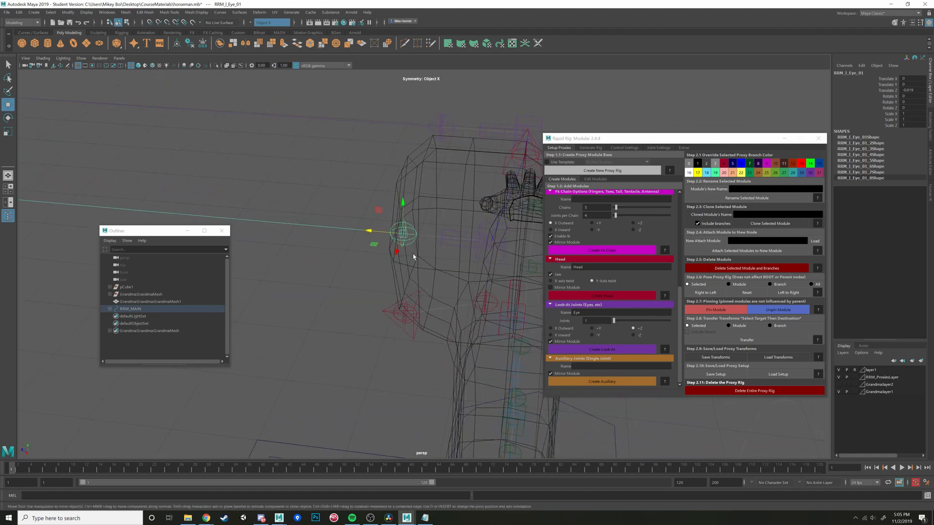
{"action": "left_click_drag", "start_coordinate": [414, 256], "coordinate": [392, 240], "text": "alt"}
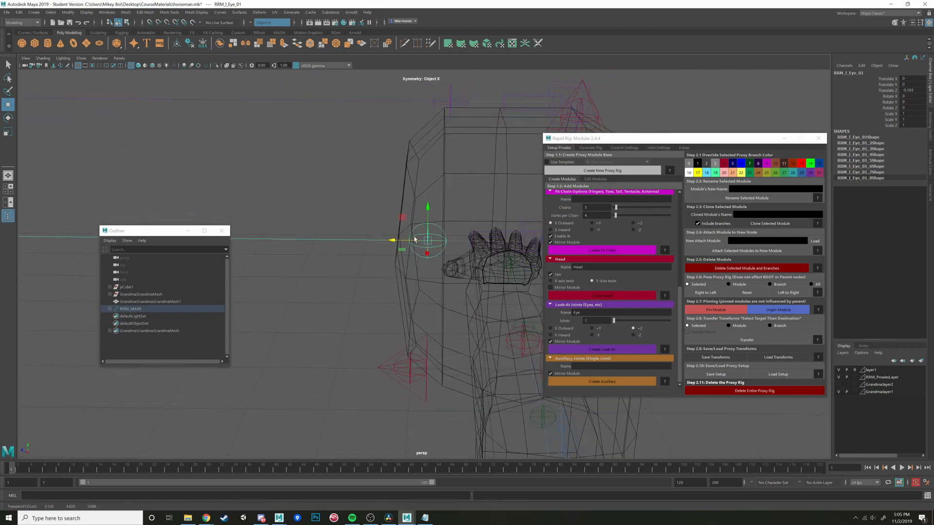
{"action": "key", "text": "v"}
{"action": "left_click_drag", "start_coordinate": [393, 240], "coordinate": [462, 245]}
{"action": "key", "text": "ctrl+z"}
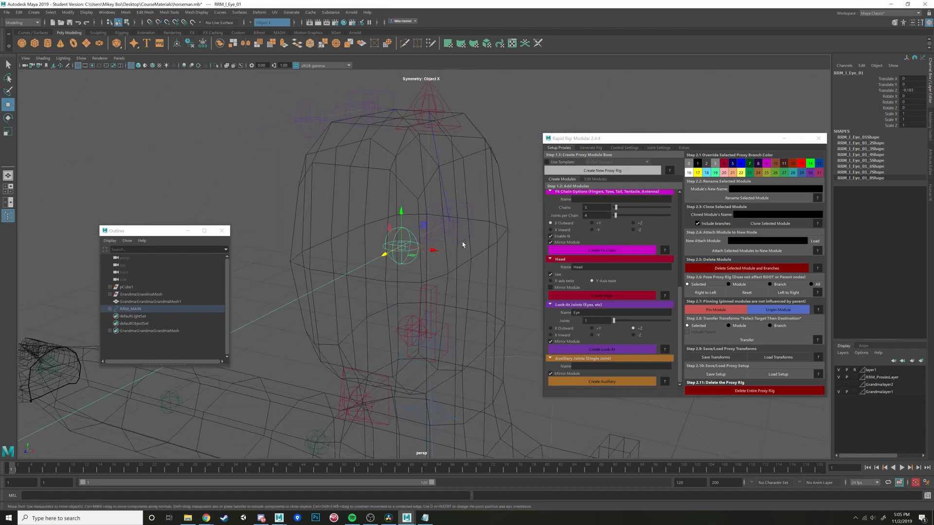
- Select all the head and eye proxy controls and mirror their pose from left to right
{"action": "mouse_move", "coordinate": [394, 257]}
{"action": "left_mouse_down", "text": "alt"}
{"action": "mouse_move", "coordinate": [441, 260]}
{"action": "mouse_move", "coordinate": [397, 258]}
{"action": "left_mouse_up", "text": "alt"}
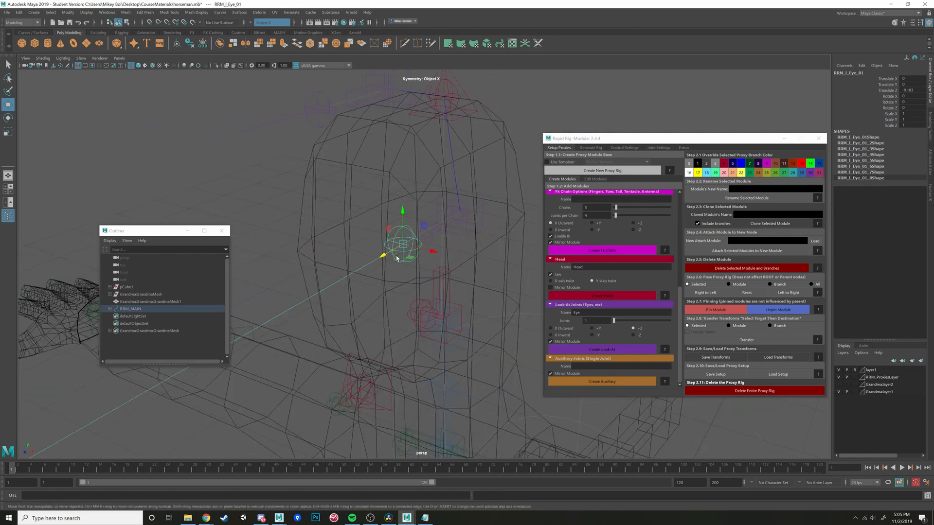
{"action": "left_click_drag", "start_coordinate": [465, 297], "coordinate": [384, 286], "text": "alt"}
{"action": "left_click", "coordinate": [778, 292]}
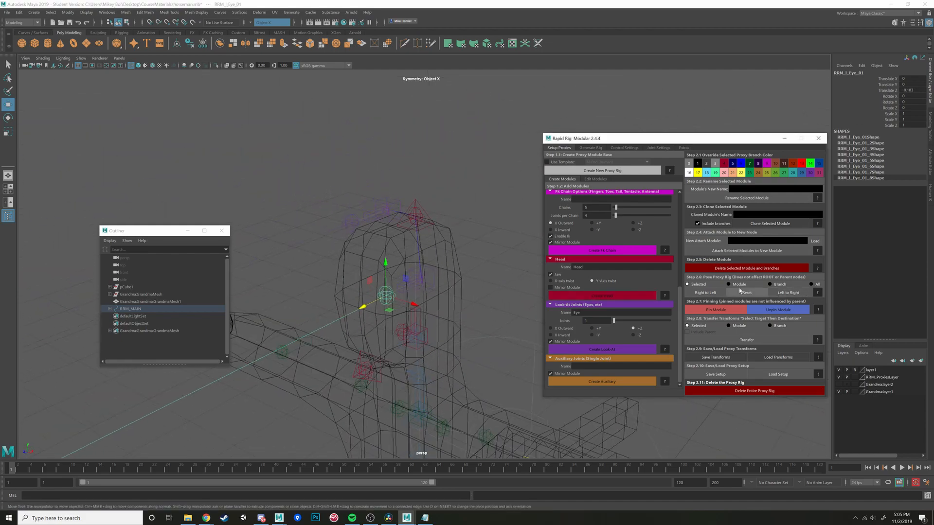
{"action": "left_click_drag", "start_coordinate": [347, 182], "coordinate": [506, 355]}
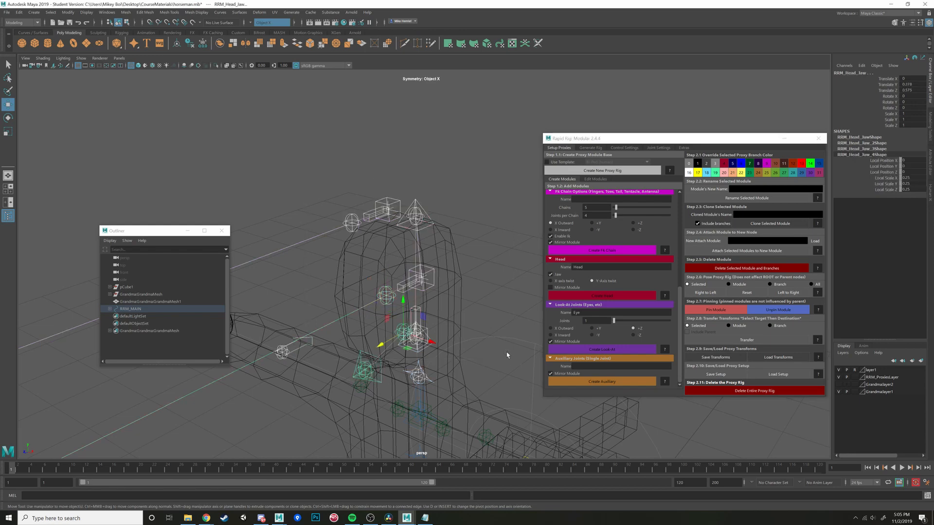
{"action": "left_click", "coordinate": [795, 293]}
{"action": "left_click", "coordinate": [513, 261]}
- Create a mirrored FK chain module named Fingers with five chains of four joints, attached to the left wrist control
{"action": "left_click_drag", "start_coordinate": [513, 261], "coordinate": [423, 210], "text": "alt"}
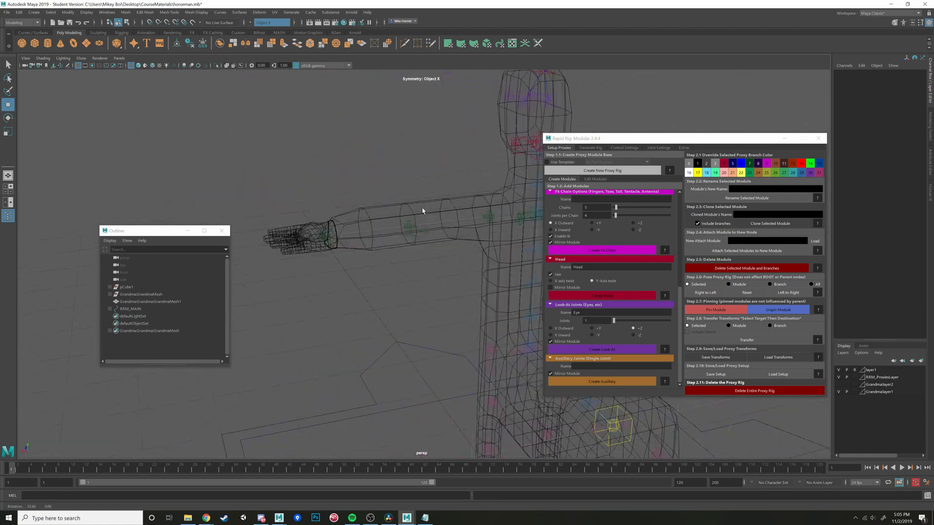
{"action": "middle_click_drag", "start_coordinate": [423, 211], "coordinate": [469, 256], "text": "alt"}
{"action": "middle_click_drag", "start_coordinate": [365, 252], "coordinate": [421, 254], "text": "alt"}
{"action": "scroll", "coordinate": [429, 247], "scroll_direction": "up", "scroll_amount": 5}
{"action": "left_click_drag", "start_coordinate": [428, 247], "coordinate": [433, 267], "text": "alt"}
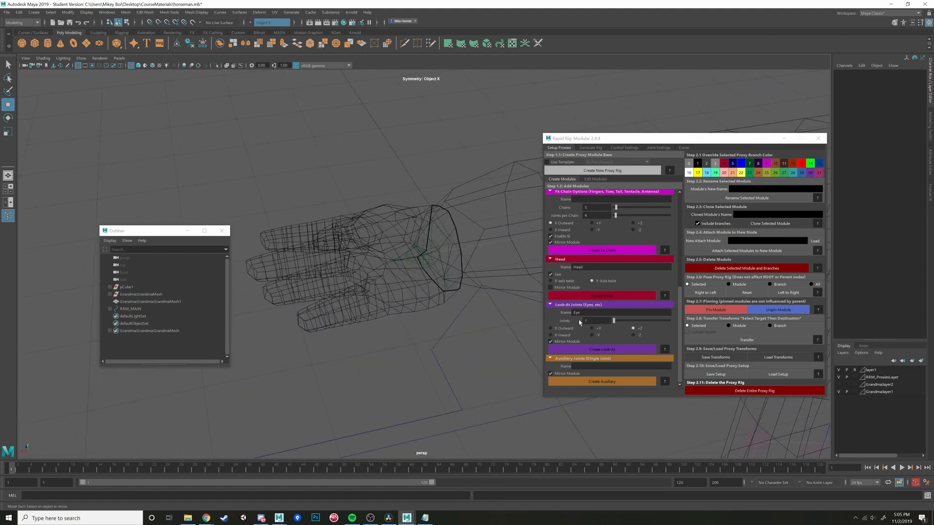
{"action": "scroll", "coordinate": [613, 336], "scroll_direction": "up", "scroll_amount": 3}
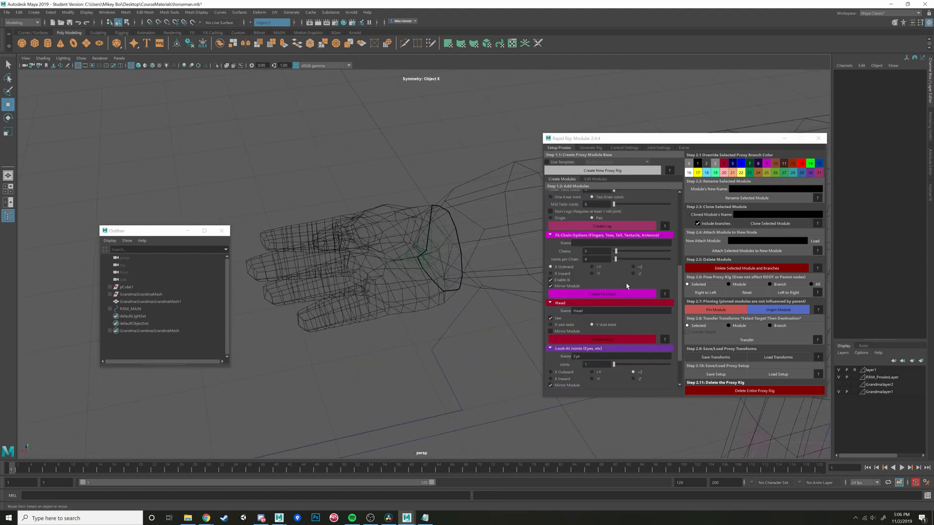
{"action": "scroll", "coordinate": [627, 286], "scroll_direction": "up", "scroll_amount": 3}
{"action": "left_click", "coordinate": [627, 287]}
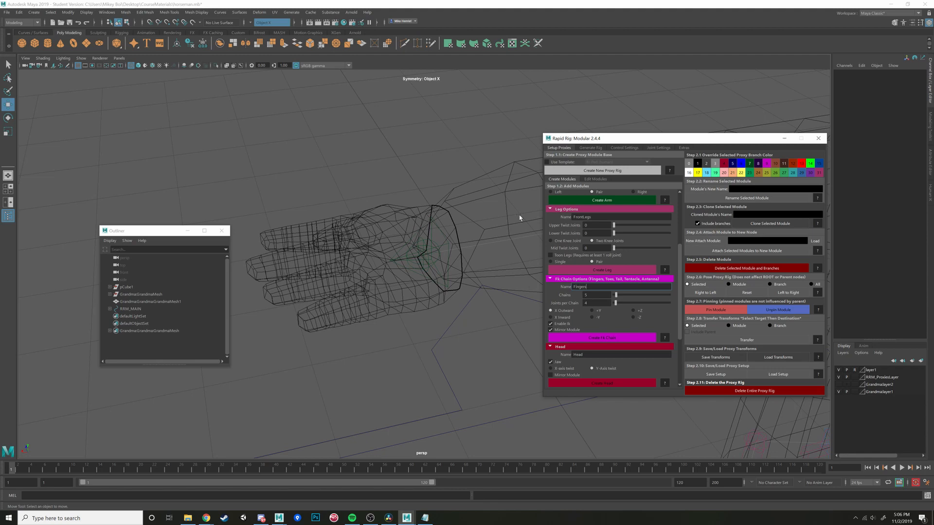
{"action": "left_click", "coordinate": [441, 236]}
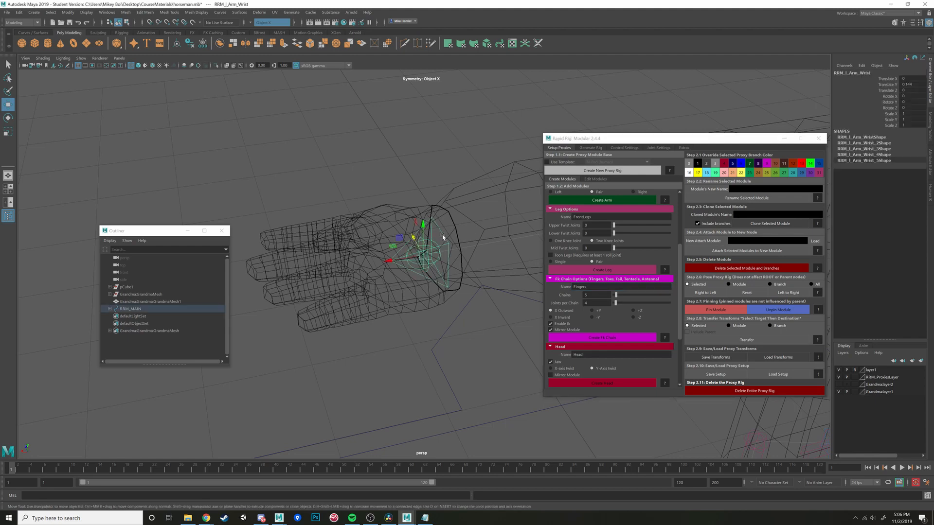
{"action": "scroll", "coordinate": [444, 237], "scroll_direction": "down", "scroll_amount": 6}
{"action": "scroll", "coordinate": [446, 236], "scroll_direction": "up", "scroll_amount": 4}
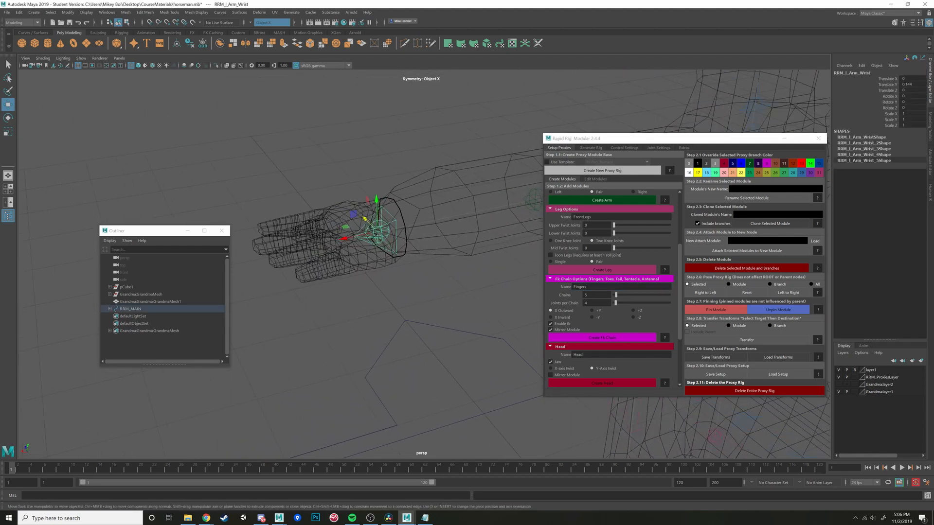
{"action": "left_click", "coordinate": [597, 338]}
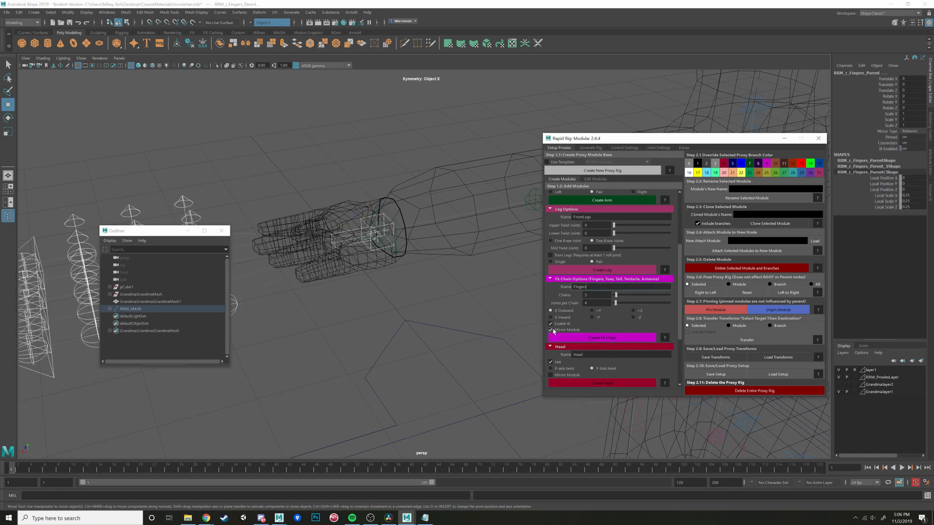
- Inspect the new finger chains at both of the character's hands and check that they are mirrored
{"action": "scroll", "coordinate": [436, 307], "scroll_direction": "down", "scroll_amount": 8}
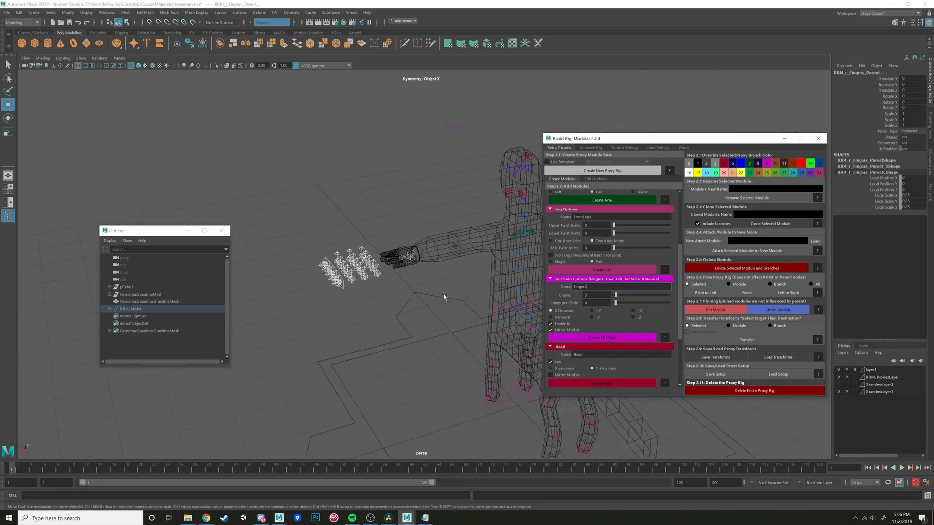
{"action": "middle_click_drag", "start_coordinate": [444, 296], "coordinate": [314, 292], "text": "alt"}
{"action": "left_click_drag", "start_coordinate": [405, 291], "coordinate": [477, 287], "text": "alt"}
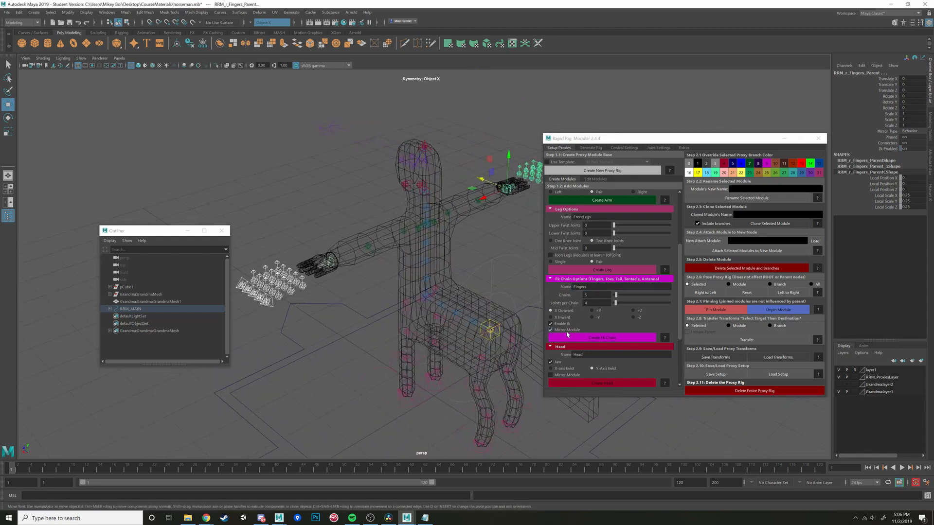
{"action": "left_click_drag", "start_coordinate": [465, 267], "coordinate": [459, 291], "text": "alt"}
{"action": "middle_click_drag", "start_coordinate": [460, 292], "coordinate": [399, 271], "text": "alt"}
{"action": "left_click_drag", "start_coordinate": [399, 271], "coordinate": [407, 297], "text": "alt"}
{"action": "scroll", "coordinate": [403, 271], "scroll_direction": "up", "scroll_amount": 6}
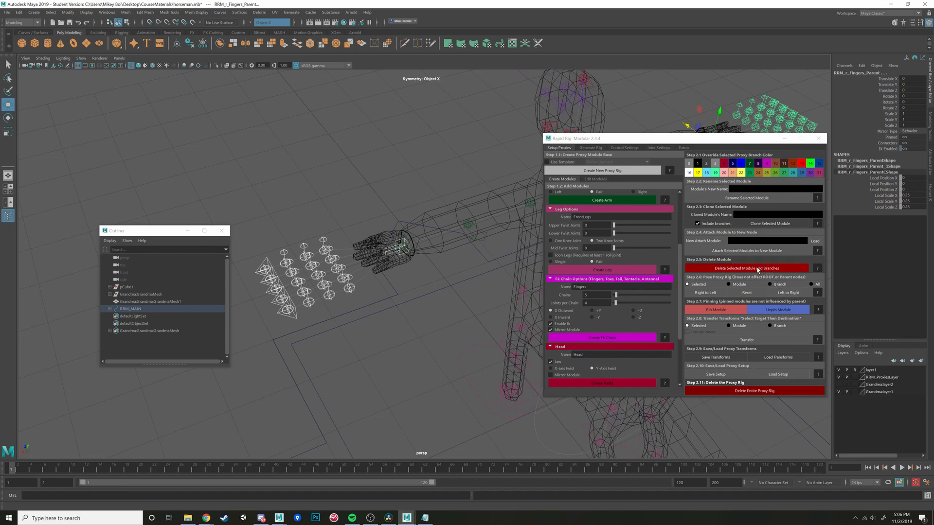
- Move the left hand's first finger chain to the base of the thumb and scale it down
{"action": "left_click", "coordinate": [323, 252]}
{"action": "left_click_drag", "start_coordinate": [322, 253], "coordinate": [338, 310], "text": "alt"}
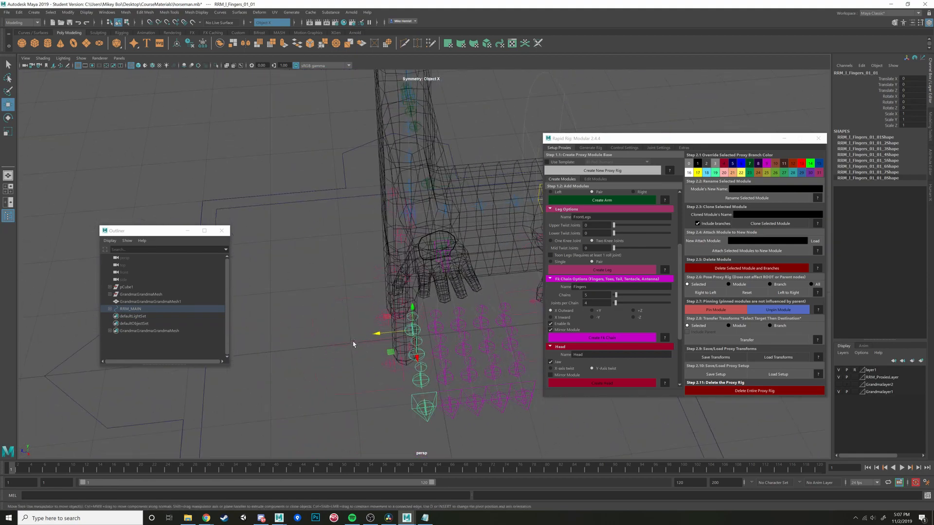
{"action": "left_click_drag", "start_coordinate": [390, 353], "coordinate": [383, 292]}
{"action": "left_click_drag", "start_coordinate": [382, 293], "coordinate": [338, 319], "text": "alt"}
{"action": "key", "text": "r"}
{"action": "key", "text": "w"}
{"action": "left_click_drag", "start_coordinate": [452, 346], "coordinate": [408, 307]}
- Rotate the left thumb chain's base control so the chain follows the direction of the thumb
{"action": "key", "text": "e"}
{"action": "left_click_drag", "start_coordinate": [433, 273], "coordinate": [345, 286]}
{"action": "key", "text": "w"}
{"action": "key", "text": "e"}
{"action": "left_click_drag", "start_coordinate": [345, 286], "coordinate": [408, 308], "text": "alt"}
- Fit the left thumb chain's second and third controls to the thumb's joints by moving and rotating them
{"action": "key", "text": "w"}
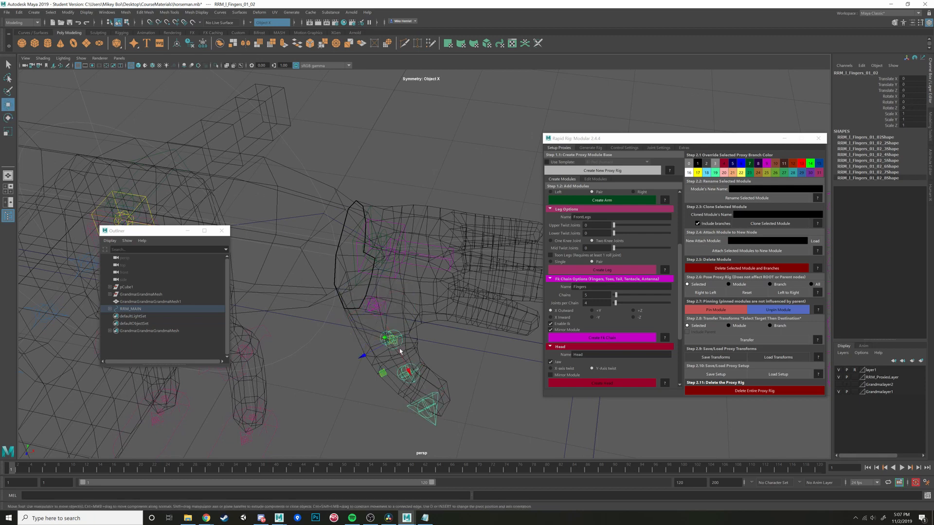
{"action": "mouse_move", "coordinate": [400, 350]}
{"action": "left_mouse_down"}
{"action": "mouse_move", "coordinate": [413, 384]}
{"action": "mouse_move", "coordinate": [395, 350]}
{"action": "left_mouse_up"}
{"action": "left_click_drag", "start_coordinate": [394, 350], "coordinate": [471, 319], "text": "alt"}
{"action": "key", "text": "e"}
{"action": "key", "text": "w"}
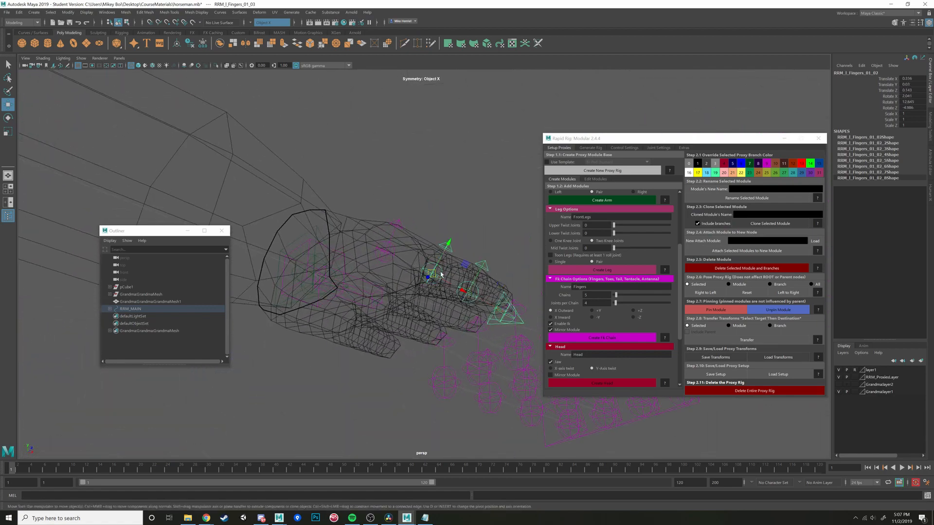
{"action": "mouse_move", "coordinate": [441, 272]}
{"action": "left_mouse_down", "text": "alt"}
{"action": "mouse_move", "coordinate": [425, 269]}
{"action": "mouse_move", "coordinate": [442, 277]}
{"action": "left_mouse_up", "text": "alt"}
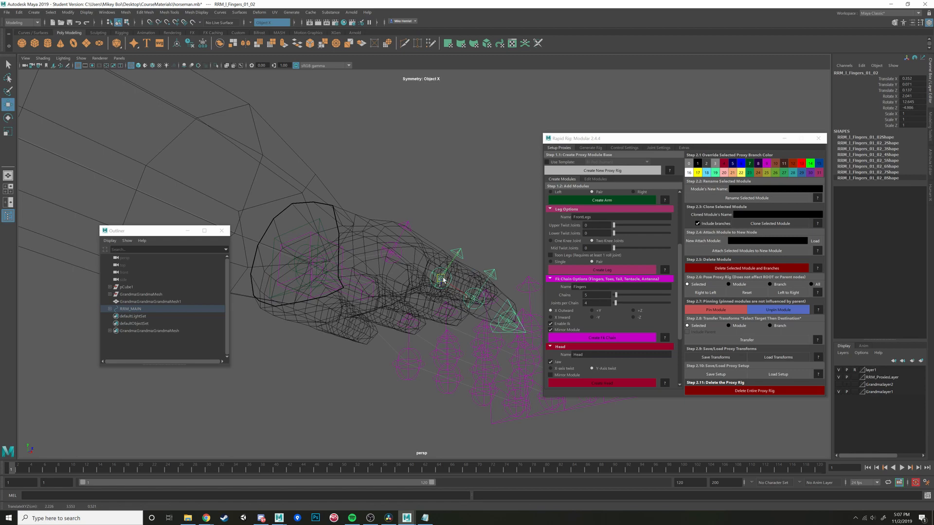
{"action": "left_click", "coordinate": [475, 296]}
{"action": "left_click_drag", "start_coordinate": [476, 305], "coordinate": [446, 357], "text": "alt"}
- Move the left thumb chain's end control to the thumb tip and rotate it in line with the thumb
{"action": "left_click", "coordinate": [476, 372]}
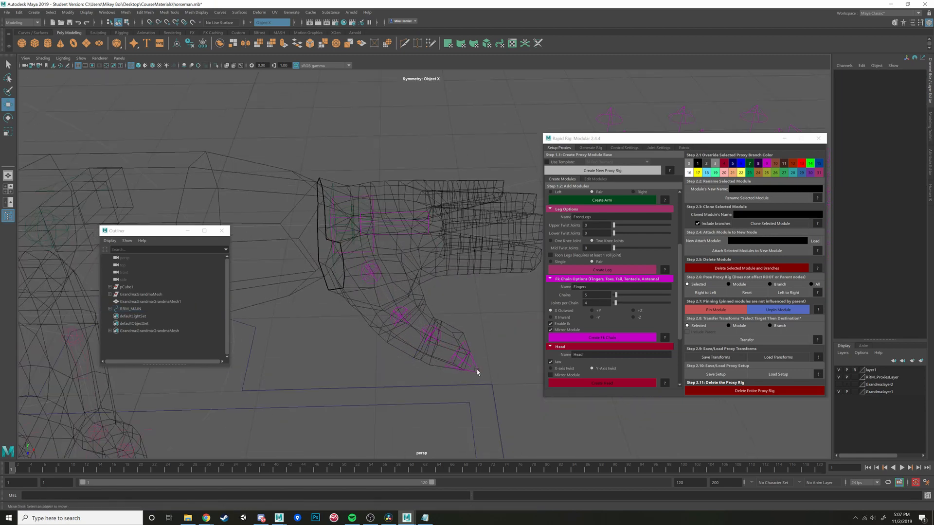
{"action": "left_click", "coordinate": [477, 373]}
{"action": "left_click_drag", "start_coordinate": [468, 395], "coordinate": [473, 391]}
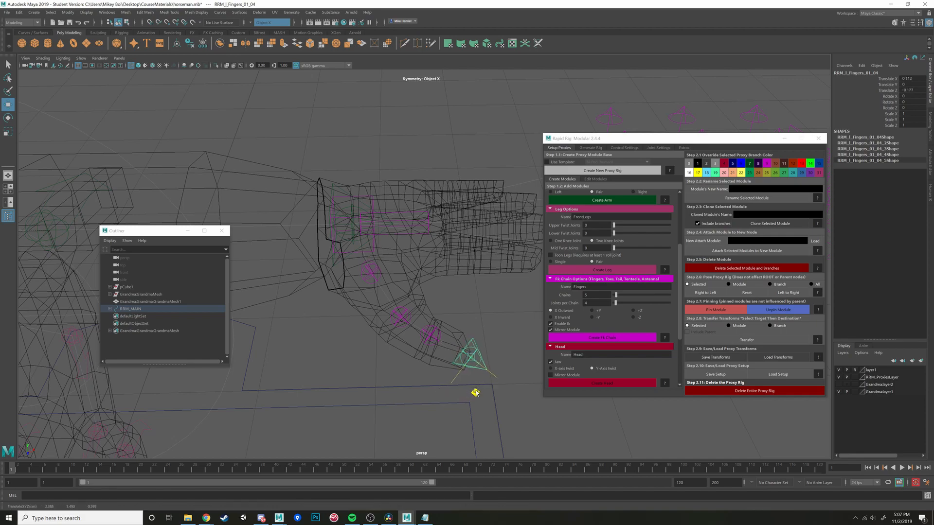
{"action": "key", "text": "e"}
{"action": "left_click_drag", "start_coordinate": [503, 346], "coordinate": [444, 369]}
{"action": "middle_click_drag", "start_coordinate": [444, 369], "coordinate": [356, 392], "text": "alt"}
{"action": "scroll", "coordinate": [408, 348], "scroll_direction": "down", "scroll_amount": 4}
{"action": "left_click_drag", "start_coordinate": [409, 347], "coordinate": [422, 340], "text": "alt"}
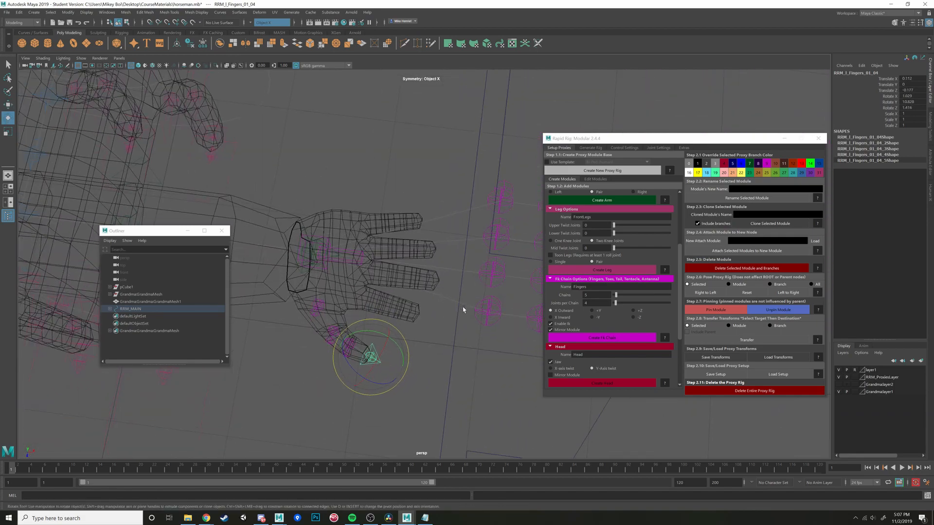
- Move the second, third and fourth left finger chains onto the bases of the index, middle and ring fingers
{"action": "left_click", "coordinate": [492, 323]}
{"action": "left_click_drag", "start_coordinate": [494, 339], "coordinate": [452, 332], "text": "alt"}
{"action": "scroll", "coordinate": [466, 323], "scroll_direction": "down", "scroll_amount": 3}
{"action": "left_click", "coordinate": [496, 250]}
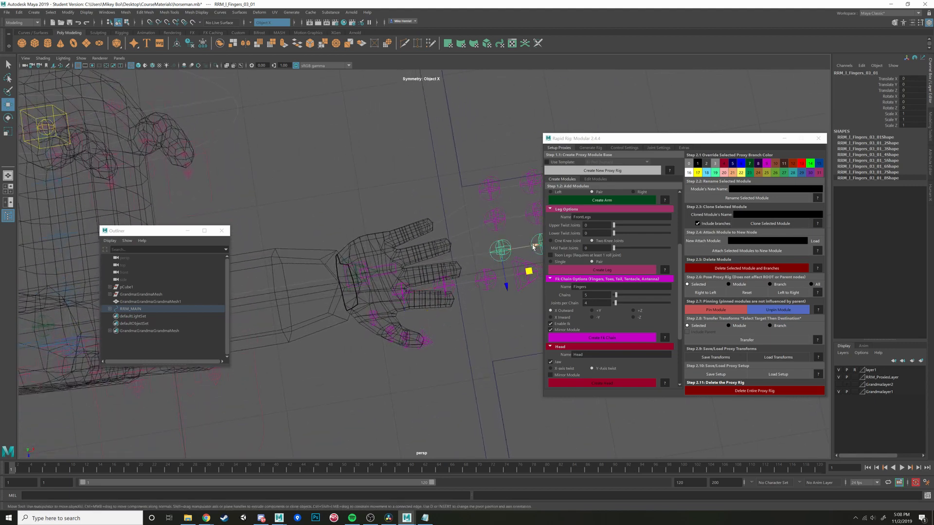
{"action": "left_click_drag", "start_coordinate": [528, 271], "coordinate": [426, 302]}
{"action": "left_click", "coordinate": [493, 231]}
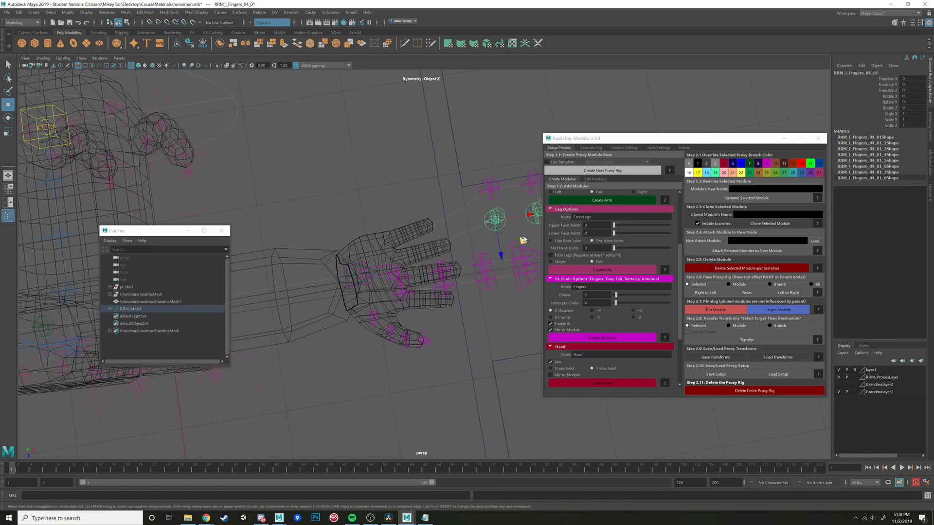
{"action": "left_click_drag", "start_coordinate": [523, 240], "coordinate": [422, 281]}
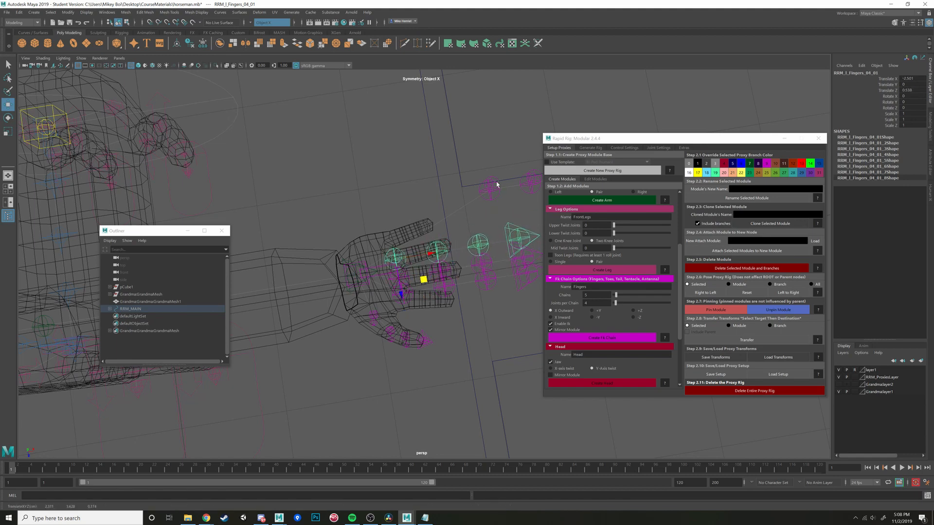
- Fit the fifth left finger chain to the little finger by moving, rotating and scaling it down from its base control
{"action": "left_click", "coordinate": [497, 184]}
{"action": "left_click_drag", "start_coordinate": [517, 208], "coordinate": [362, 247]}
{"action": "key", "text": "e"}
{"action": "key", "text": "r"}
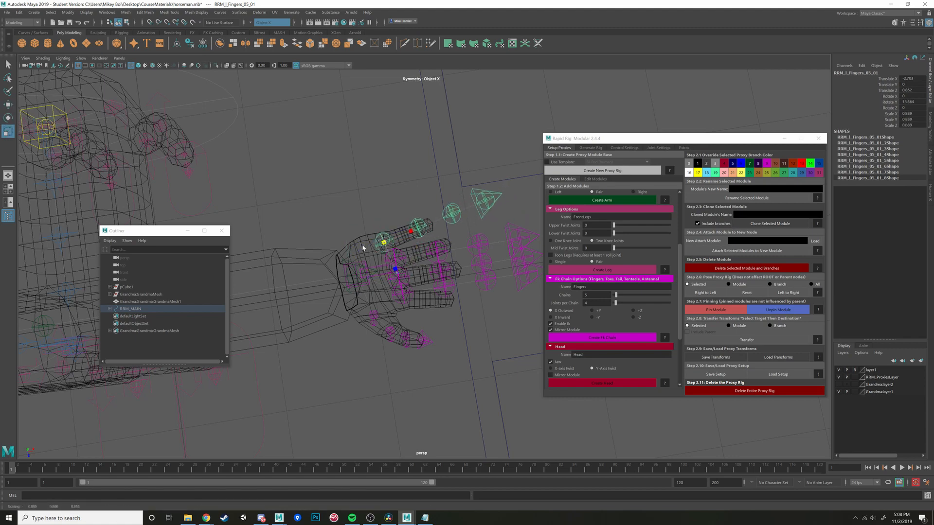
{"action": "left_click_drag", "start_coordinate": [295, 248], "coordinate": [511, 134], "text": "alt"}
{"action": "right_click_drag", "start_coordinate": [419, 291], "coordinate": [442, 327], "text": "alt"}
{"action": "middle_click_drag", "start_coordinate": [442, 327], "coordinate": [410, 267], "text": "alt"}
{"action": "mouse_move", "coordinate": [410, 266]}
{"action": "left_mouse_down", "text": "alt"}
{"action": "mouse_move", "coordinate": [462, 244]}
{"action": "mouse_move", "coordinate": [478, 206]}
{"action": "mouse_move", "coordinate": [404, 303]}
{"action": "mouse_move", "coordinate": [377, 288]}
{"action": "mouse_move", "coordinate": [389, 278]}
{"action": "mouse_move", "coordinate": [363, 277]}
{"action": "mouse_move", "coordinate": [402, 274]}
{"action": "left_mouse_up", "text": "alt"}
{"action": "key", "text": "w"}
{"action": "left_click", "coordinate": [418, 273]}
{"action": "left_click", "coordinate": [421, 271]}
- Scale the left ring finger chain to 0.465 and rotate its base control 7.15 in Y to run along the finger
{"action": "left_click", "coordinate": [459, 265]}
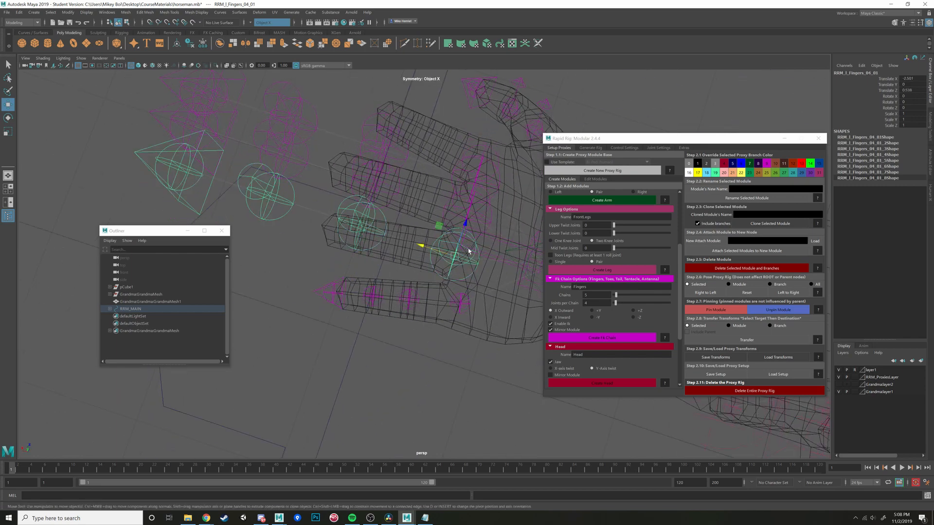
{"action": "left_click_drag", "start_coordinate": [456, 259], "coordinate": [273, 246]}
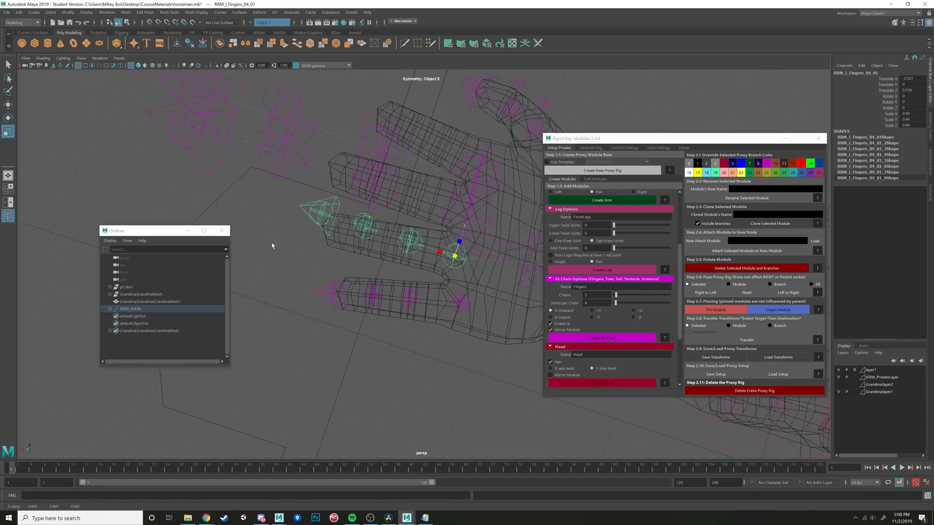
{"action": "left_click_drag", "start_coordinate": [340, 274], "coordinate": [365, 225], "text": "alt"}
{"action": "left_click_drag", "start_coordinate": [453, 234], "coordinate": [445, 236]}
{"action": "left_click_drag", "start_coordinate": [444, 236], "coordinate": [451, 265], "text": "alt"}
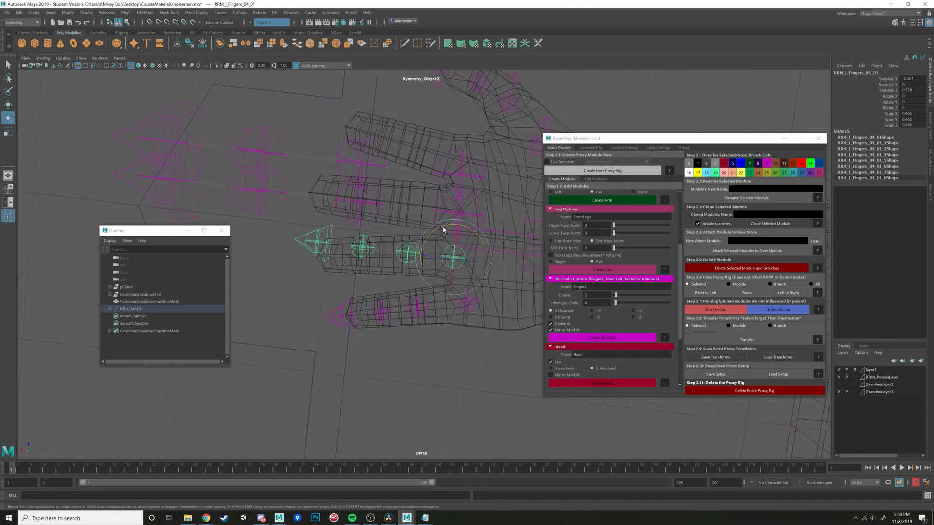
{"action": "left_click_drag", "start_coordinate": [443, 230], "coordinate": [453, 201]}
{"action": "key", "text": "w"}
{"action": "left_click_drag", "start_coordinate": [453, 202], "coordinate": [448, 292], "text": "alt"}
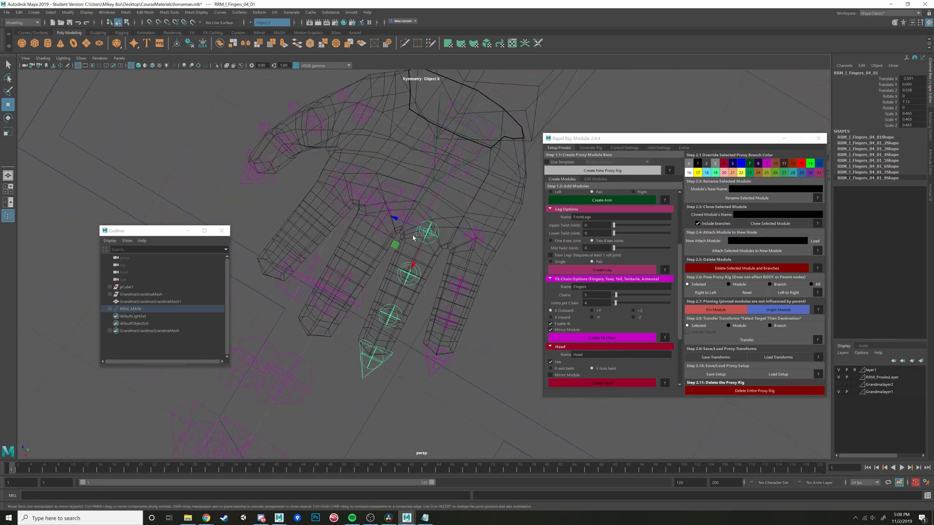
{"action": "left_click_drag", "start_coordinate": [409, 228], "coordinate": [477, 262]}
{"action": "left_click", "coordinate": [391, 248]}
- Select the base controls of the left index and middle finger chains and scale both to 0.502
{"action": "left_click", "coordinate": [473, 264]}
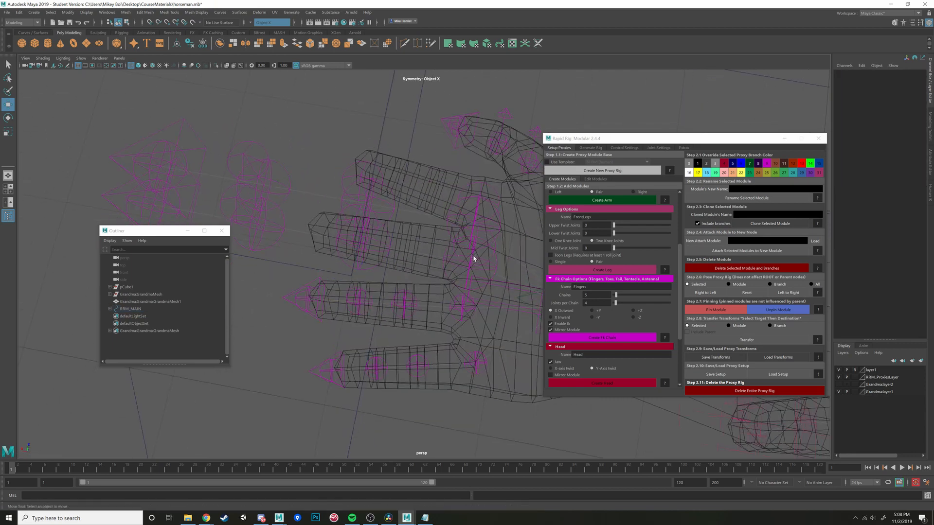
{"action": "left_click", "coordinate": [473, 258]}
{"action": "left_click", "coordinate": [496, 243]}
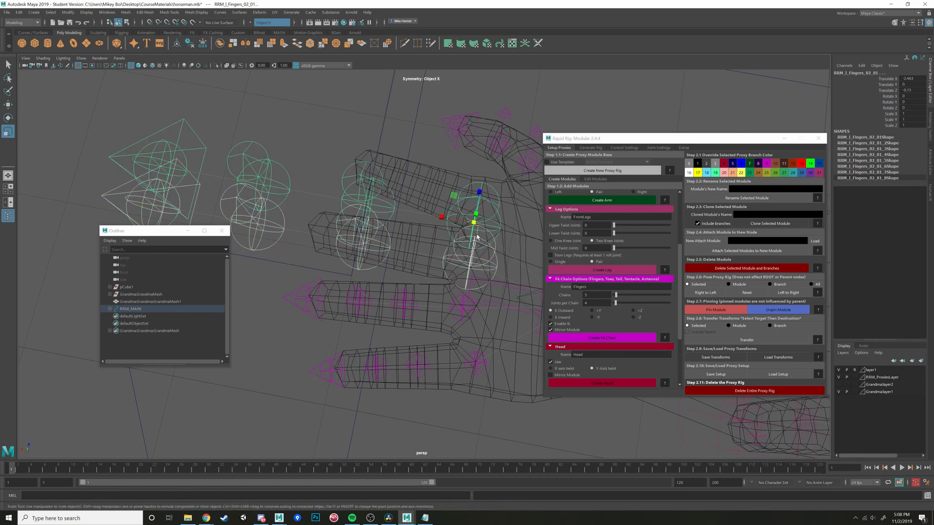
{"action": "left_click_drag", "start_coordinate": [477, 237], "coordinate": [300, 190]}
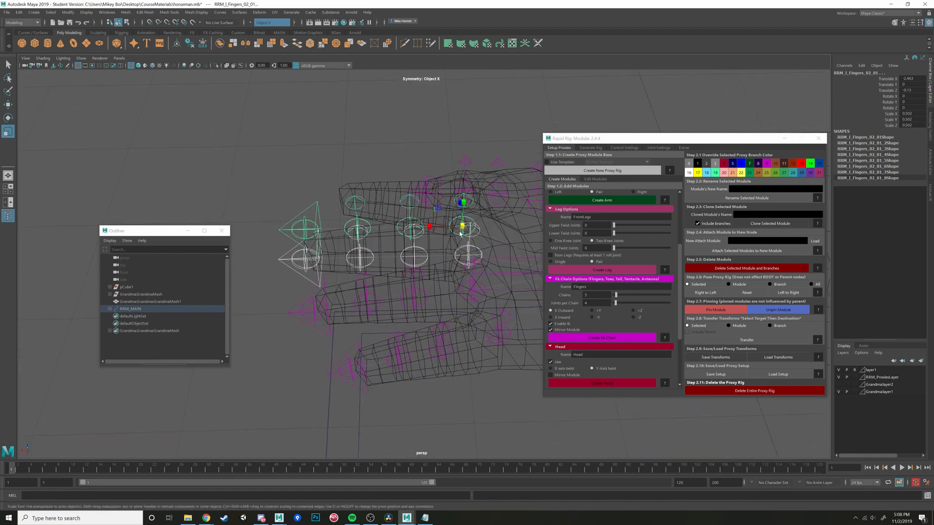
{"action": "left_click_drag", "start_coordinate": [454, 251], "coordinate": [449, 218], "text": "alt"}
{"action": "key", "text": "w"}
- Adjust the left middle finger chain's controls to fit the joints of the middle finger
{"action": "left_click", "coordinate": [413, 240]}
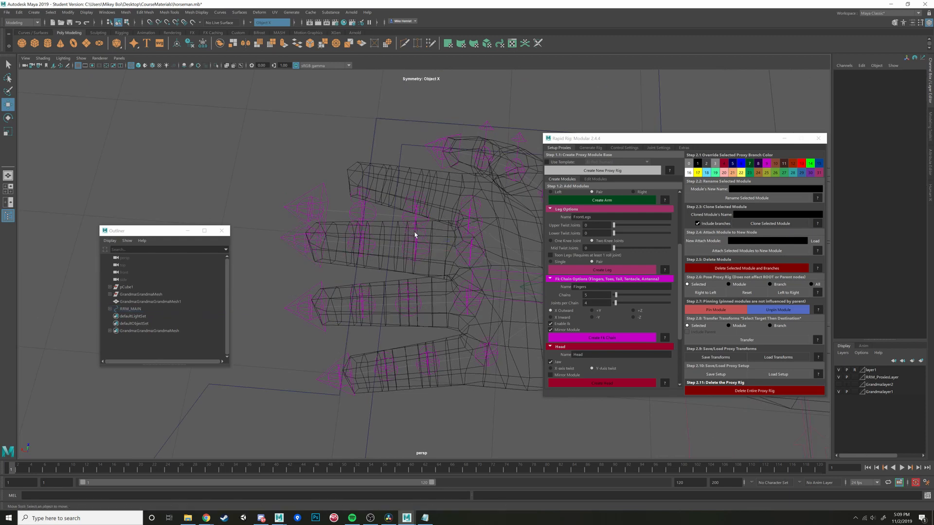
{"action": "mouse_move", "coordinate": [390, 247]}
{"action": "left_mouse_down"}
{"action": "mouse_move", "coordinate": [346, 264]}
{"action": "mouse_move", "coordinate": [358, 245]}
{"action": "mouse_move", "coordinate": [401, 250]}
{"action": "left_mouse_up"}
{"action": "left_click", "coordinate": [352, 265]}
{"action": "left_click", "coordinate": [350, 259]}
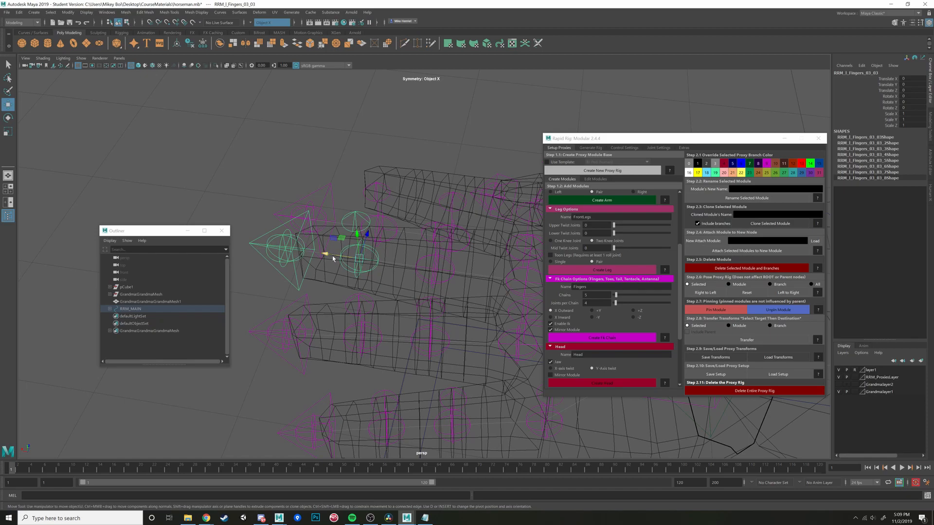
{"action": "left_click_drag", "start_coordinate": [332, 258], "coordinate": [448, 250]}
- Move the left index chain's base control to the index knuckle and undo the trial rotation made there
{"action": "left_click", "coordinate": [447, 250]}
{"action": "key", "text": "f"}
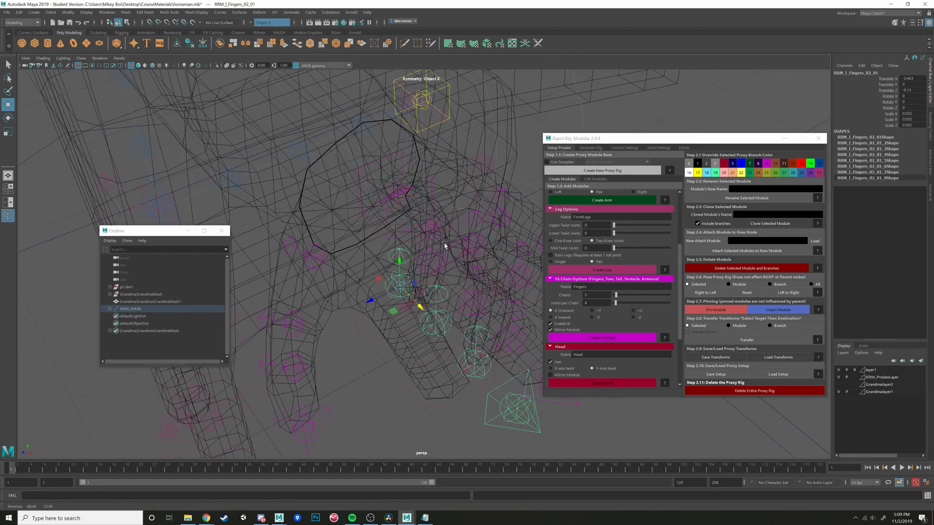
{"action": "key", "text": "w"}
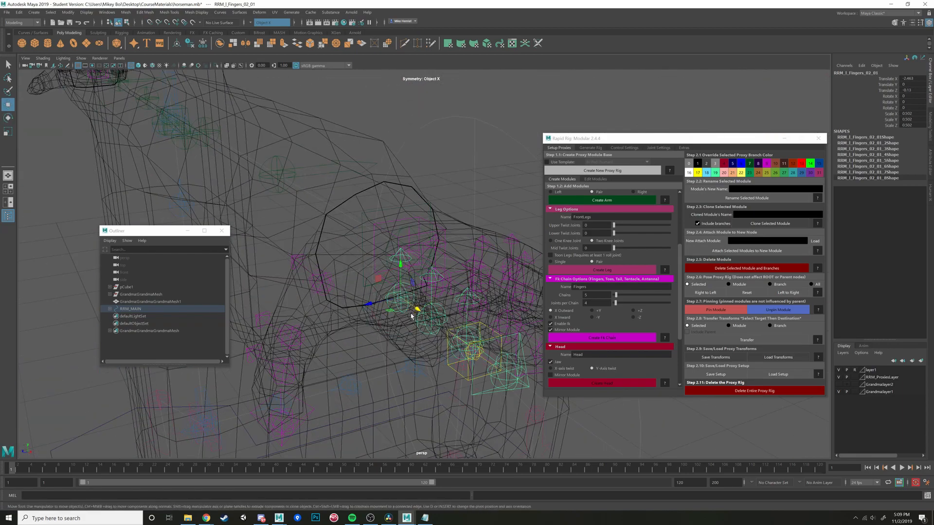
{"action": "left_click_drag", "start_coordinate": [411, 316], "coordinate": [394, 329], "text": "alt"}
{"action": "key", "text": "e"}
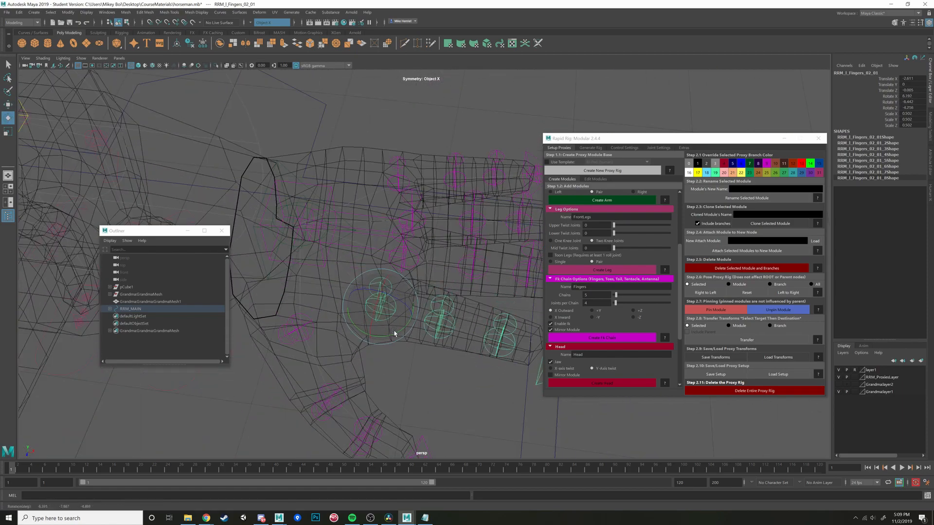
{"action": "key", "text": "ctrl+z"}
- Fit the left index chain's base control to the index knuckle and scale it to 0.443
{"action": "left_click_drag", "start_coordinate": [399, 329], "coordinate": [314, 264]}
{"action": "key", "text": "w"}
{"action": "key", "text": "r"}
{"action": "key", "text": "e"}
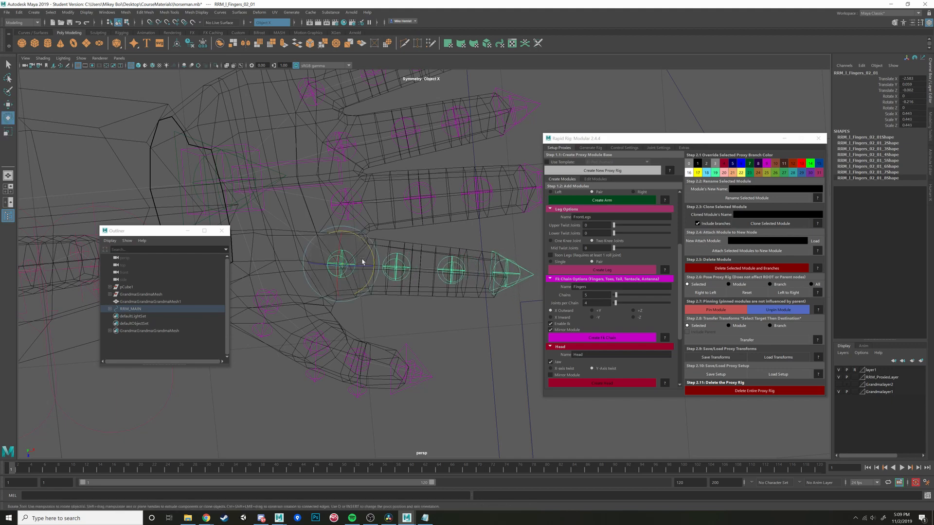
- Move the left index chain's second and third controls along the finger to match its joints
{"action": "left_click", "coordinate": [397, 260]}
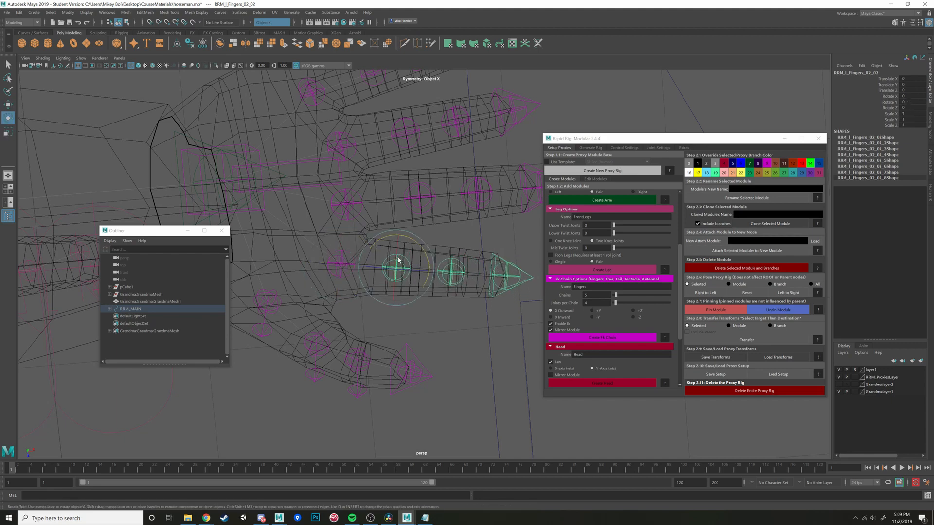
{"action": "key", "text": "w"}
{"action": "left_click_drag", "start_coordinate": [427, 270], "coordinate": [443, 270]}
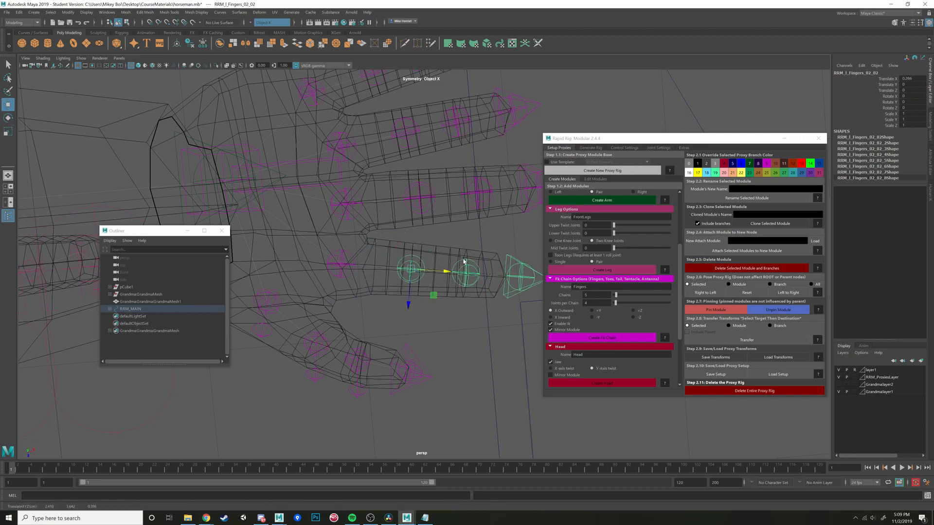
{"action": "left_click", "coordinate": [463, 262]}
{"action": "left_click_drag", "start_coordinate": [501, 273], "coordinate": [492, 274]}
{"action": "scroll", "coordinate": [342, 321], "scroll_direction": "down", "scroll_amount": 3}
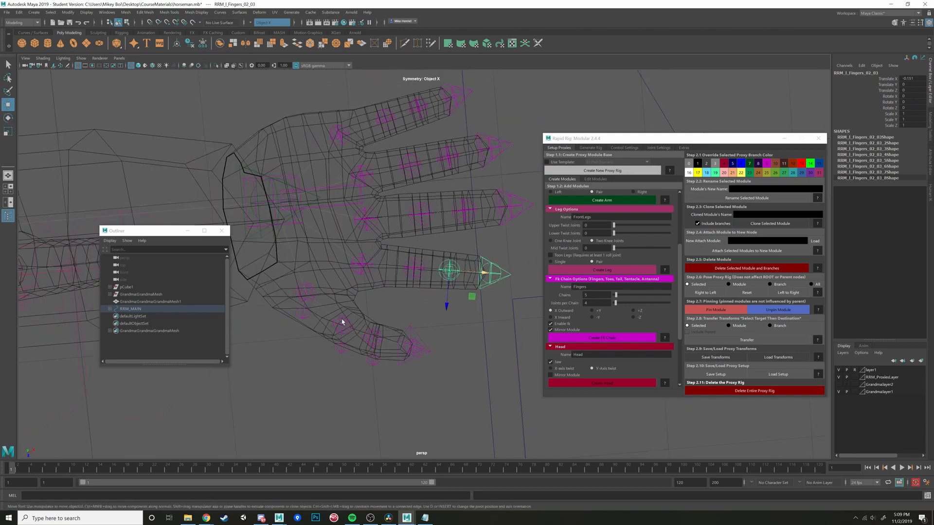
- Select all the proxy rig's controls and mirror their pose from left to right
{"action": "scroll", "coordinate": [342, 321], "scroll_direction": "down", "scroll_amount": 6}
{"action": "left_click_drag", "start_coordinate": [333, 208], "coordinate": [350, 272]}
{"action": "scroll", "coordinate": [496, 316], "scroll_direction": "down", "scroll_amount": 10}
{"action": "left_click_drag", "start_coordinate": [289, 184], "coordinate": [475, 311]}
{"action": "left_click_drag", "start_coordinate": [438, 282], "coordinate": [358, 260], "text": "alt"}
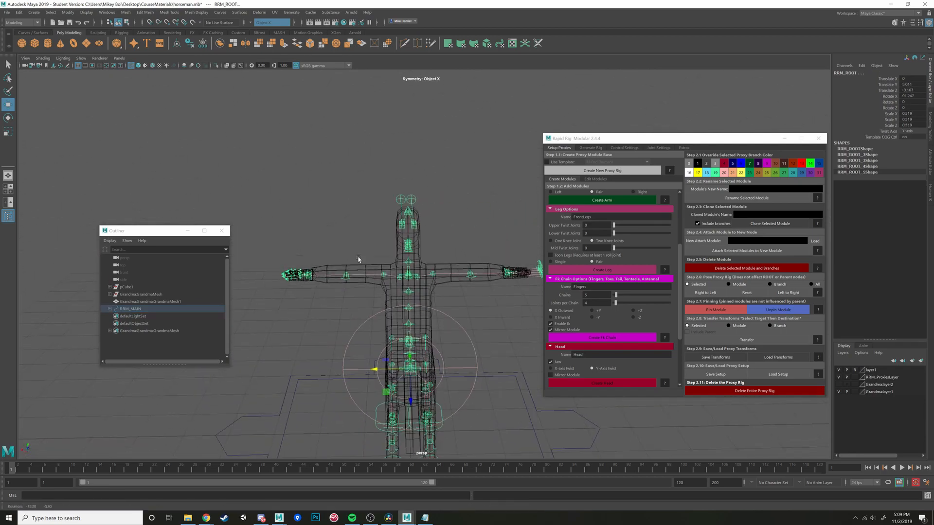
{"action": "left_click", "coordinate": [788, 295]}
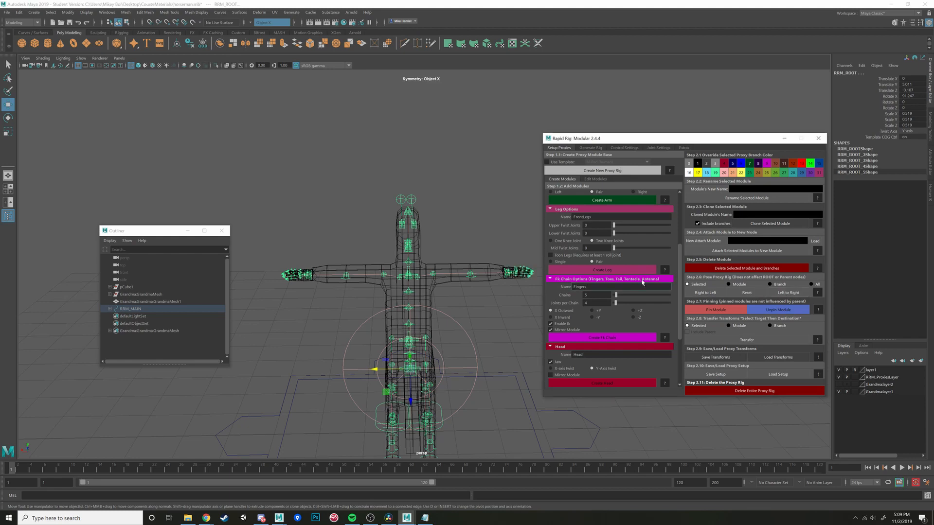
- Bring up the module editing options and inspect the proxy's fit on the body, arms and legs
{"action": "mouse_move", "coordinate": [462, 292]}
{"action": "left_mouse_down", "text": "alt"}
{"action": "mouse_move", "coordinate": [444, 290]}
{"action": "mouse_move", "coordinate": [457, 296]}
{"action": "left_mouse_up", "text": "alt"}
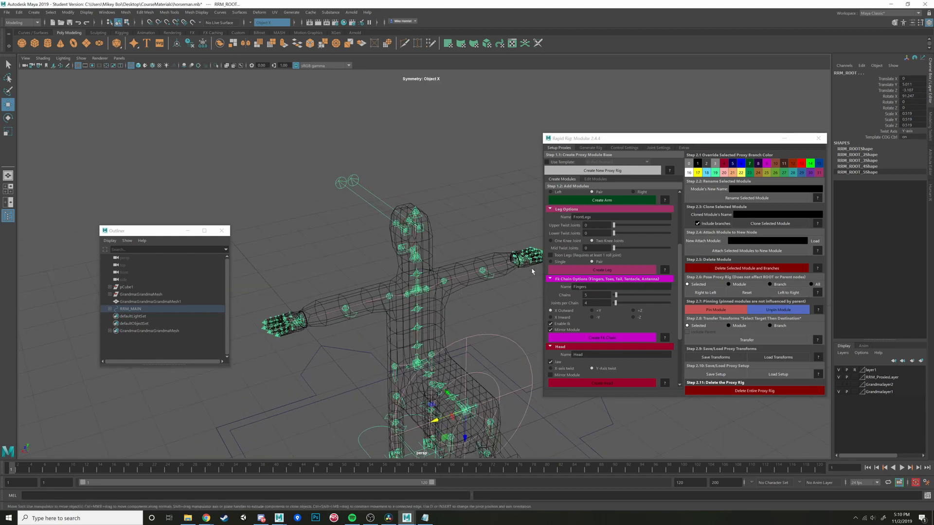
{"action": "left_click", "coordinate": [594, 179]}
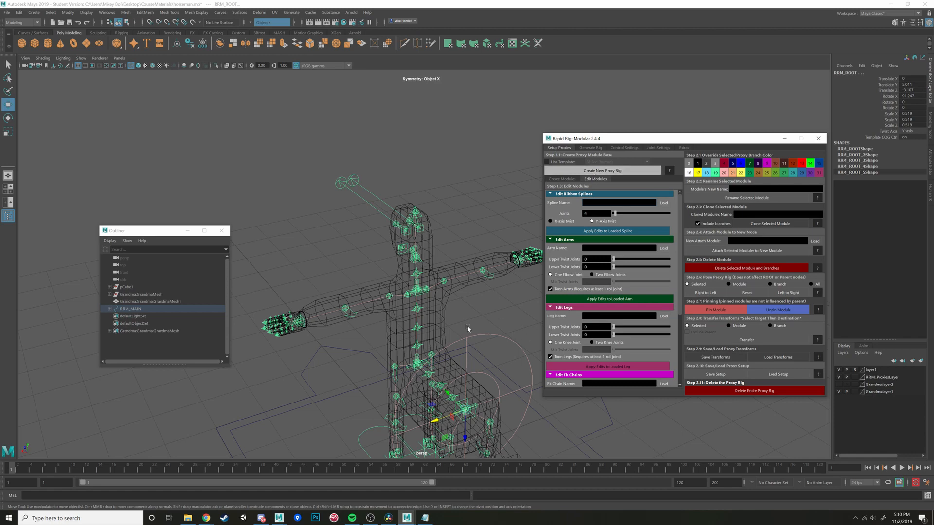
{"action": "left_click_drag", "start_coordinate": [468, 329], "coordinate": [437, 317], "text": "alt"}
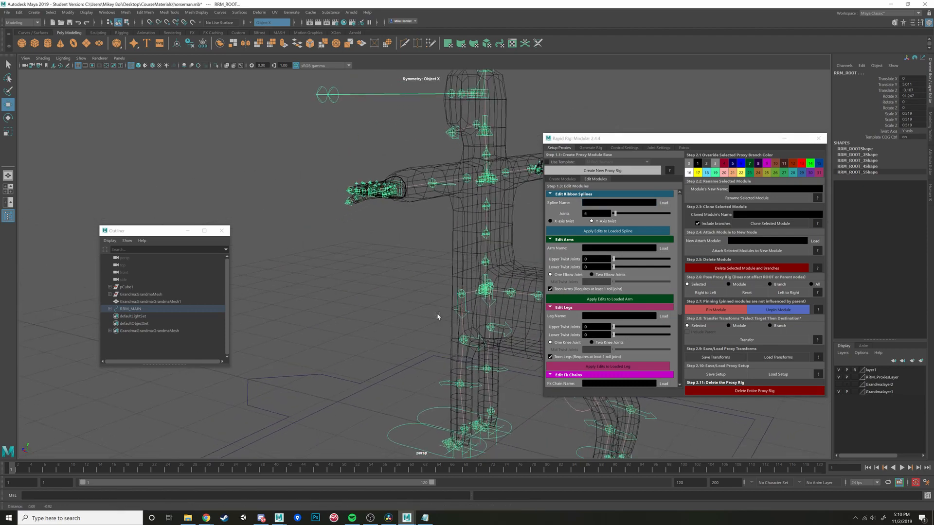
{"action": "middle_click_drag", "start_coordinate": [437, 316], "coordinate": [386, 261], "text": "alt"}
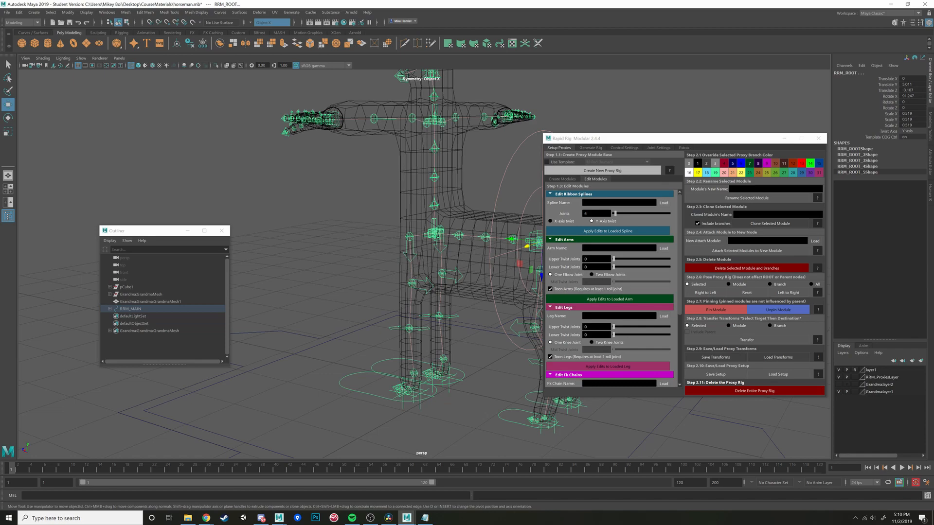
{"action": "left_click_drag", "start_coordinate": [469, 316], "coordinate": [353, 312], "text": "alt"}
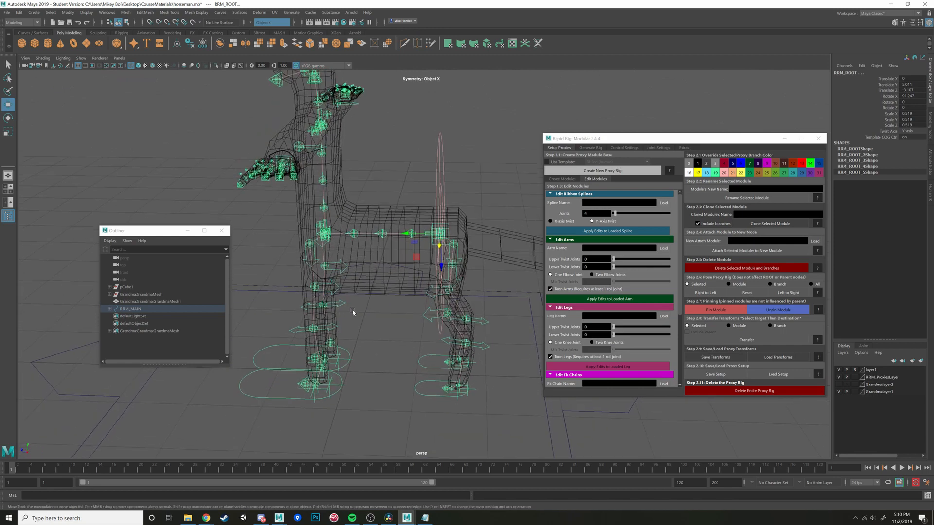
- Open the rig generation options and select the proxy rig's main control
{"action": "left_click", "coordinate": [595, 148]}
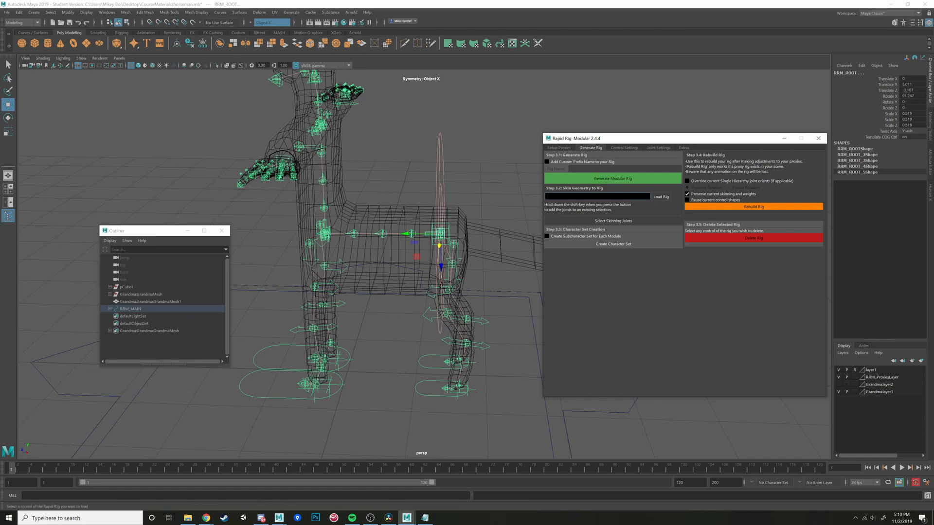
{"action": "left_click", "coordinate": [509, 318]}
{"action": "scroll", "coordinate": [511, 322], "scroll_direction": "down", "scroll_amount": 6}
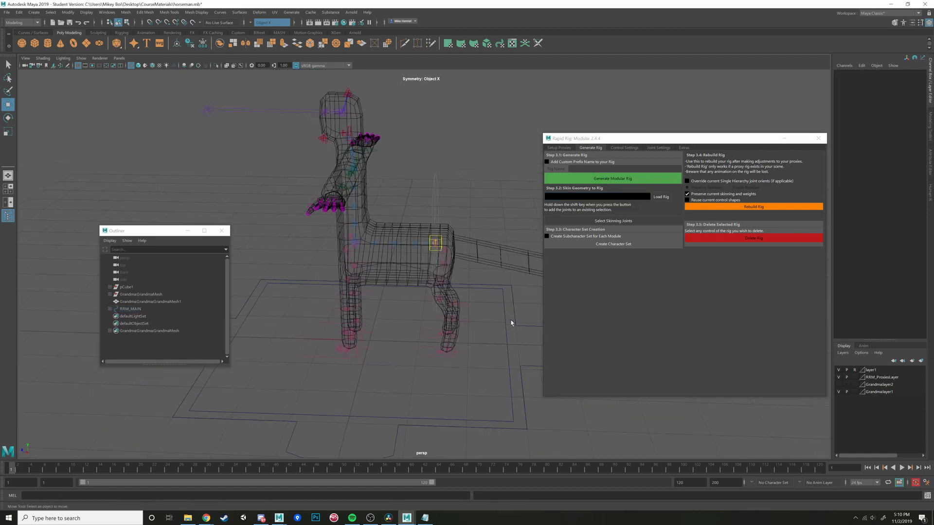
{"action": "left_click", "coordinate": [493, 303]}
{"action": "scroll", "coordinate": [482, 302], "scroll_direction": "up", "scroll_amount": 5}
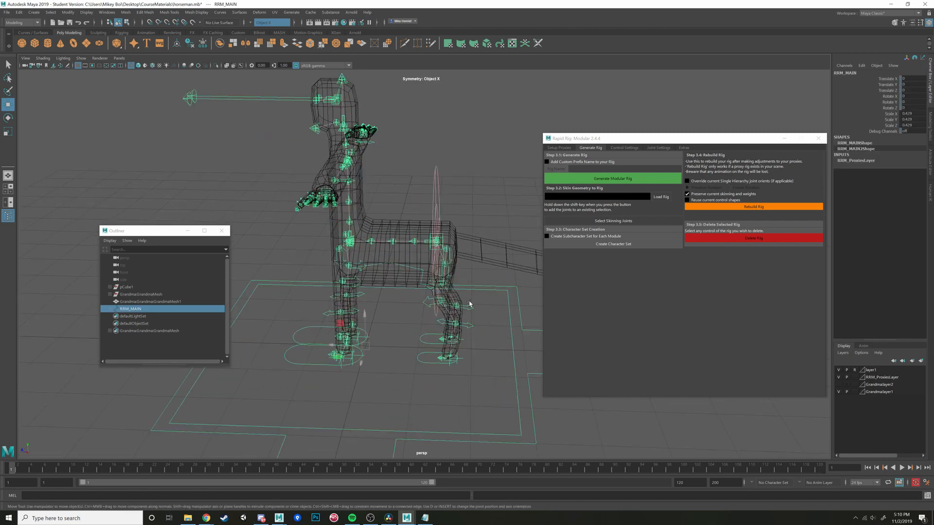
{"action": "left_click", "coordinate": [601, 180]}
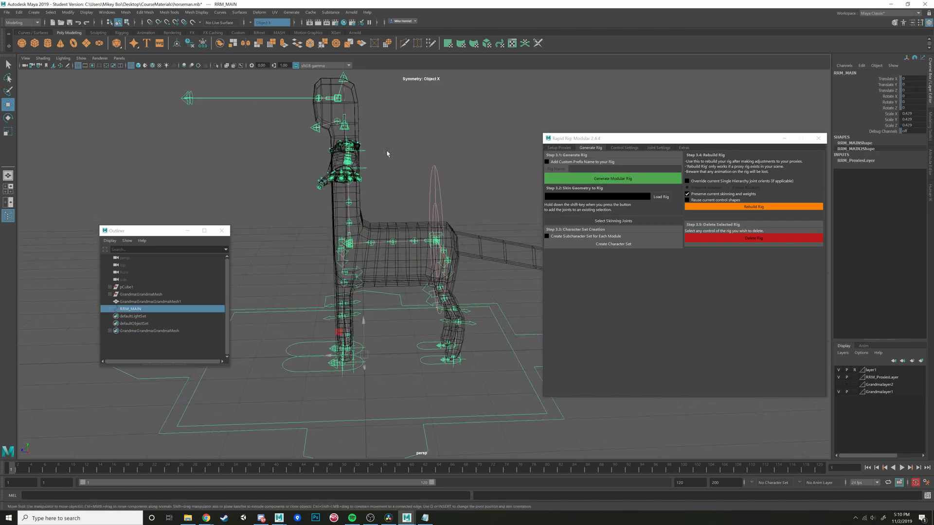
- Save the scene under the new name horsemanRig.mb in the FinalProject scenes folder
{"action": "left_click", "coordinate": [7, 12]}
{"action": "left_click", "coordinate": [36, 50]}
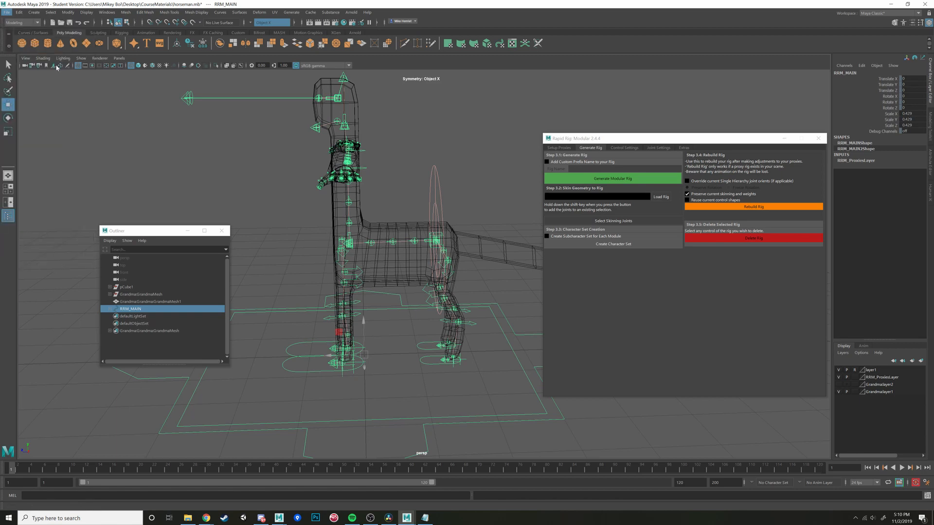
{"action": "left_click", "coordinate": [417, 347]}
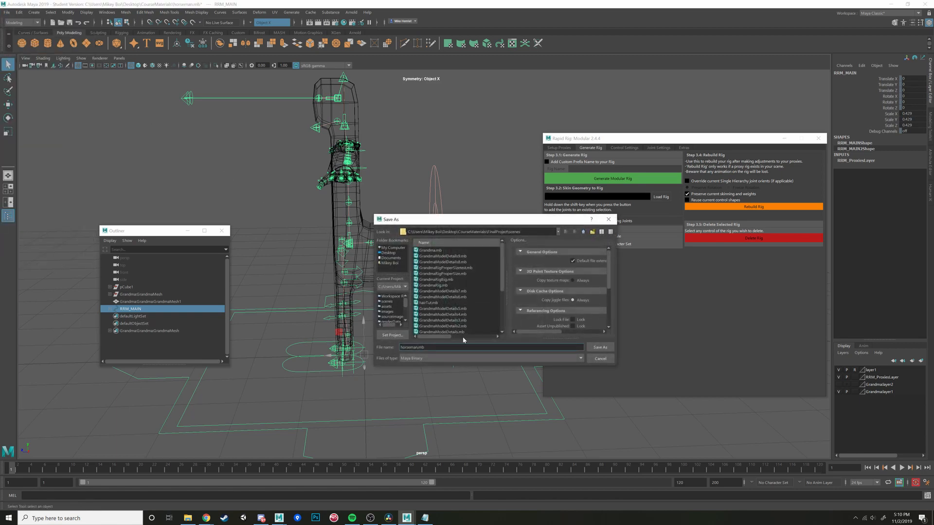
{"action": "type", "text": "4"}
{"action": "left_click", "coordinate": [600, 347]}
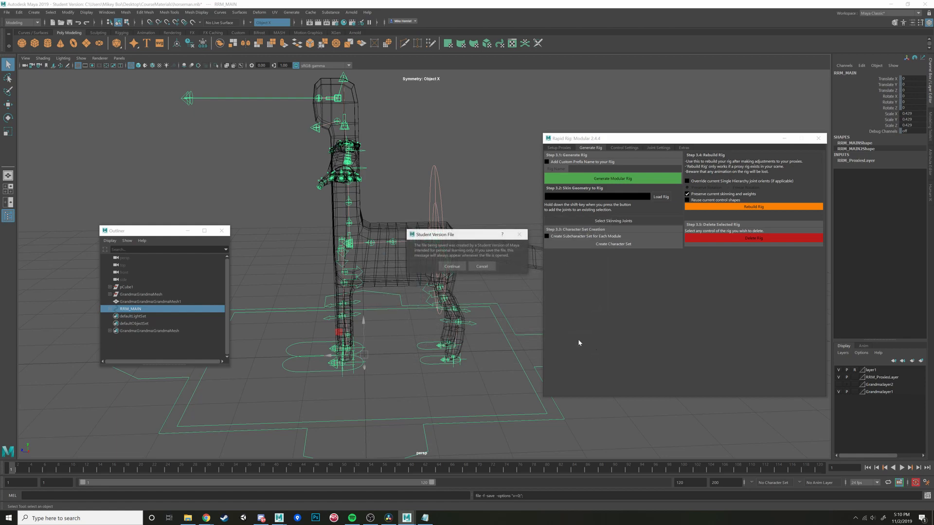
{"action": "left_click", "coordinate": [452, 266]}
{"action": "key", "text": "w"}
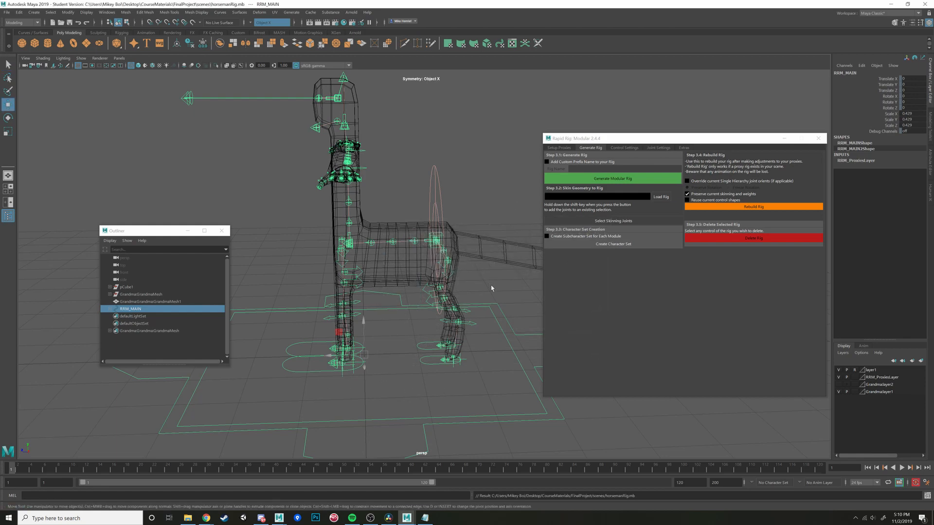
- Generate the modular rig from the fitted proxy
{"action": "left_click", "coordinate": [610, 179]}
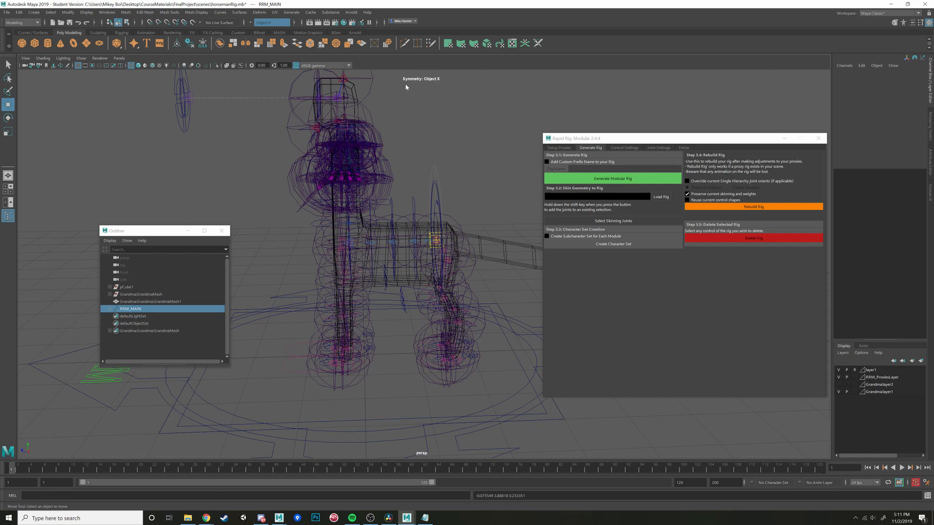
{"action": "left_click", "coordinate": [612, 178]}
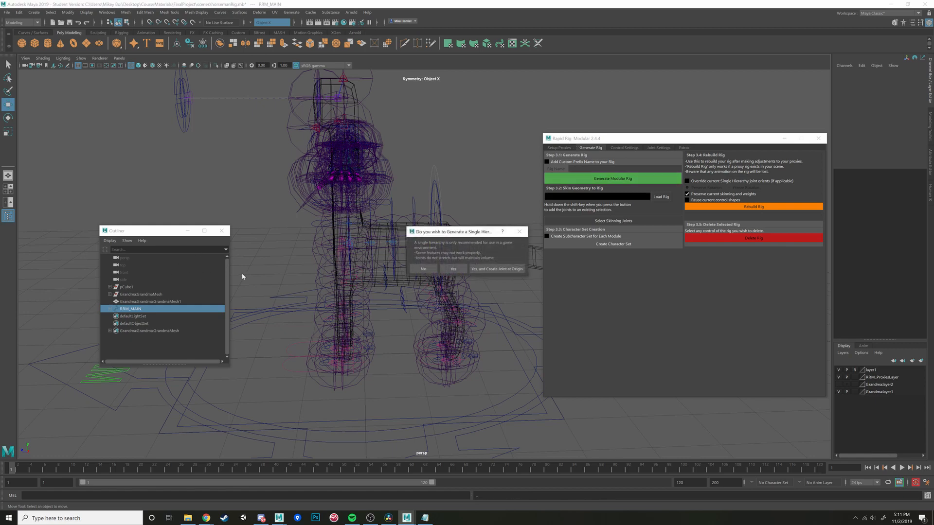
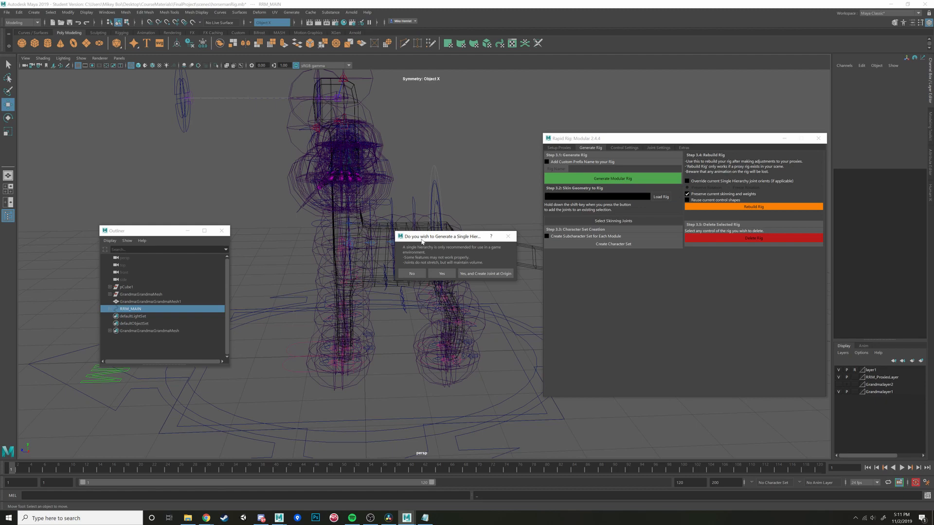
- Decline the single hierarchy option to generate the control rig, and inspect the rig around the horseman in shaded display
{"action": "left_click", "coordinate": [411, 275]}
{"action": "left_click", "coordinate": [412, 274]}
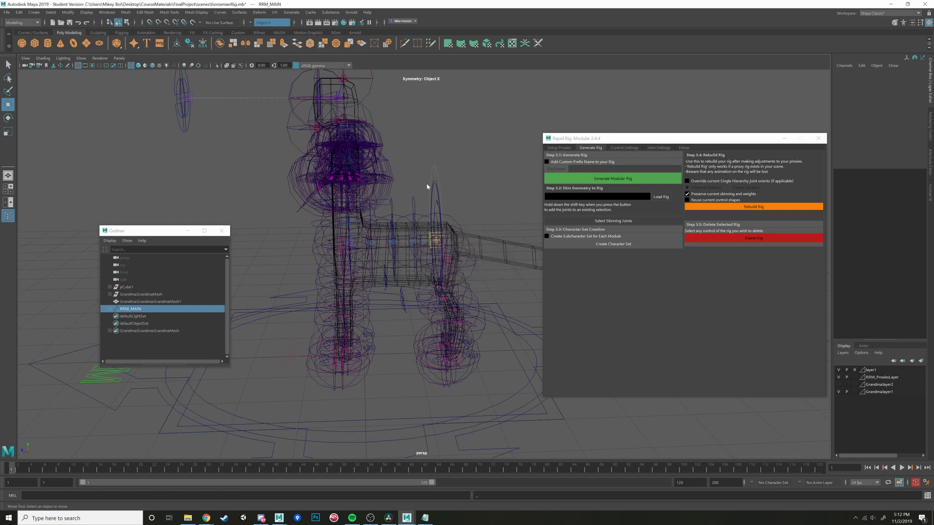
{"action": "scroll", "coordinate": [393, 284], "scroll_direction": "down", "scroll_amount": 6}
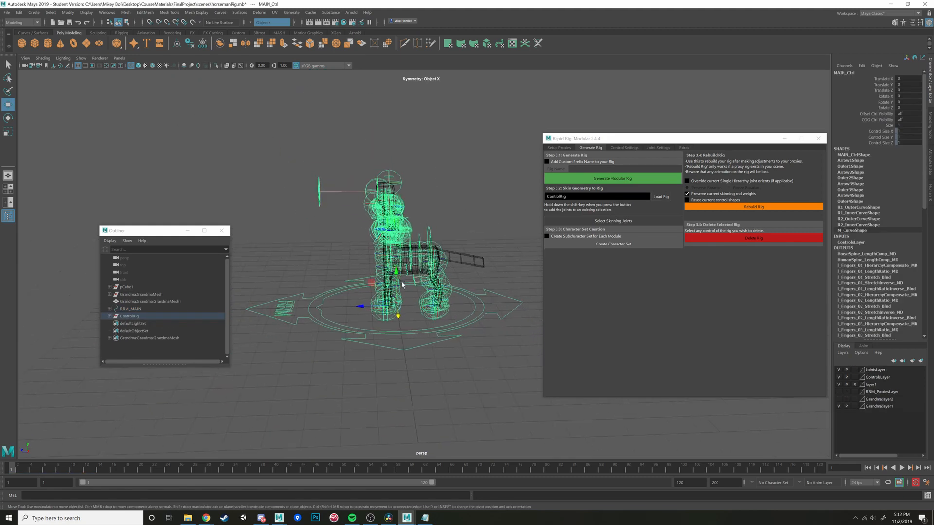
{"action": "left_click_drag", "start_coordinate": [444, 287], "coordinate": [472, 293], "text": "alt"}
{"action": "scroll", "coordinate": [471, 294], "scroll_direction": "up", "scroll_amount": 7}
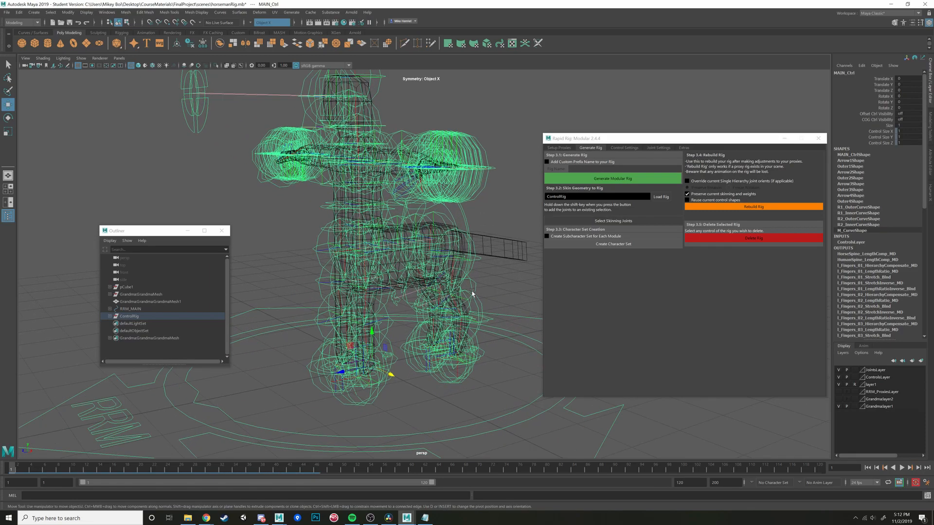
{"action": "scroll", "coordinate": [472, 293], "scroll_direction": "up", "scroll_amount": 5}
{"action": "key", "text": "5"}
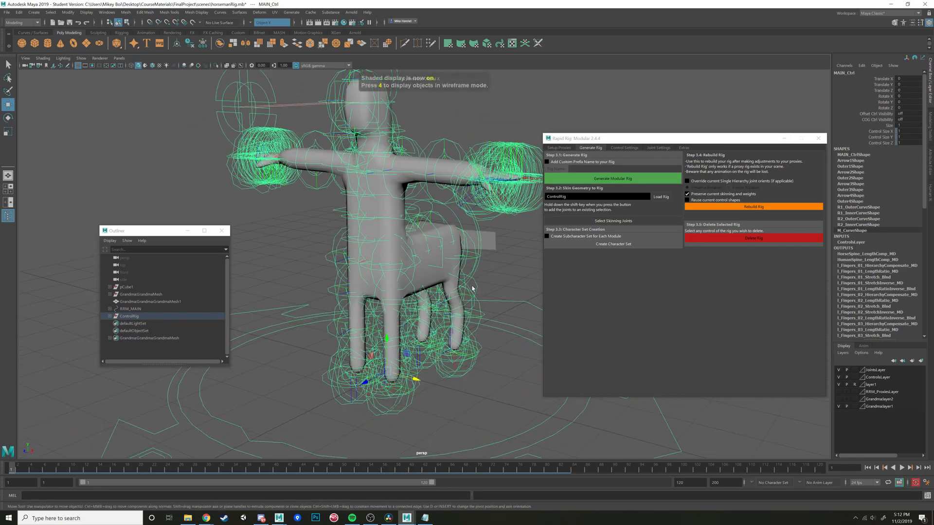
{"action": "left_click_drag", "start_coordinate": [472, 287], "coordinate": [466, 325], "text": "alt"}
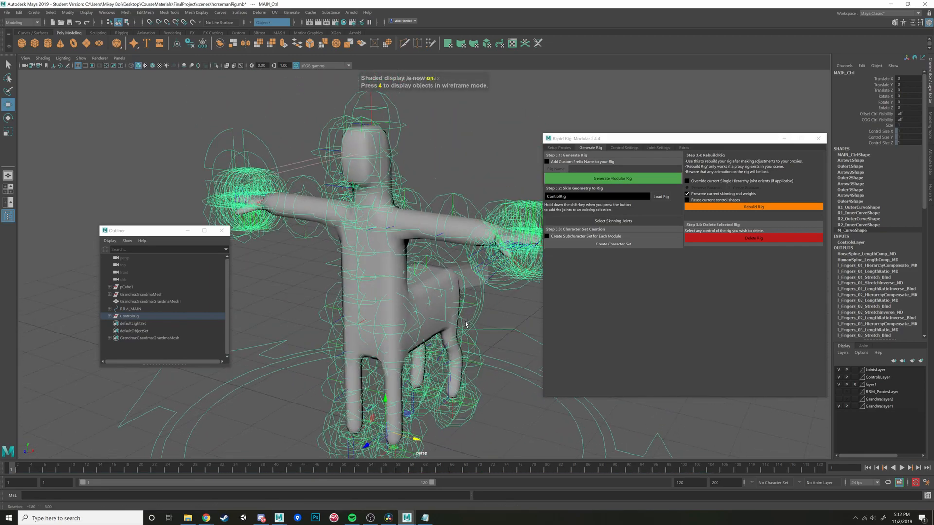
- Select the rig's skinning joints, set their radius to 0.2 and inspect them inside the mesh in wireframe display
{"action": "left_click", "coordinate": [613, 220]}
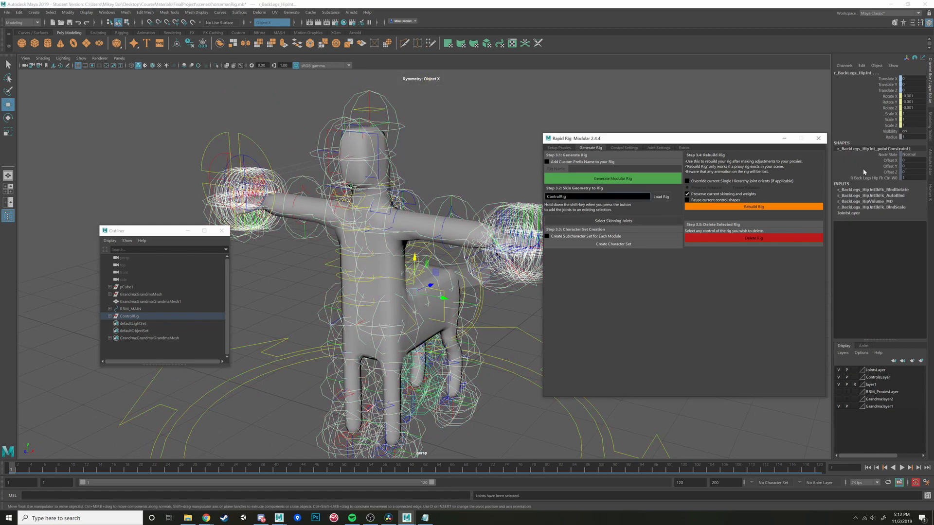
{"action": "left_click", "coordinate": [909, 137]}
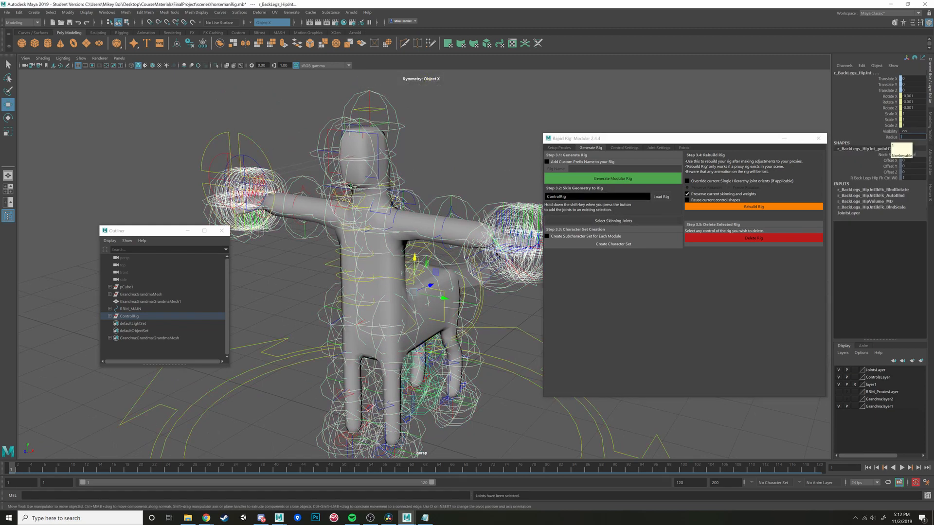
{"action": "type", "text": ".2"}
{"action": "key", "text": "Return"}
{"action": "left_click_drag", "start_coordinate": [469, 237], "coordinate": [439, 224], "text": "alt"}
{"action": "key", "text": "4"}
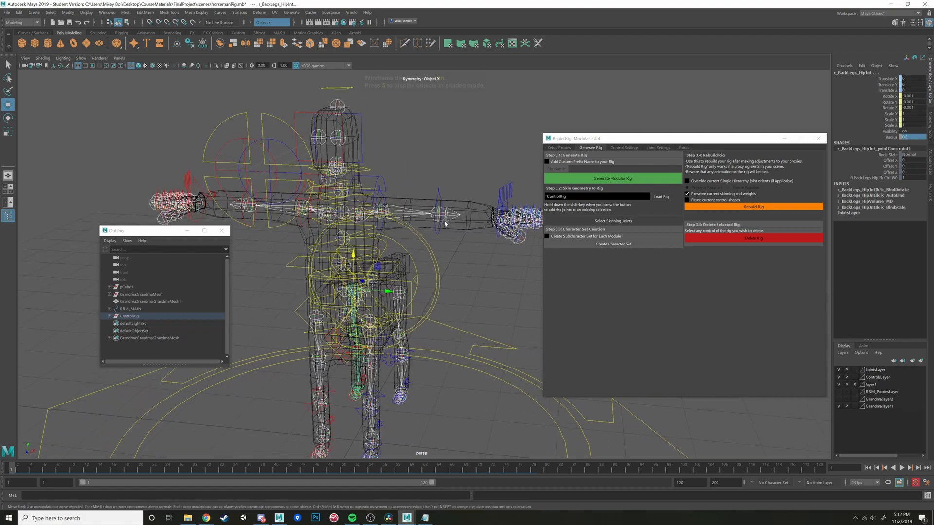
{"action": "left_click_drag", "start_coordinate": [482, 268], "coordinate": [479, 282], "text": "alt"}
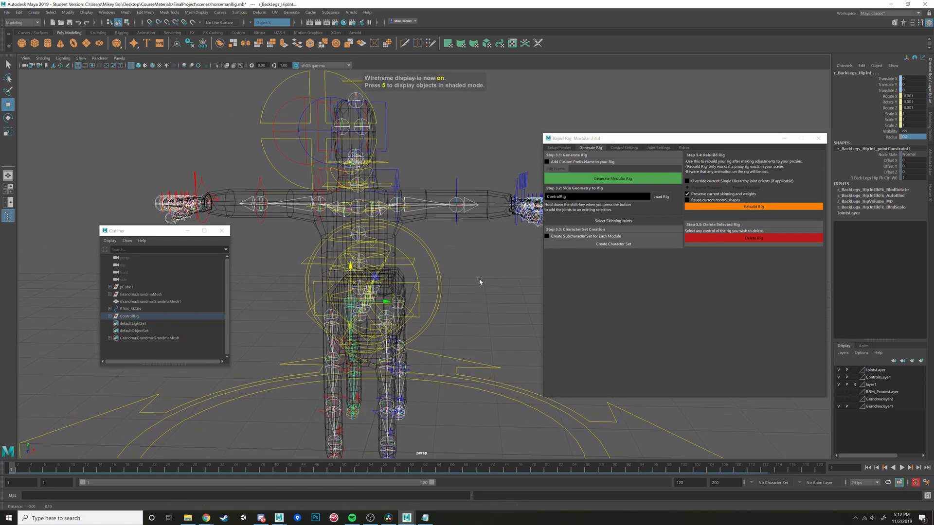
{"action": "scroll", "coordinate": [479, 282], "scroll_direction": "up", "scroll_amount": 3}
{"action": "middle_click_drag", "start_coordinate": [479, 282], "coordinate": [471, 303], "text": "alt"}
{"action": "mouse_move", "coordinate": [471, 304]}
{"action": "left_mouse_down", "text": "alt"}
{"action": "mouse_move", "coordinate": [472, 329]}
{"action": "mouse_move", "coordinate": [469, 305]}
{"action": "left_mouse_up", "text": "alt"}
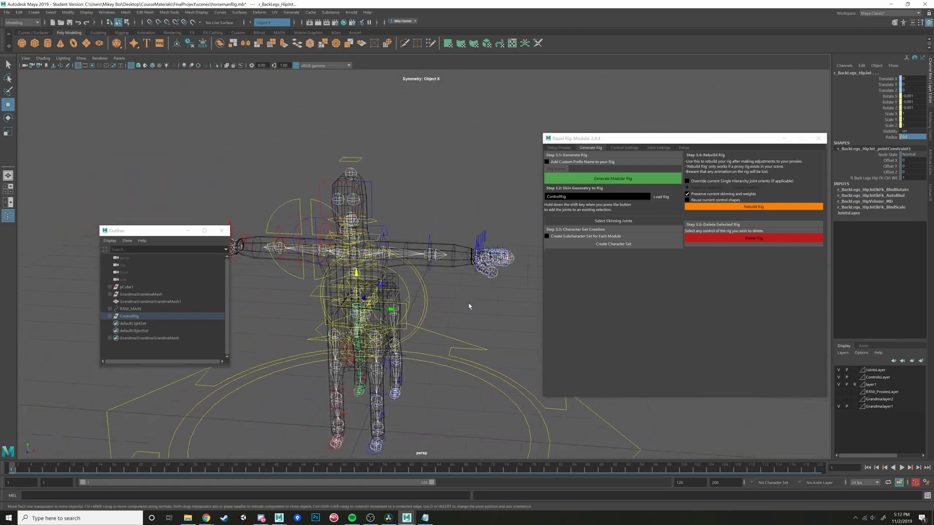
{"action": "scroll", "coordinate": [479, 271], "scroll_direction": "up", "scroll_amount": 2}
- Try rotating the left arm's FK elbow control in shaded display and undo the rotation
{"action": "left_click", "coordinate": [504, 256]}
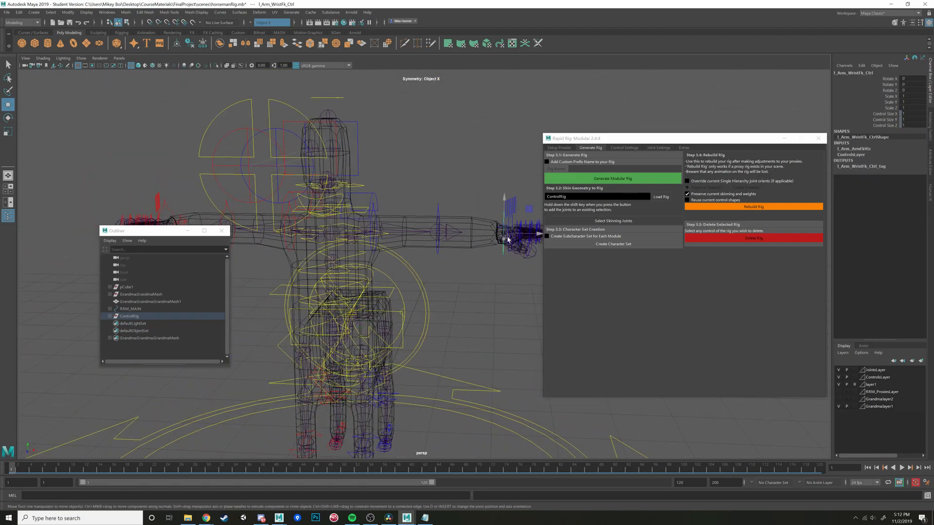
{"action": "mouse_move", "coordinate": [508, 232]}
{"action": "left_mouse_down", "text": "alt"}
{"action": "mouse_move", "coordinate": [445, 248]}
{"action": "mouse_move", "coordinate": [440, 254]}
{"action": "mouse_move", "coordinate": [470, 277]}
{"action": "mouse_move", "coordinate": [462, 250]}
{"action": "mouse_move", "coordinate": [463, 267]}
{"action": "mouse_move", "coordinate": [348, 253]}
{"action": "left_mouse_up", "text": "alt"}
{"action": "left_click", "coordinate": [456, 270]}
{"action": "key", "text": "5"}
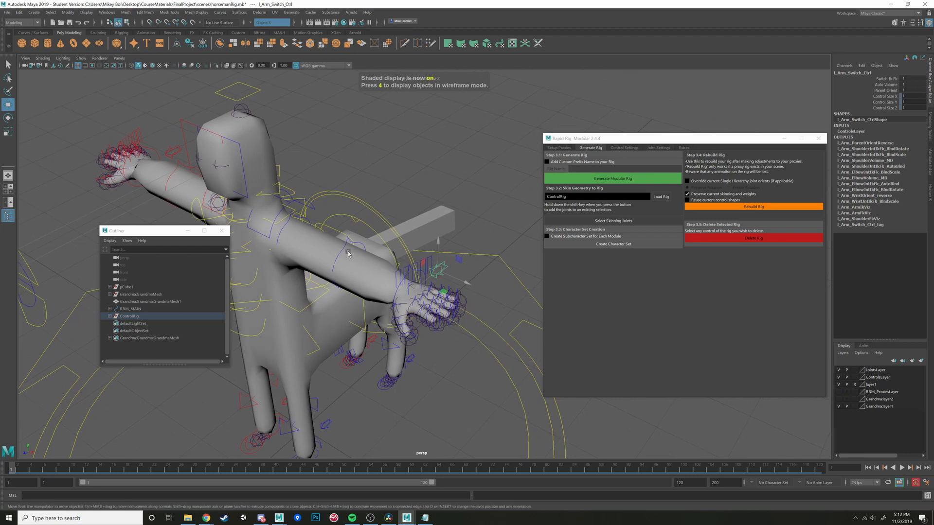
{"action": "left_click", "coordinate": [348, 242]}
{"action": "key", "text": "e"}
{"action": "left_click", "coordinate": [346, 246]}
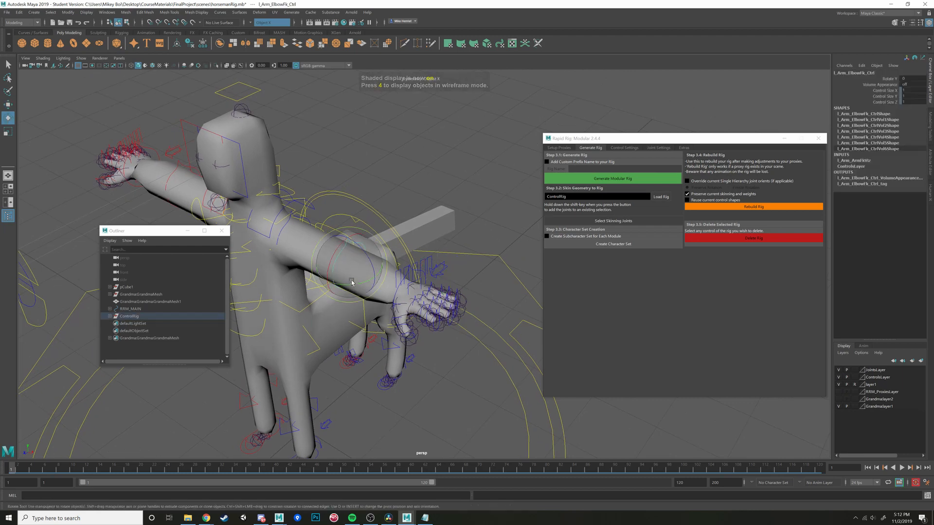
{"action": "left_click_drag", "start_coordinate": [350, 286], "coordinate": [343, 297]}
{"action": "key", "text": "ctrl+z"}
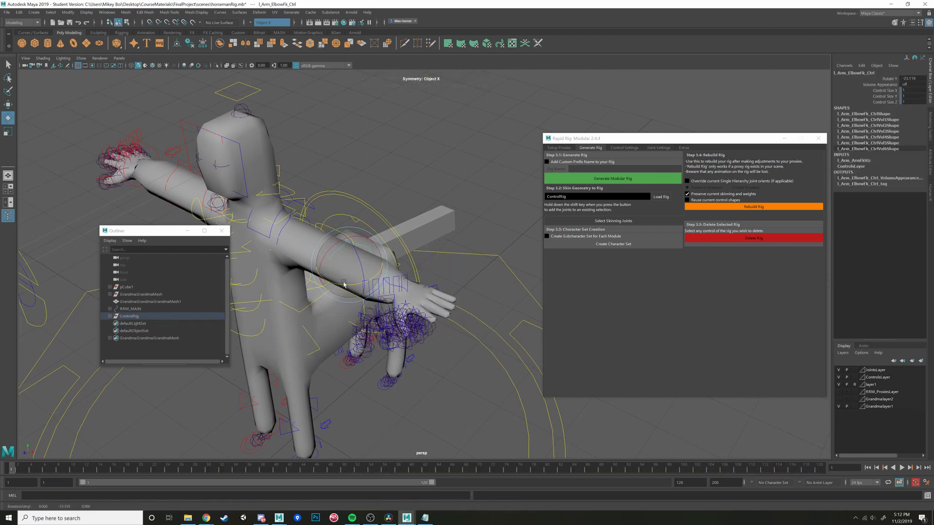
- Set the left arm switch control's Switch Ik Fk value to 0
{"action": "left_click", "coordinate": [458, 267]}
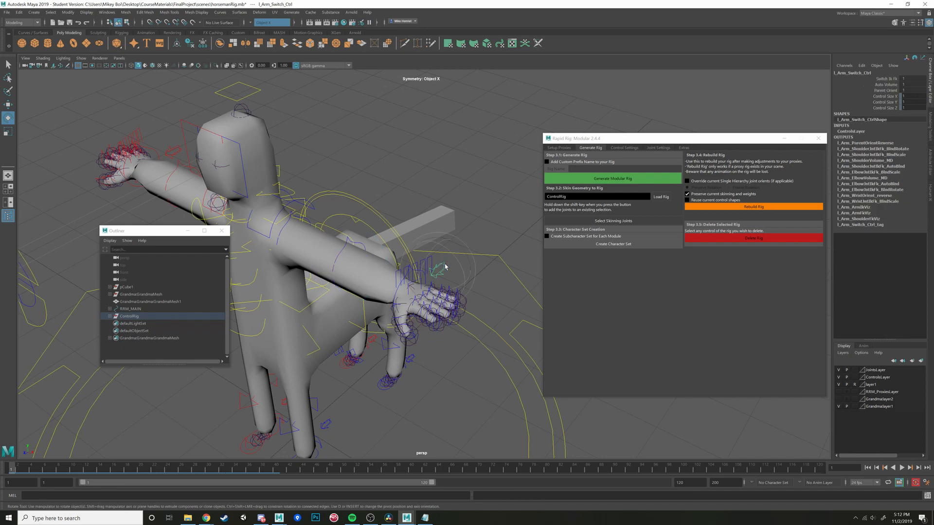
{"action": "double_click", "coordinate": [910, 78]}
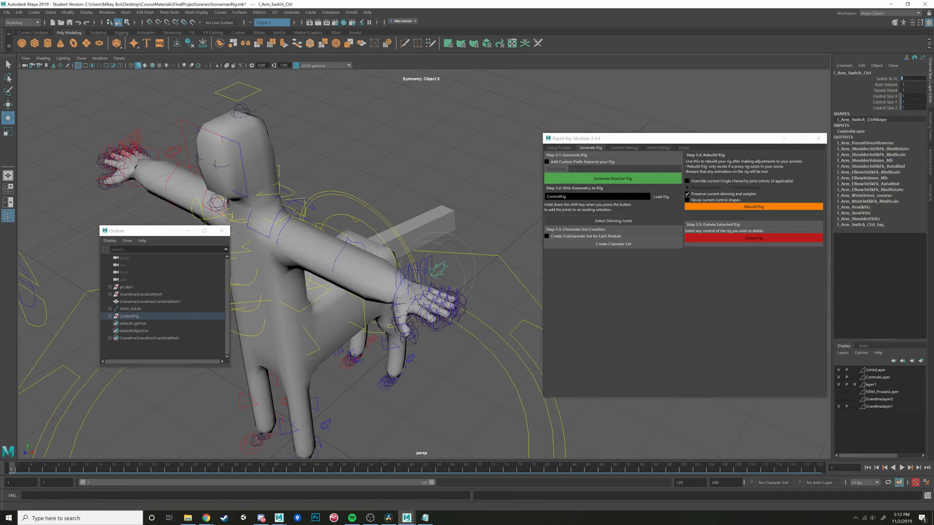
{"action": "key", "text": "Return"}
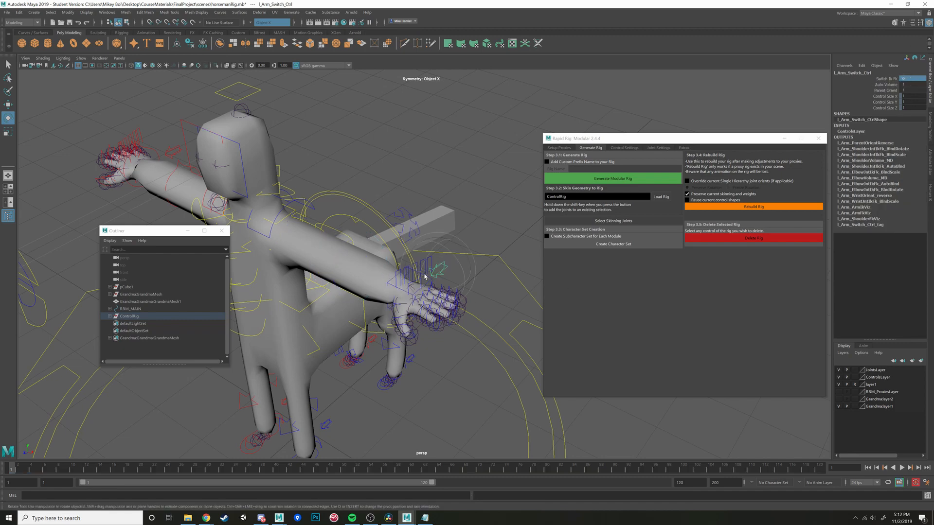
- Try moving the left arm's IK wrist control and undo the move
{"action": "key", "text": "w"}
{"action": "left_click", "coordinate": [389, 284]}
{"action": "left_click_drag", "start_coordinate": [390, 285], "coordinate": [440, 300], "text": "alt"}
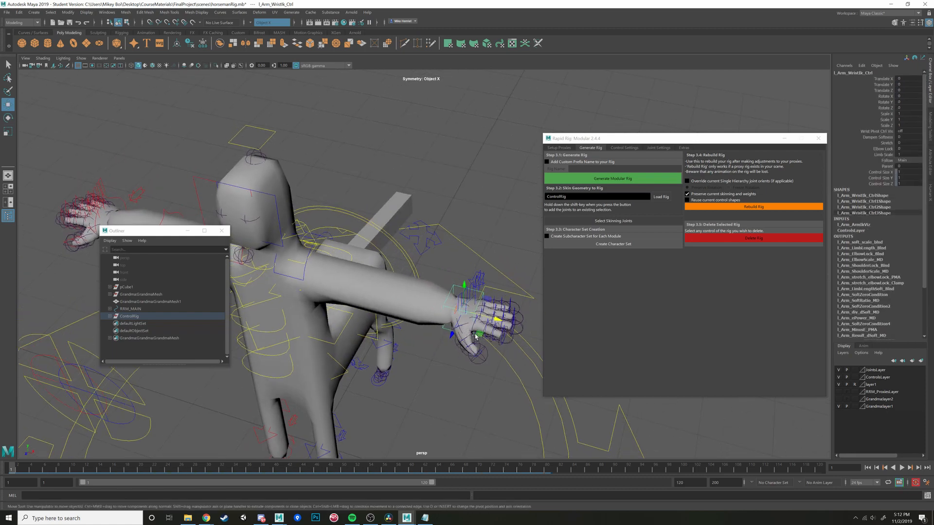
{"action": "left_click_drag", "start_coordinate": [474, 333], "coordinate": [463, 301]}
{"action": "key", "text": "ctrl+z"}
- Try moving the left front leg's IK foot control to check the leg bend in wireframe display, undoing each move
{"action": "middle_click_drag", "start_coordinate": [467, 366], "coordinate": [469, 207], "text": "alt"}
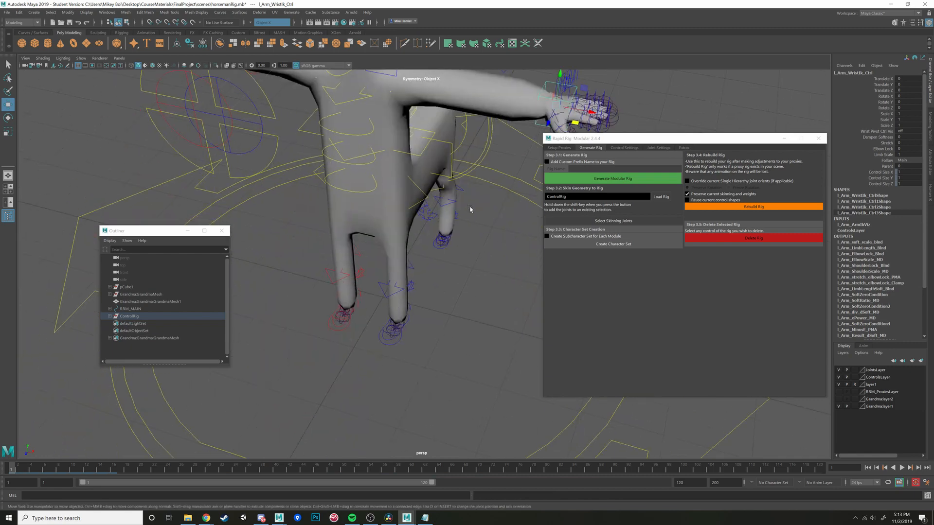
{"action": "left_click_drag", "start_coordinate": [470, 335], "coordinate": [366, 381], "text": "alt"}
{"action": "left_click", "coordinate": [372, 383]}
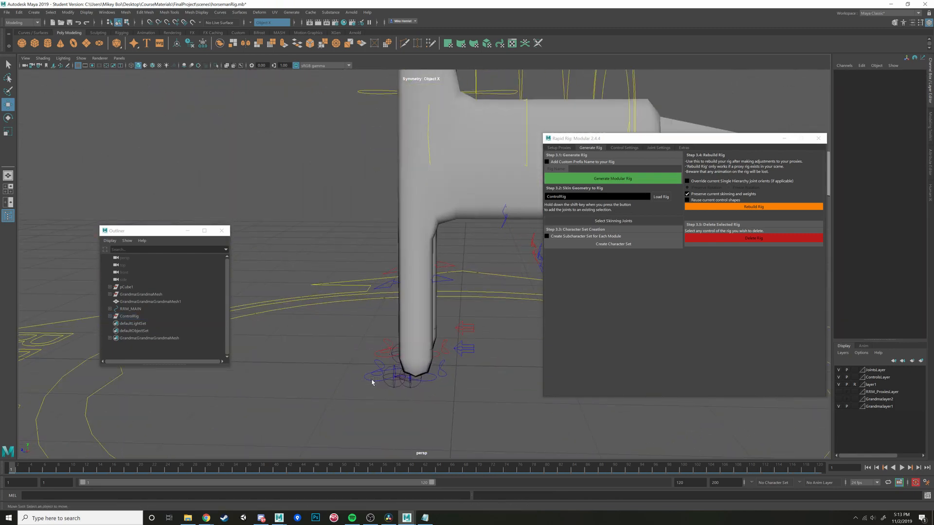
{"action": "left_click", "coordinate": [373, 383]}
{"action": "left_click_drag", "start_coordinate": [392, 348], "coordinate": [402, 300]}
{"action": "key", "text": "4"}
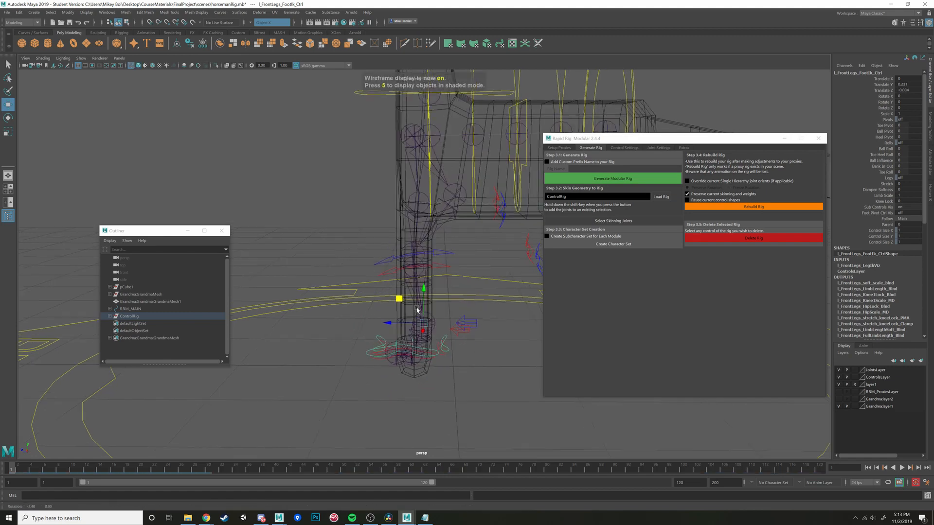
{"action": "key", "text": "ctrl+z"}
{"action": "left_click_drag", "start_coordinate": [392, 331], "coordinate": [342, 319]}
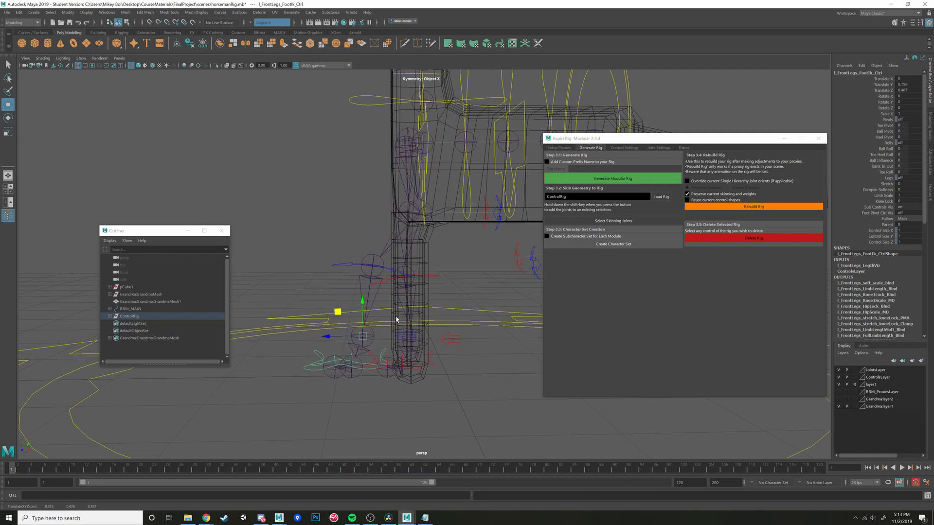
{"action": "key", "text": "ctrl+z"}
- Try moving the left back leg's IK foot control and undo the move
{"action": "scroll", "coordinate": [502, 332], "scroll_direction": "down", "scroll_amount": 2}
{"action": "middle_click_drag", "start_coordinate": [502, 331], "coordinate": [337, 331], "text": "alt"}
{"action": "mouse_move", "coordinate": [373, 321]}
{"action": "left_mouse_down", "text": "alt"}
{"action": "mouse_move", "coordinate": [412, 341]}
{"action": "mouse_move", "coordinate": [376, 299]}
{"action": "mouse_move", "coordinate": [408, 254]}
{"action": "mouse_move", "coordinate": [439, 260]}
{"action": "mouse_move", "coordinate": [372, 298]}
{"action": "mouse_move", "coordinate": [308, 273]}
{"action": "mouse_move", "coordinate": [366, 252]}
{"action": "mouse_move", "coordinate": [397, 294]}
{"action": "mouse_move", "coordinate": [381, 306]}
{"action": "left_mouse_up", "text": "alt"}
{"action": "left_click", "coordinate": [399, 350]}
{"action": "key", "text": "ctrl+z"}
{"action": "scroll", "coordinate": [491, 263], "scroll_direction": "down", "scroll_amount": 2}
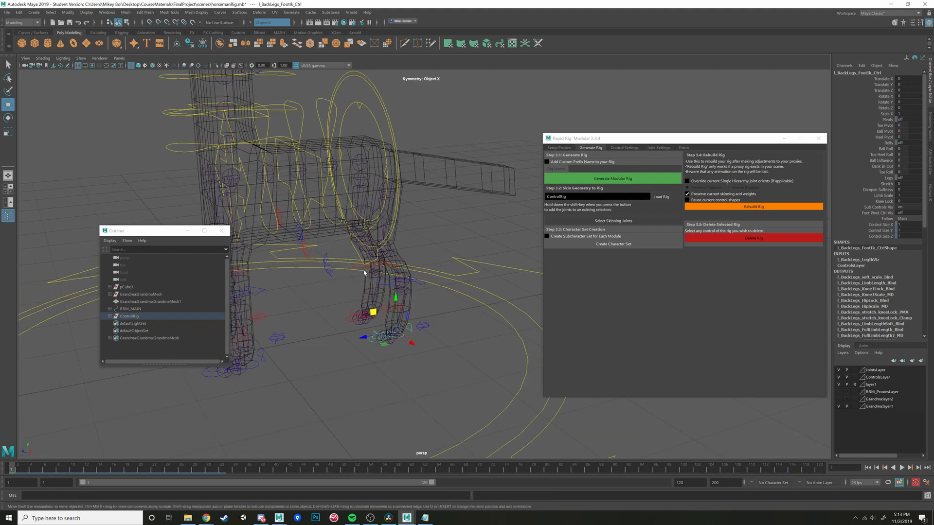
- Select all skinning joints of the control rig again and check their placement throughout the body
{"action": "middle_click_drag", "start_coordinate": [491, 263], "coordinate": [581, 263], "text": "alt"}
{"action": "left_click", "coordinate": [641, 223]}
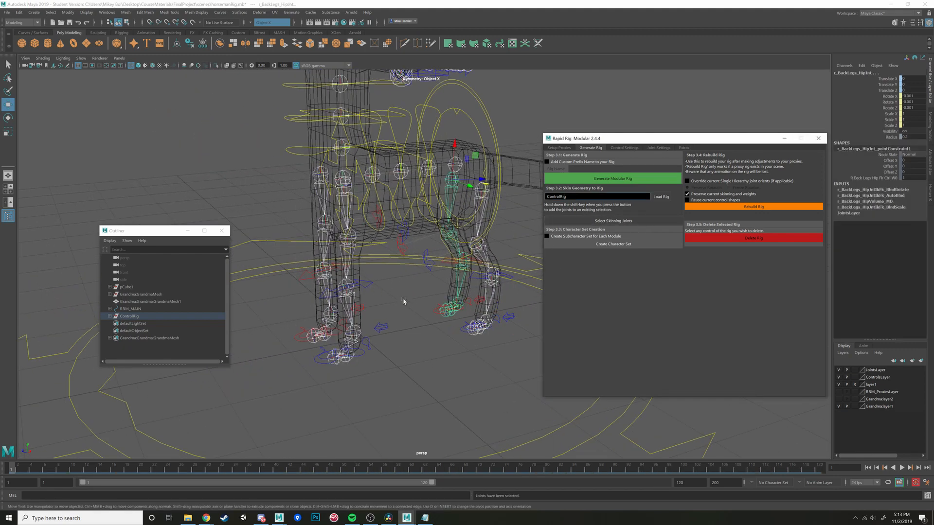
{"action": "middle_click_drag", "start_coordinate": [404, 302], "coordinate": [382, 357], "text": "alt"}
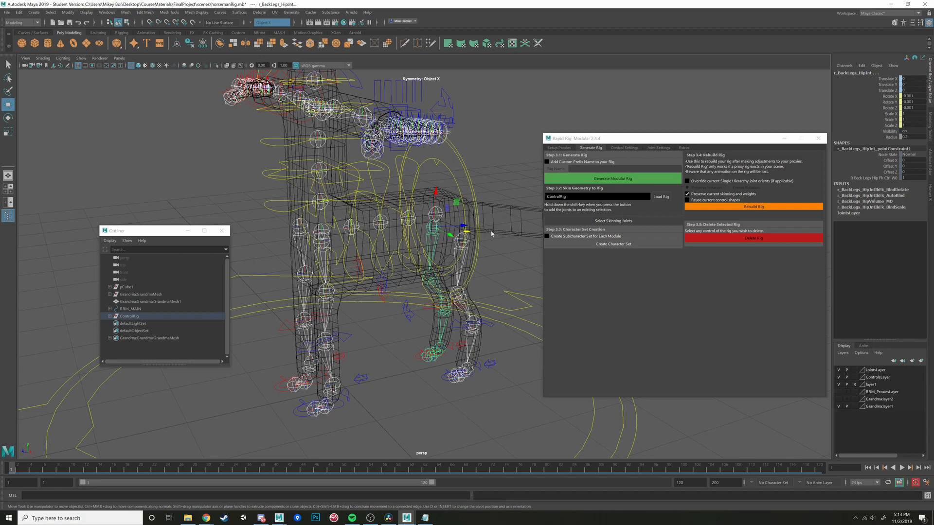
{"action": "left_click_drag", "start_coordinate": [491, 233], "coordinate": [478, 253], "text": "alt"}
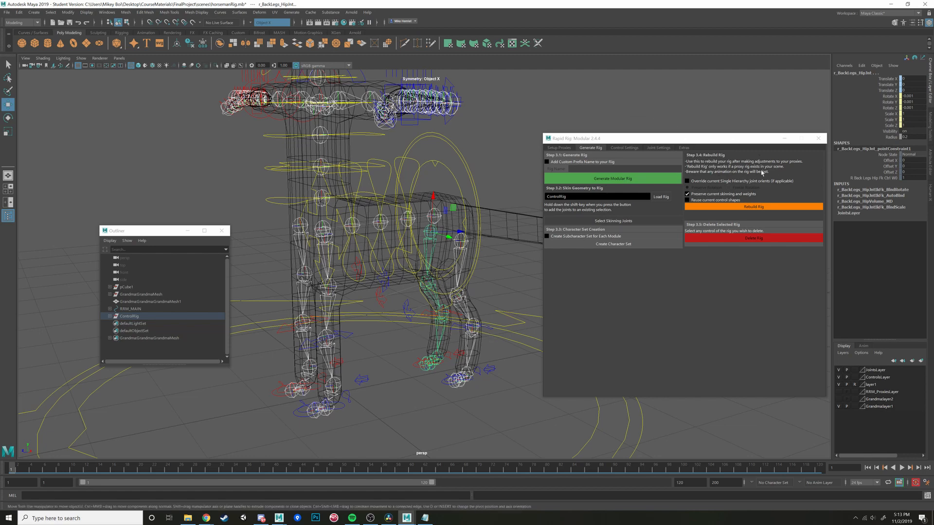
{"action": "left_click", "coordinate": [771, 209]}
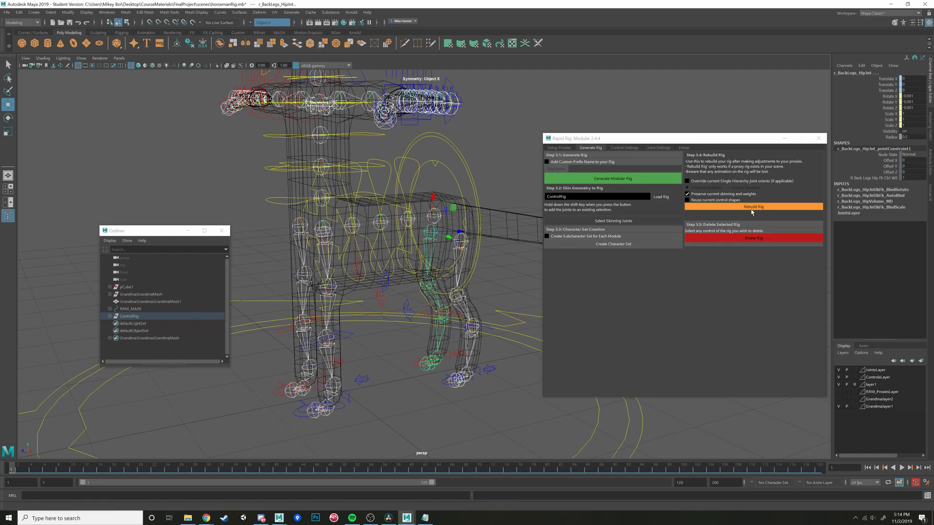
{"action": "left_click_drag", "start_coordinate": [432, 206], "coordinate": [433, 251], "text": "alt"}
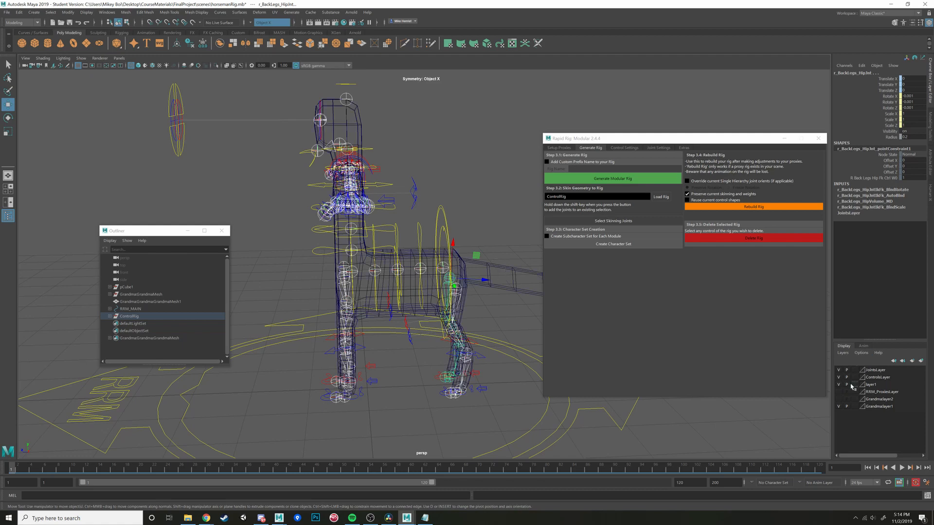
- Add the horseman mesh to the selected joints and bind its skin to the joint hierarchy with the Geodesic Voxel method
{"action": "left_click", "coordinate": [496, 267]}
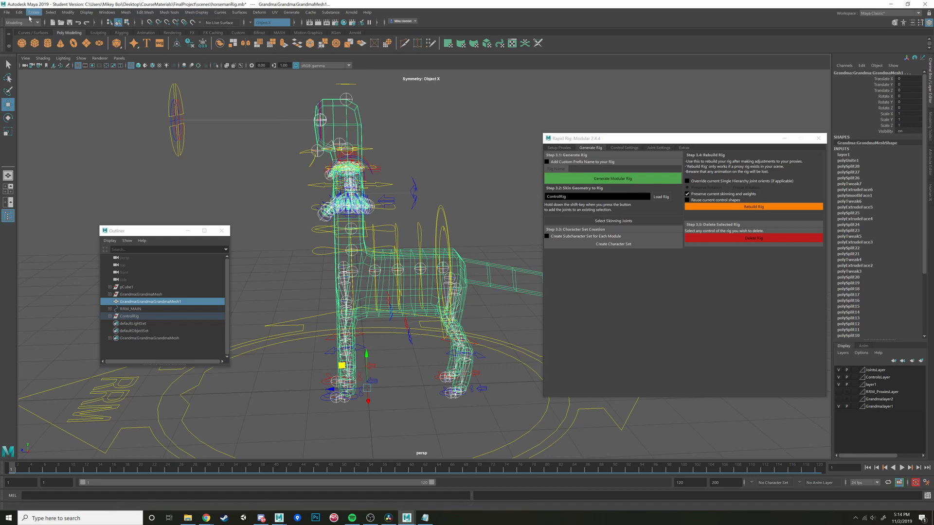
{"action": "left_click", "coordinate": [27, 22]}
{"action": "left_click", "coordinate": [20, 35]}
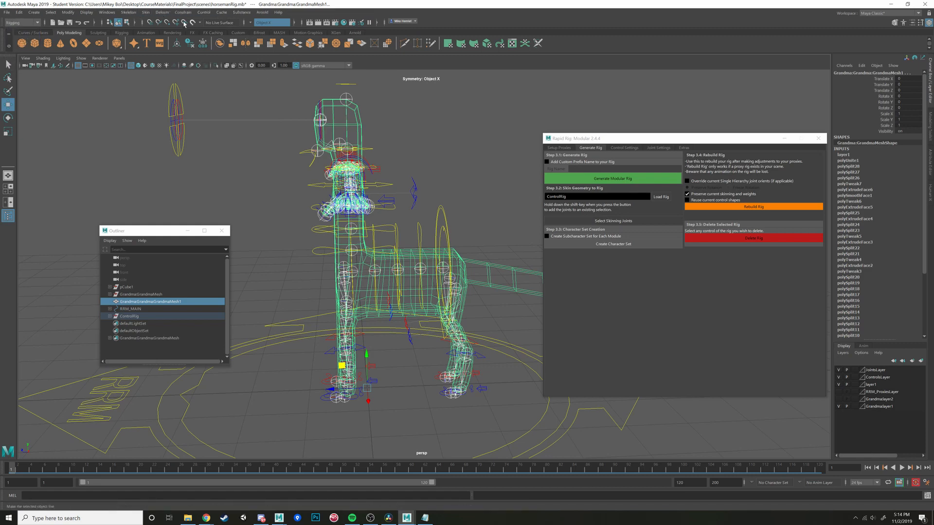
{"action": "left_click", "coordinate": [146, 12]}
{"action": "left_click", "coordinate": [229, 31]}
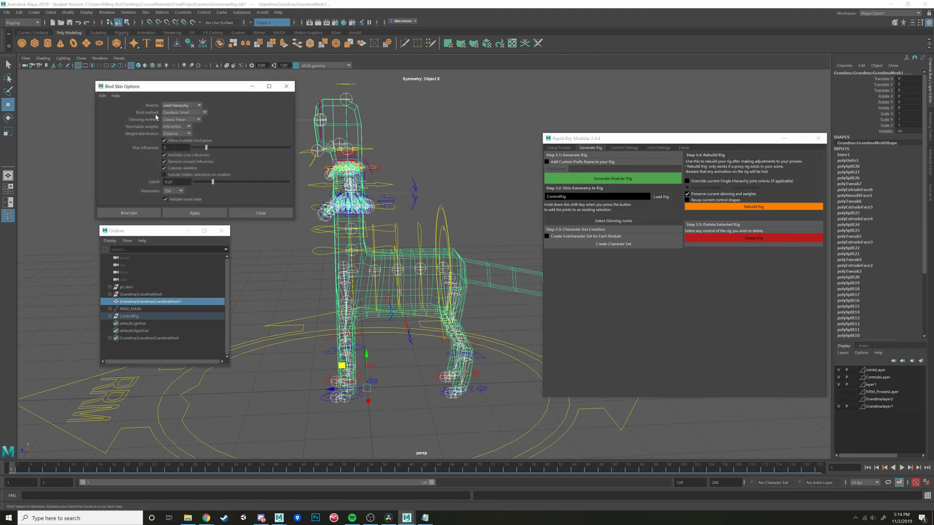
{"action": "left_click", "coordinate": [136, 214]}
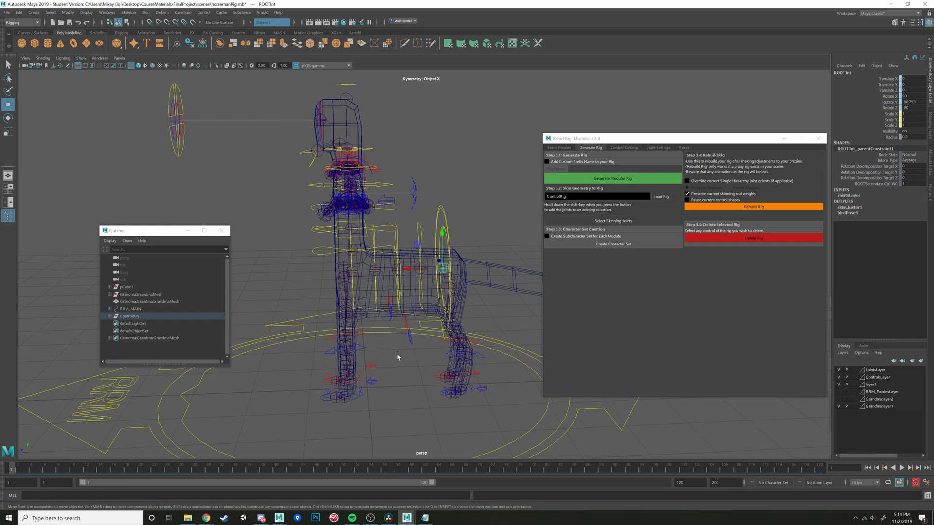
- Try lifting the left front leg's IK foot control in shaded display to test how the bound mesh deforms
{"action": "mouse_move", "coordinate": [399, 378]}
{"action": "left_mouse_down", "text": "alt"}
{"action": "mouse_move", "coordinate": [416, 374]}
{"action": "mouse_move", "coordinate": [449, 302]}
{"action": "left_mouse_up", "text": "alt"}
{"action": "key", "text": "5"}
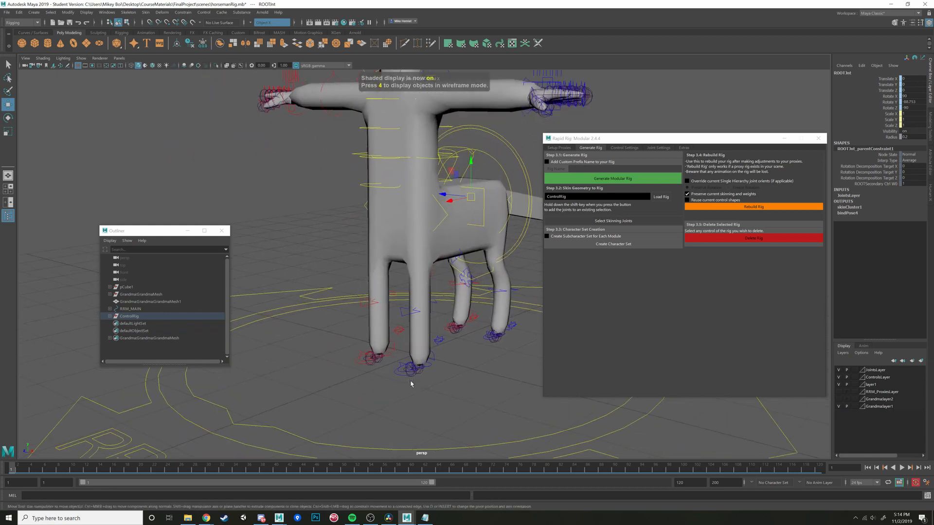
{"action": "left_click_drag", "start_coordinate": [411, 384], "coordinate": [428, 374], "text": "alt"}
{"action": "left_click", "coordinate": [369, 376]}
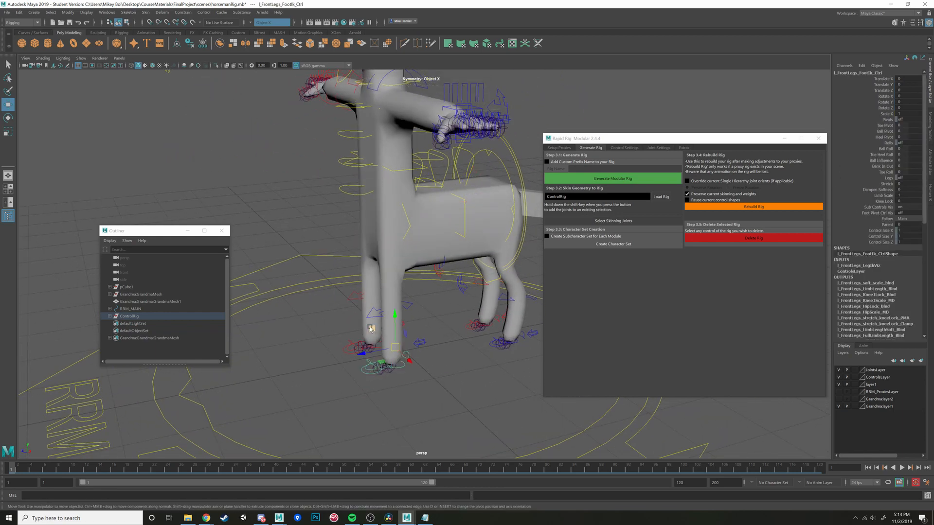
{"action": "left_click_drag", "start_coordinate": [371, 374], "coordinate": [370, 329]}
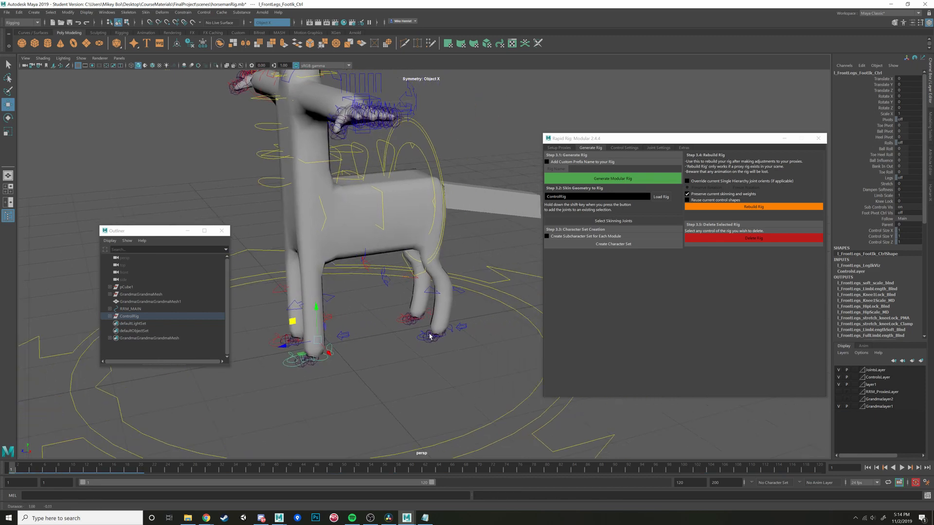
{"action": "left_click_drag", "start_coordinate": [430, 335], "coordinate": [495, 273], "text": "alt"}
- Select the horseman mesh and review the proxy setup's editing options for splines, arms, legs, FK chains, head and look-ats
{"action": "left_click", "coordinate": [455, 254]}
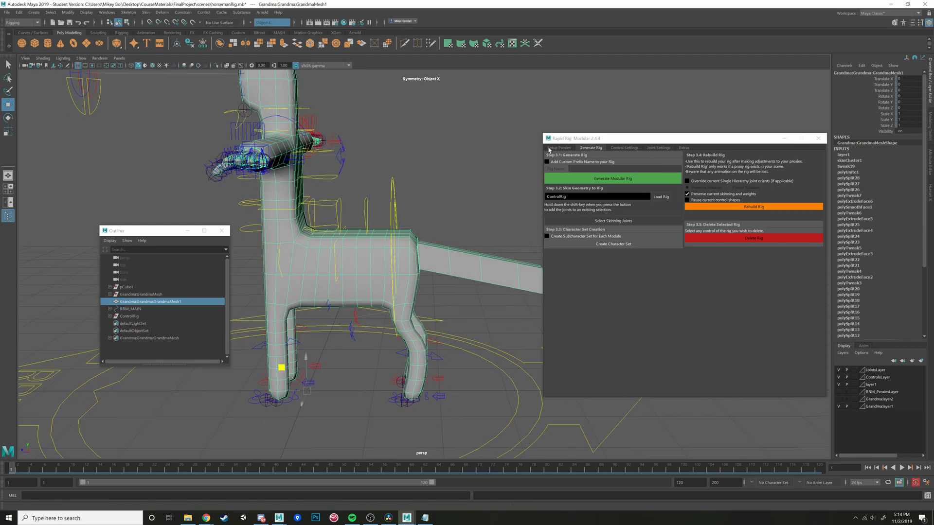
{"action": "left_click", "coordinate": [559, 148]}
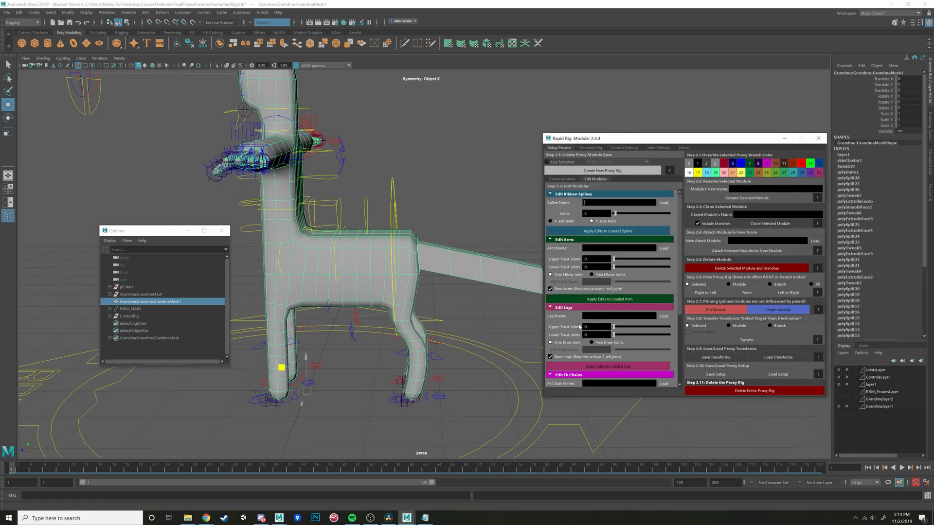
{"action": "scroll", "coordinate": [582, 288], "scroll_direction": "down", "scroll_amount": 1}
{"action": "scroll", "coordinate": [582, 288], "scroll_direction": "down", "scroll_amount": 3}
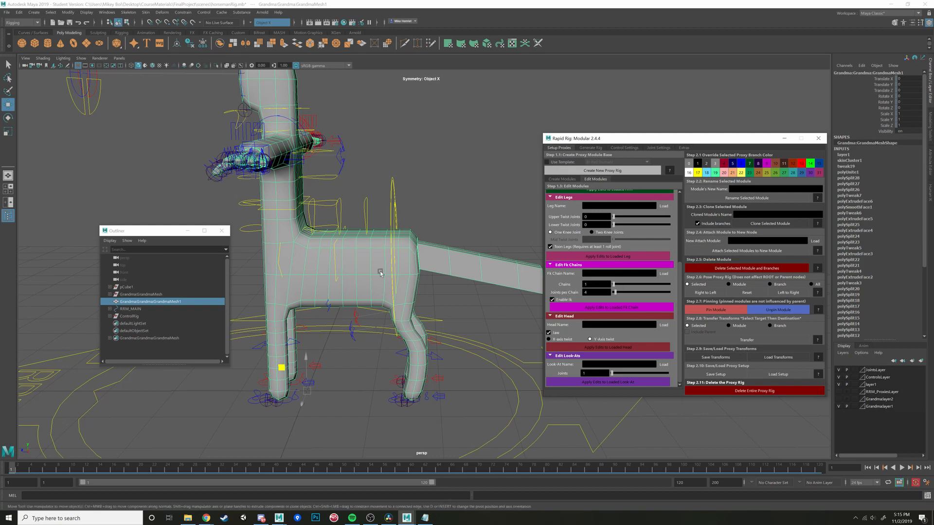
- Examine the bound mesh around the legs, torso, outstretched arm and left hand from several angles
{"action": "left_click_drag", "start_coordinate": [381, 273], "coordinate": [379, 346], "text": "alt"}
{"action": "middle_click_drag", "start_coordinate": [379, 346], "coordinate": [388, 280], "text": "alt"}
{"action": "scroll", "coordinate": [387, 280], "scroll_direction": "up", "scroll_amount": 3}
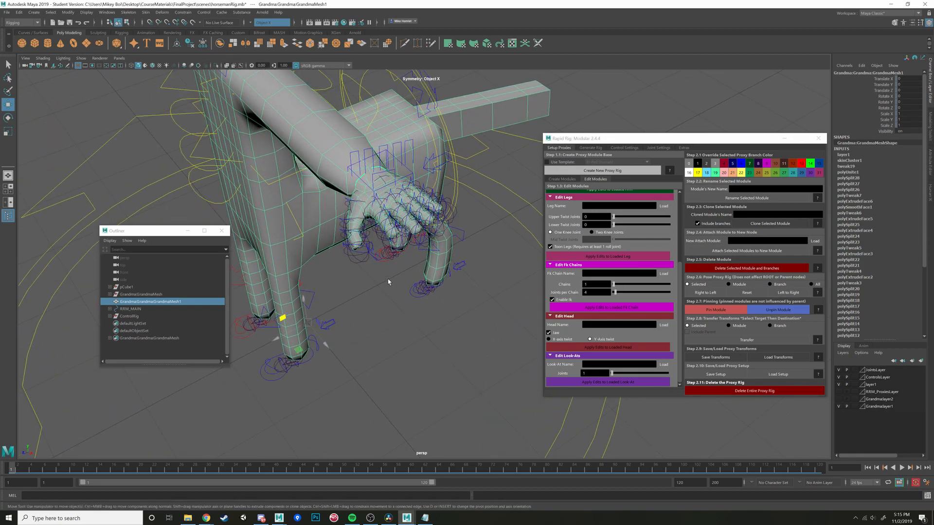
{"action": "left_click_drag", "start_coordinate": [388, 280], "coordinate": [459, 287], "text": "alt"}
{"action": "middle_click_drag", "start_coordinate": [459, 287], "coordinate": [363, 297], "text": "alt"}
{"action": "scroll", "coordinate": [363, 297], "scroll_direction": "up", "scroll_amount": 4}
{"action": "left_click_drag", "start_coordinate": [363, 297], "coordinate": [396, 277], "text": "alt"}
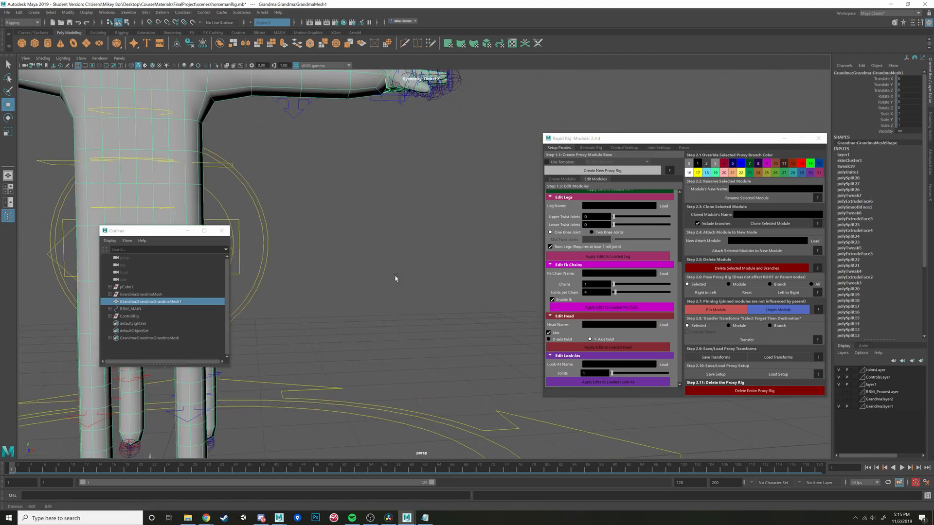
{"action": "middle_click_drag", "start_coordinate": [396, 277], "coordinate": [404, 388], "text": "alt"}
{"action": "scroll", "coordinate": [404, 387], "scroll_direction": "up", "scroll_amount": 2}
{"action": "left_click_drag", "start_coordinate": [404, 387], "coordinate": [379, 261], "text": "alt"}
{"action": "middle_click_drag", "start_coordinate": [380, 261], "coordinate": [388, 261], "text": "alt"}
{"action": "left_click_drag", "start_coordinate": [387, 260], "coordinate": [416, 247], "text": "alt"}
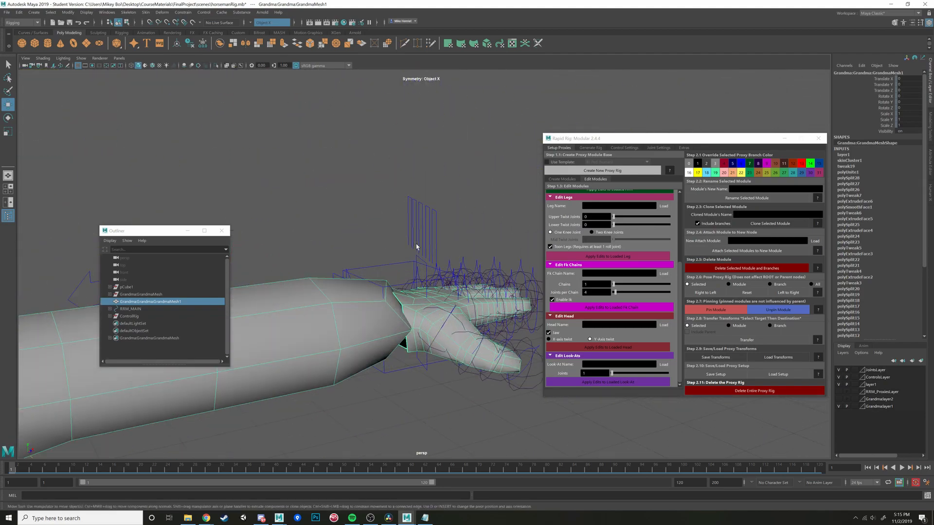
- Try curling all the left hand's fingers with the Curl attribute of the finger controls and undo the curl
{"action": "left_click_drag", "start_coordinate": [400, 199], "coordinate": [456, 195]}
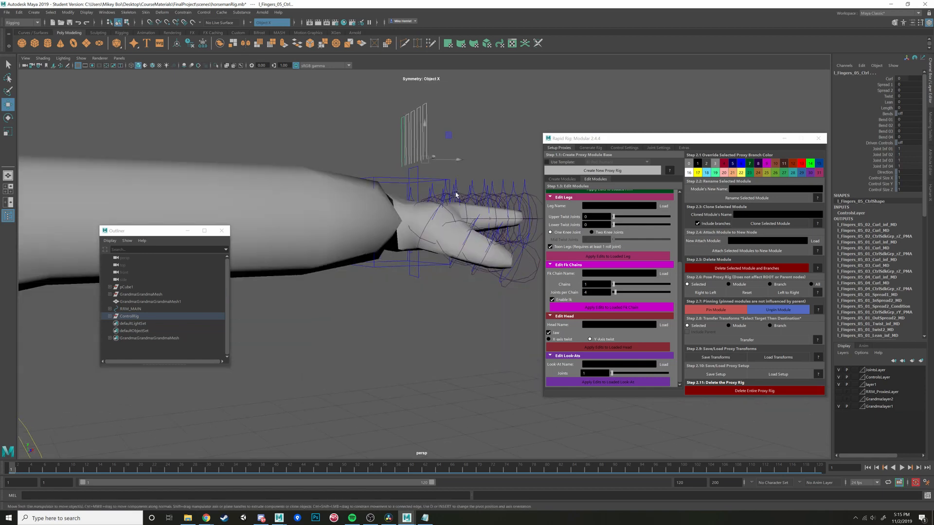
{"action": "left_click_drag", "start_coordinate": [485, 141], "coordinate": [480, 152], "text": "alt"}
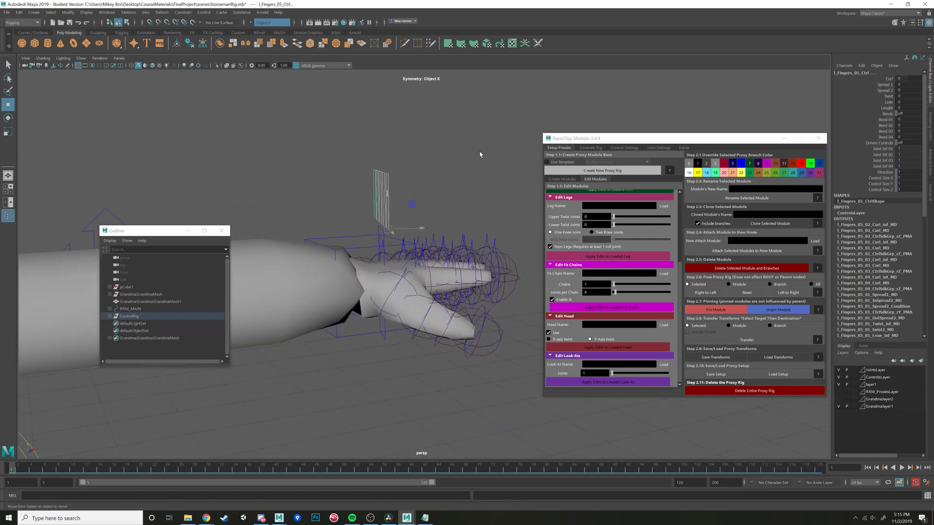
{"action": "left_click", "coordinate": [479, 152]}
{"action": "left_click_drag", "start_coordinate": [365, 168], "coordinate": [534, 200]}
{"action": "left_click", "coordinate": [888, 80]}
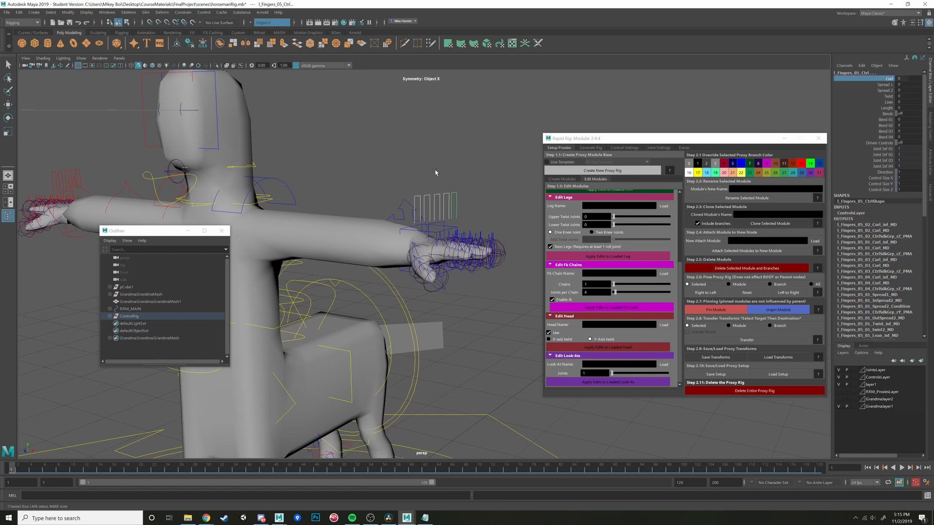
{"action": "middle_click_drag", "start_coordinate": [435, 173], "coordinate": [445, 167]}
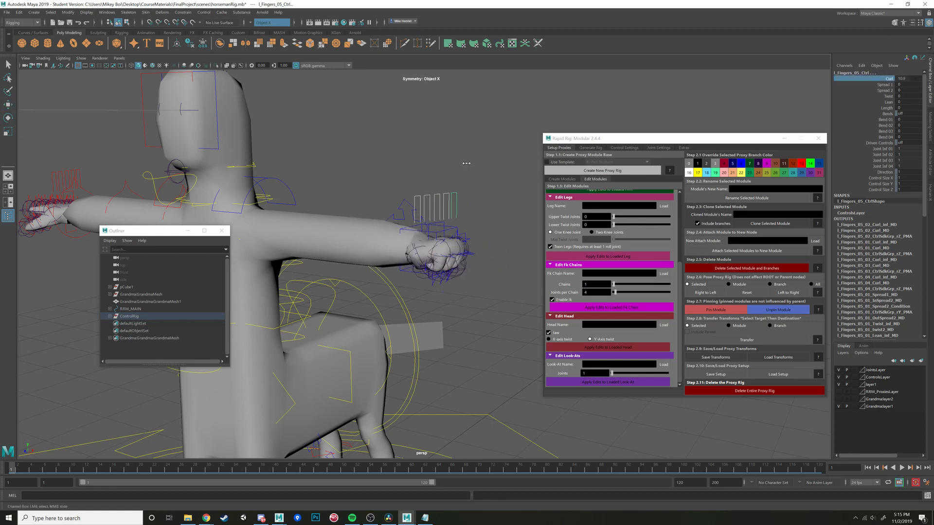
{"action": "key", "text": "ctrl+z"}
- Lower the left arm beside the torso by moving and rotating its wrist IK control
{"action": "left_click_drag", "start_coordinate": [454, 162], "coordinate": [241, 215], "text": "alt"}
{"action": "left_click", "coordinate": [422, 180]}
{"action": "key", "text": "w"}
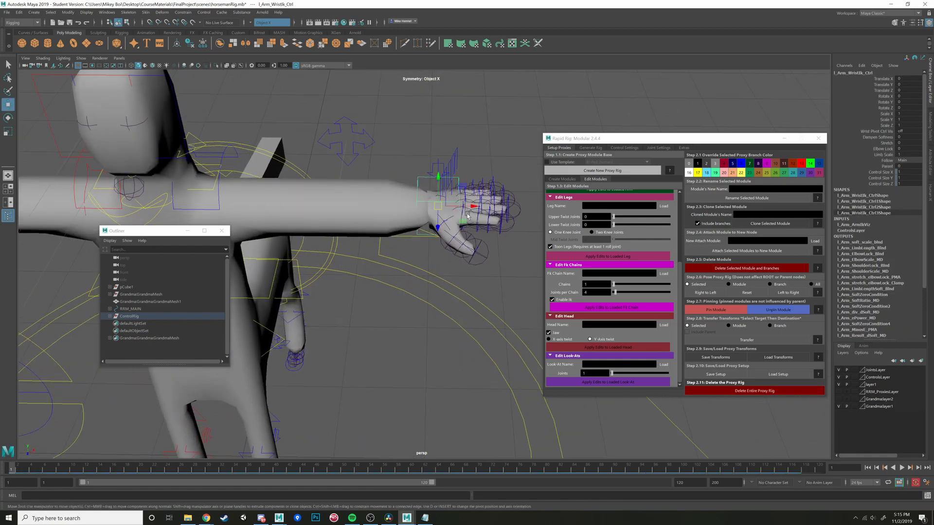
{"action": "left_click_drag", "start_coordinate": [467, 214], "coordinate": [356, 355], "text": "alt"}
{"action": "left_click", "coordinate": [364, 237]}
{"action": "left_click_drag", "start_coordinate": [487, 253], "coordinate": [559, 318], "text": "alt"}
{"action": "scroll", "coordinate": [428, 287], "scroll_direction": "down", "scroll_amount": 2}
{"action": "middle_click_drag", "start_coordinate": [430, 374], "coordinate": [450, 306], "text": "alt"}
{"action": "left_click_drag", "start_coordinate": [360, 299], "coordinate": [389, 257], "text": "alt"}
{"action": "left_click", "coordinate": [391, 295]}
{"action": "key", "text": "e"}
{"action": "left_click_drag", "start_coordinate": [401, 258], "coordinate": [463, 291], "text": "alt"}
{"action": "key", "text": "w"}
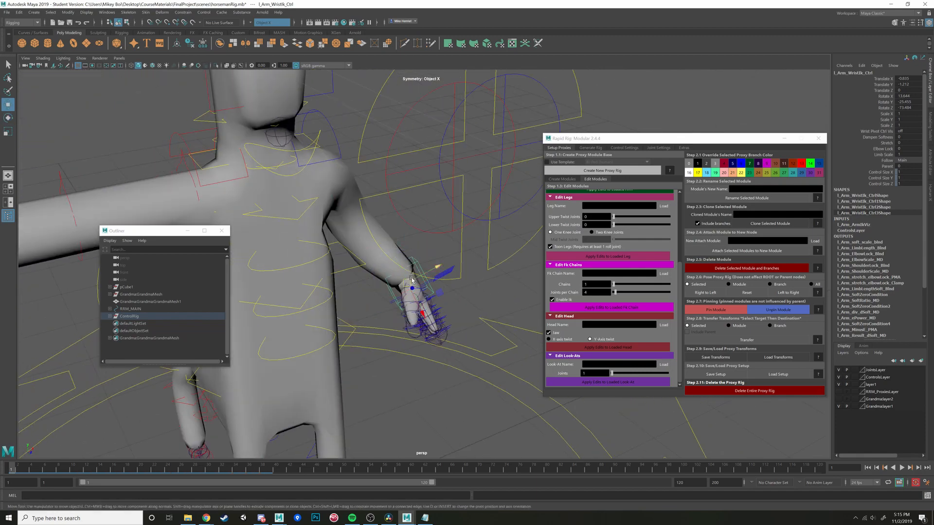
- Refine the left wrist IK control's position and rotation so the hand hangs beside the body with the palm turned naturally
{"action": "left_click_drag", "start_coordinate": [408, 281], "coordinate": [355, 300]}
{"action": "scroll", "coordinate": [398, 302], "scroll_direction": "down", "scroll_amount": 3}
{"action": "middle_click_drag", "start_coordinate": [355, 300], "coordinate": [400, 336], "text": "alt"}
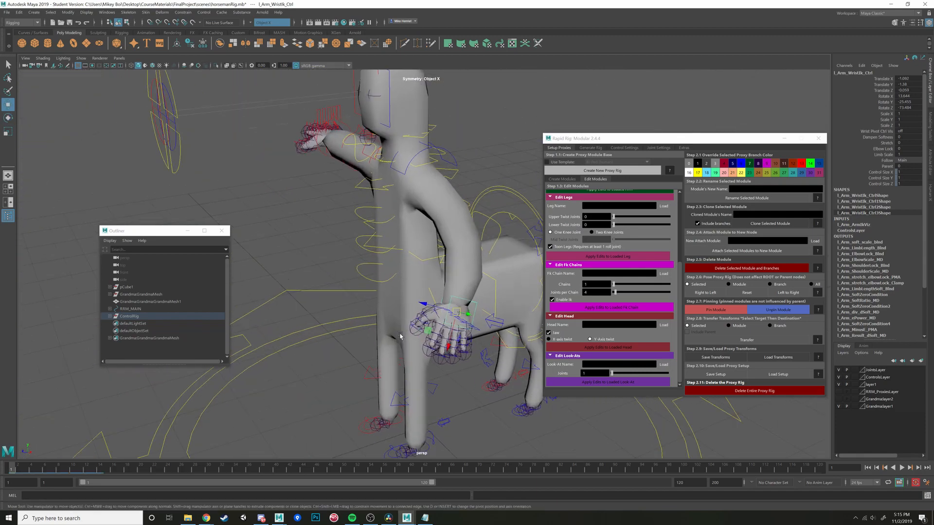
{"action": "scroll", "coordinate": [428, 326], "scroll_direction": "up", "scroll_amount": 3}
{"action": "left_click_drag", "start_coordinate": [485, 325], "coordinate": [341, 292], "text": "alt"}
{"action": "key", "text": "e"}
{"action": "key", "text": "w"}
- Examine the mesh deformation at the left shoulder, armpit and elbow of the lowered arm from several angles
{"action": "scroll", "coordinate": [462, 320], "scroll_direction": "down", "scroll_amount": 3}
{"action": "scroll", "coordinate": [355, 293], "scroll_direction": "up", "scroll_amount": 2}
{"action": "middle_click_drag", "start_coordinate": [341, 292], "coordinate": [394, 327], "text": "alt"}
{"action": "scroll", "coordinate": [394, 328], "scroll_direction": "up", "scroll_amount": 2}
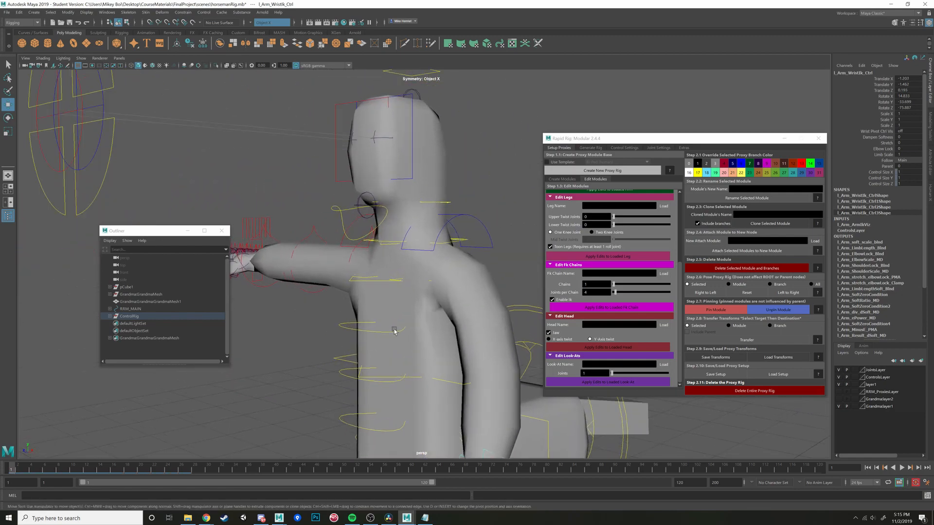
{"action": "scroll", "coordinate": [395, 326], "scroll_direction": "down", "scroll_amount": 2}
{"action": "left_click_drag", "start_coordinate": [404, 232], "coordinate": [419, 235], "text": "alt"}
{"action": "scroll", "coordinate": [419, 235], "scroll_direction": "down", "scroll_amount": 3}
{"action": "scroll", "coordinate": [424, 312], "scroll_direction": "up", "scroll_amount": 2}
{"action": "left_click_drag", "start_coordinate": [425, 312], "coordinate": [444, 304], "text": "alt"}
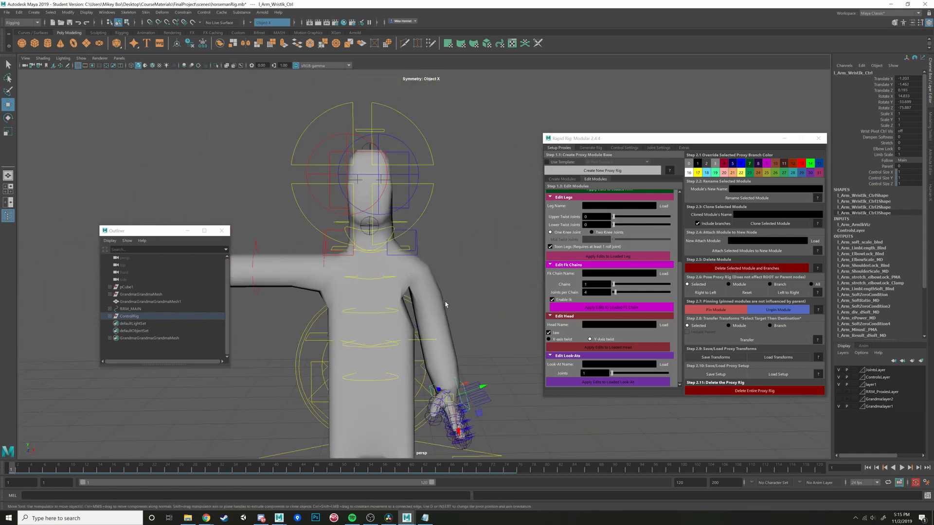
{"action": "scroll", "coordinate": [437, 311], "scroll_direction": "up", "scroll_amount": 3}
{"action": "middle_click_drag", "start_coordinate": [418, 325], "coordinate": [395, 283], "text": "alt"}
{"action": "scroll", "coordinate": [360, 242], "scroll_direction": "up", "scroll_amount": 3}
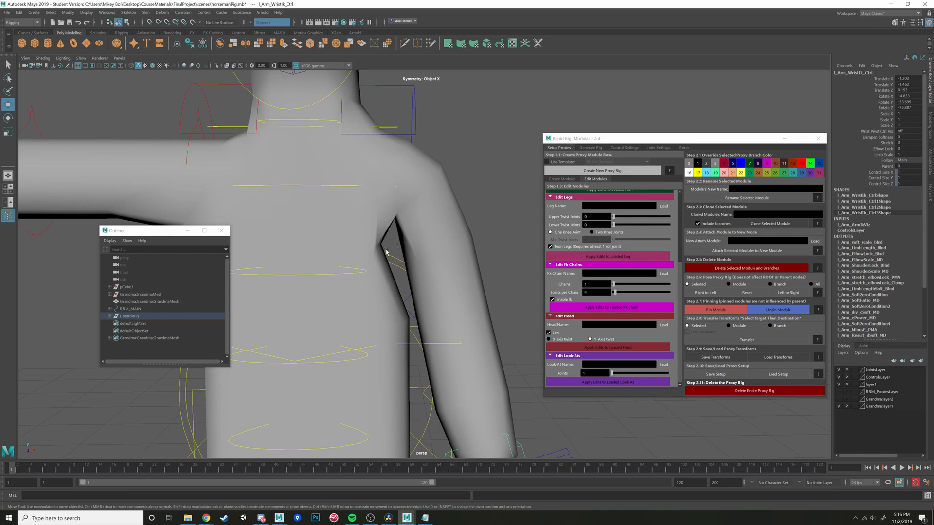
{"action": "scroll", "coordinate": [422, 195], "scroll_direction": "down", "scroll_amount": 7}
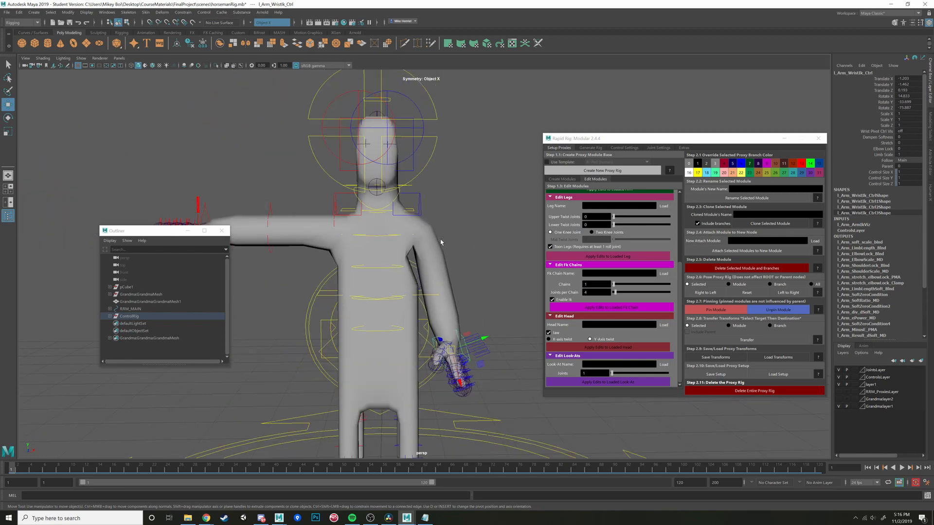
- Try rotating the left clavicle control to test the shoulder deformation and undo the rotation
{"action": "scroll", "coordinate": [435, 209], "scroll_direction": "up", "scroll_amount": 2}
{"action": "middle_click_drag", "start_coordinate": [435, 209], "coordinate": [501, 290], "text": "alt"}
{"action": "left_click_drag", "start_coordinate": [500, 290], "coordinate": [452, 267], "text": "alt"}
{"action": "left_click", "coordinate": [456, 285]}
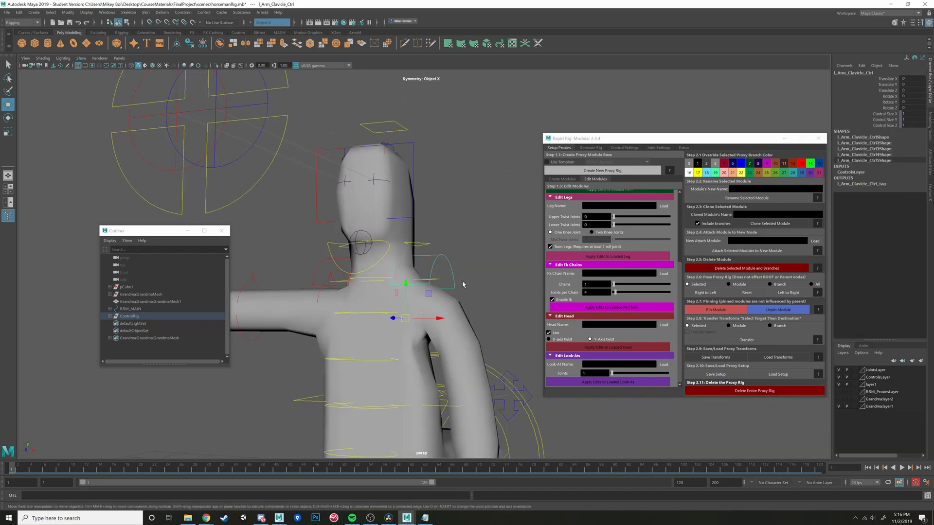
{"action": "key", "text": "e"}
{"action": "left_click_drag", "start_coordinate": [430, 299], "coordinate": [401, 291]}
{"action": "scroll", "coordinate": [434, 305], "scroll_direction": "down", "scroll_amount": 3}
{"action": "scroll", "coordinate": [434, 305], "scroll_direction": "down", "scroll_amount": 2}
{"action": "key", "text": "ctrl+z"}
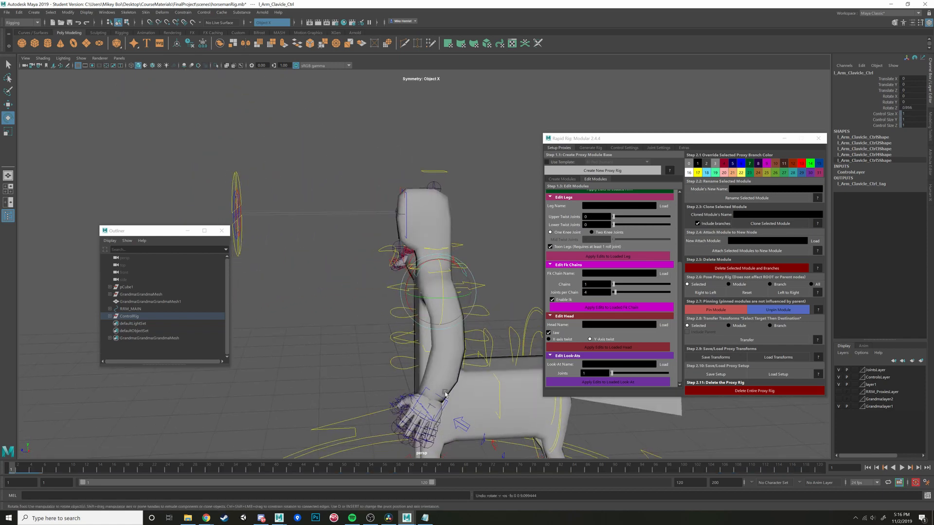
- Review the Follow targets of the left wrist IK control and keep Main chosen
{"action": "left_click_drag", "start_coordinate": [445, 394], "coordinate": [449, 396], "text": "alt"}
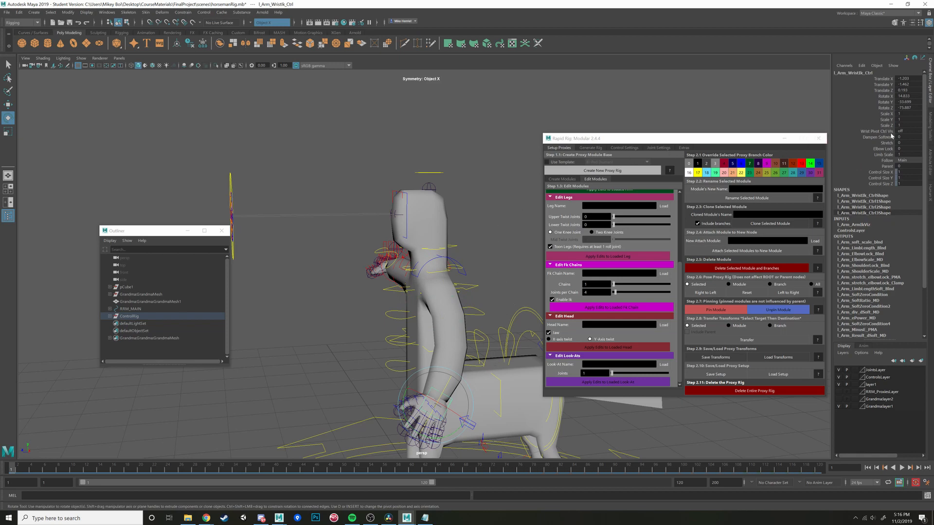
{"action": "left_click", "coordinate": [898, 160]}
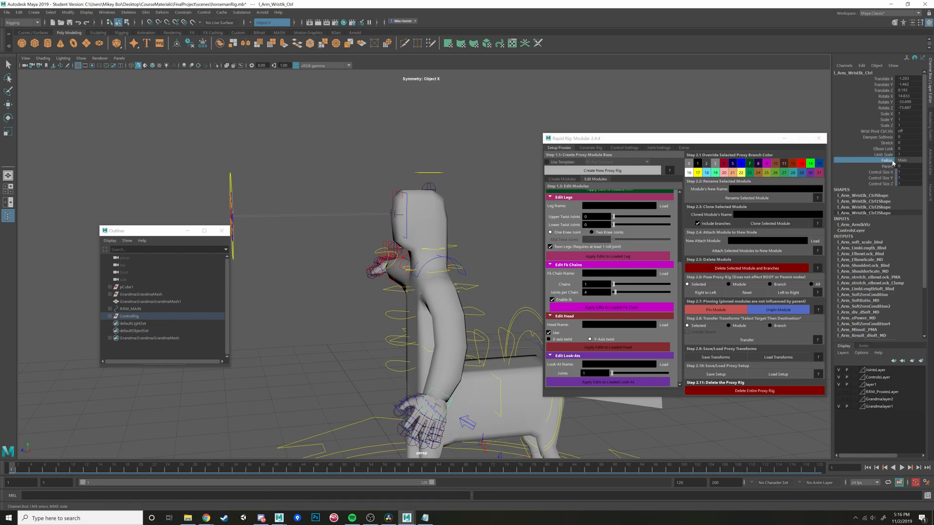
{"action": "left_click", "coordinate": [903, 162]}
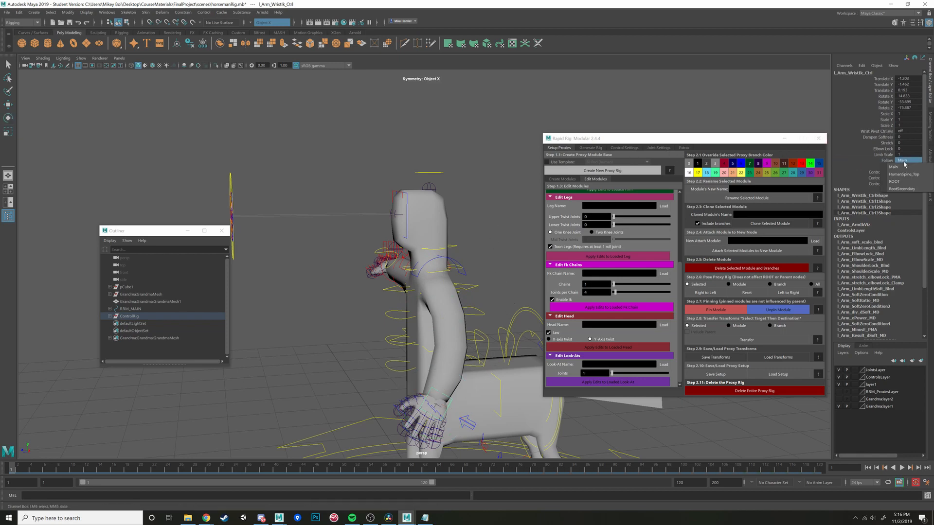
{"action": "left_click", "coordinate": [901, 168]}
- Try moving the whole character with the main inner control to test the wrist's follow behavior and undo the move
{"action": "left_click_drag", "start_coordinate": [391, 279], "coordinate": [411, 302], "text": "alt"}
{"action": "middle_click_drag", "start_coordinate": [410, 302], "coordinate": [439, 222], "text": "alt"}
{"action": "left_click_drag", "start_coordinate": [439, 223], "coordinate": [455, 221], "text": "alt"}
{"action": "scroll", "coordinate": [455, 346], "scroll_direction": "down", "scroll_amount": 5}
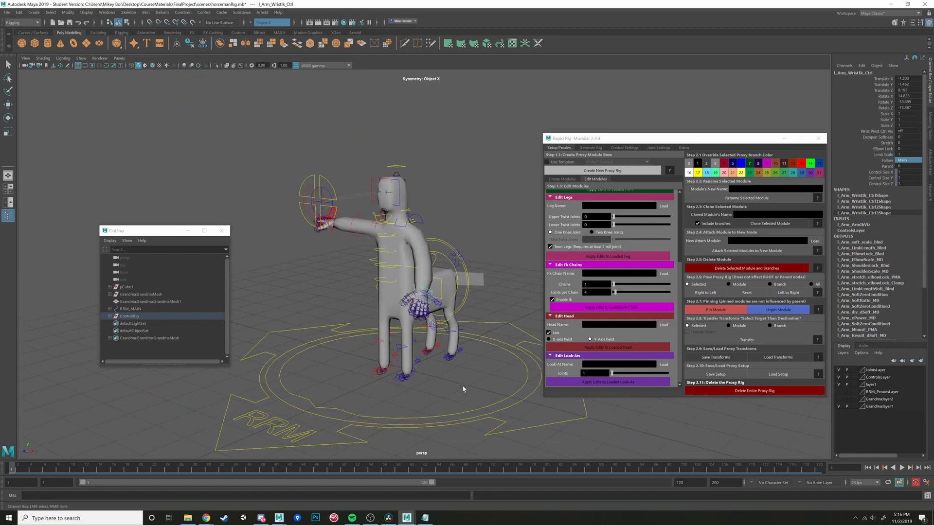
{"action": "left_click_drag", "start_coordinate": [492, 368], "coordinate": [533, 417]}
{"action": "key", "text": "w"}
{"action": "left_click_drag", "start_coordinate": [432, 376], "coordinate": [453, 340]}
{"action": "left_click", "coordinate": [517, 360]}
{"action": "key", "text": "ctrl+z"}
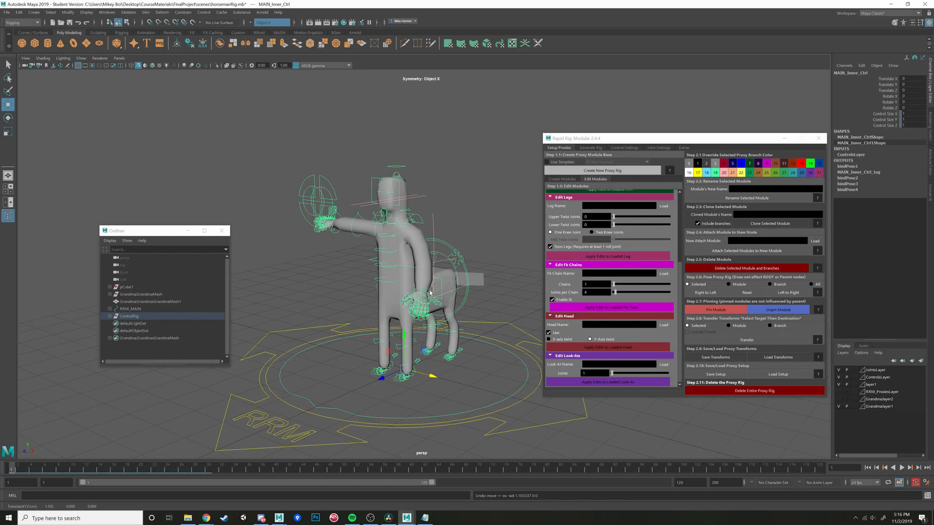
- Reselect the left wrist IK control, check its Follow targets again without changing them, and clear the selection
{"action": "left_click", "coordinate": [430, 293]}
{"action": "scroll", "coordinate": [443, 306], "scroll_direction": "up", "scroll_amount": 5}
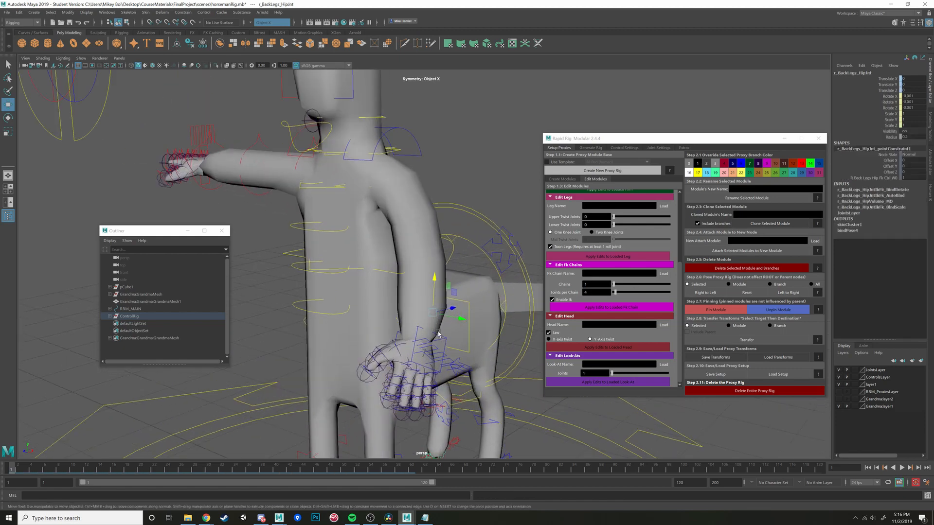
{"action": "left_click", "coordinate": [440, 335]}
{"action": "left_click", "coordinate": [902, 160]}
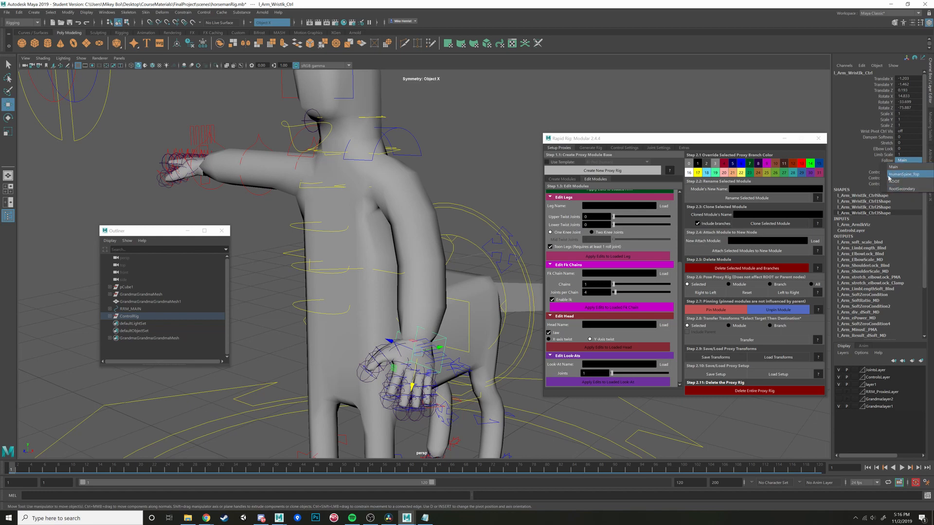
{"action": "left_click", "coordinate": [850, 159]}
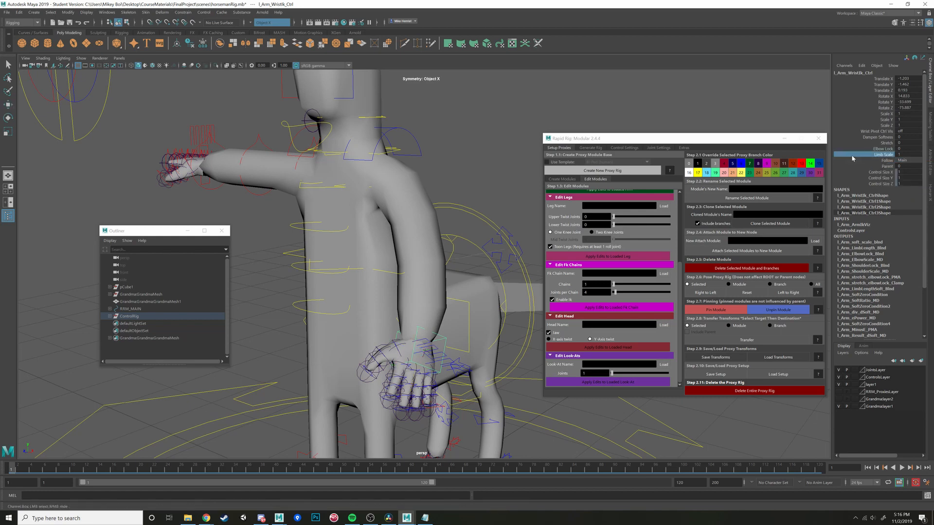
{"action": "left_click", "coordinate": [892, 166]}
{"action": "scroll", "coordinate": [436, 148], "scroll_direction": "down", "scroll_amount": 5}
{"action": "left_click", "coordinate": [476, 148]}
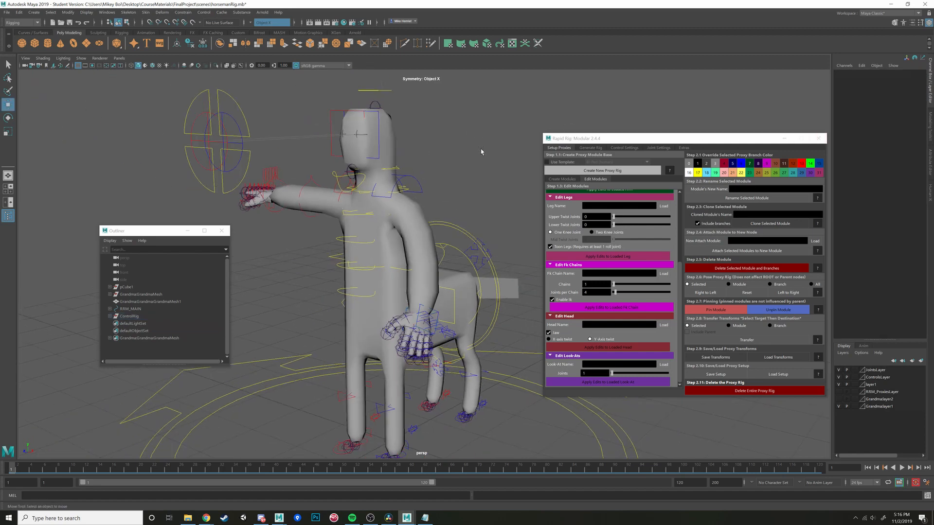
- Try moving the eye look-at control in front of the head and undo the move
{"action": "left_click_drag", "start_coordinate": [481, 150], "coordinate": [482, 177], "text": "alt"}
{"action": "right_click_drag", "start_coordinate": [481, 177], "coordinate": [410, 166], "text": "alt"}
{"action": "left_click_drag", "start_coordinate": [410, 166], "coordinate": [334, 136], "text": "alt"}
{"action": "left_click", "coordinate": [376, 155]}
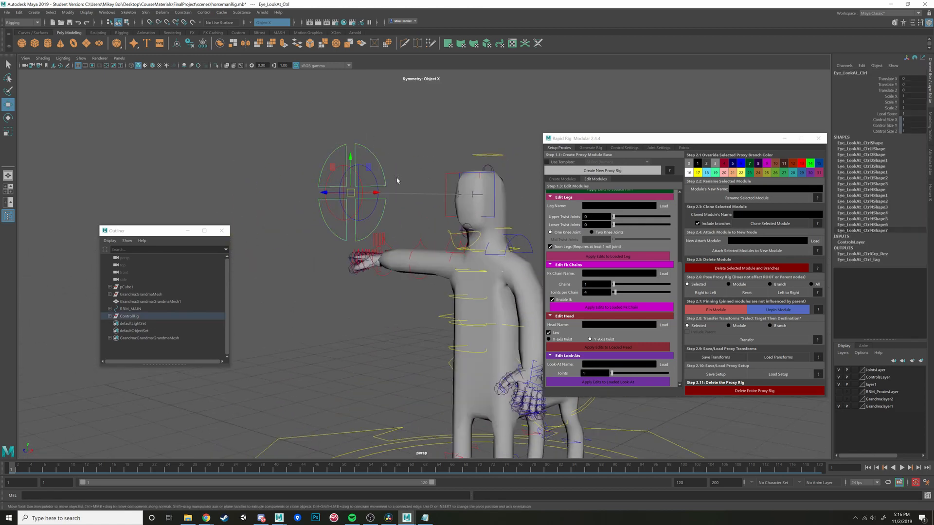
{"action": "left_click_drag", "start_coordinate": [398, 180], "coordinate": [423, 167], "text": "alt"}
{"action": "key", "text": "ctrl+z"}
- Try rotating the head master control to test the head's deformation and undo the rotation
{"action": "left_click_drag", "start_coordinate": [509, 154], "coordinate": [481, 170], "text": "alt"}
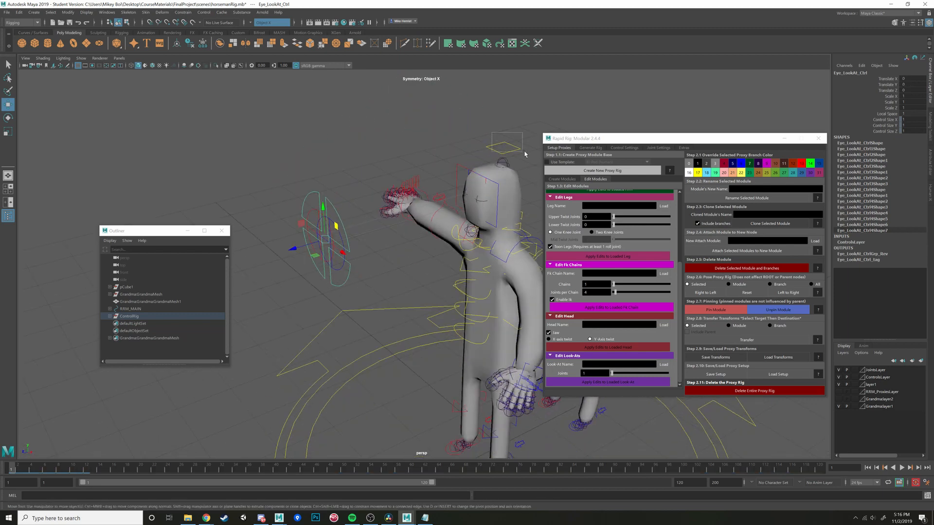
{"action": "left_click", "coordinate": [509, 136]}
{"action": "left_click_drag", "start_coordinate": [508, 136], "coordinate": [521, 141], "text": "alt"}
{"action": "key", "text": "e"}
{"action": "left_click_drag", "start_coordinate": [499, 230], "coordinate": [432, 210]}
{"action": "key", "text": "ctrl+z"}
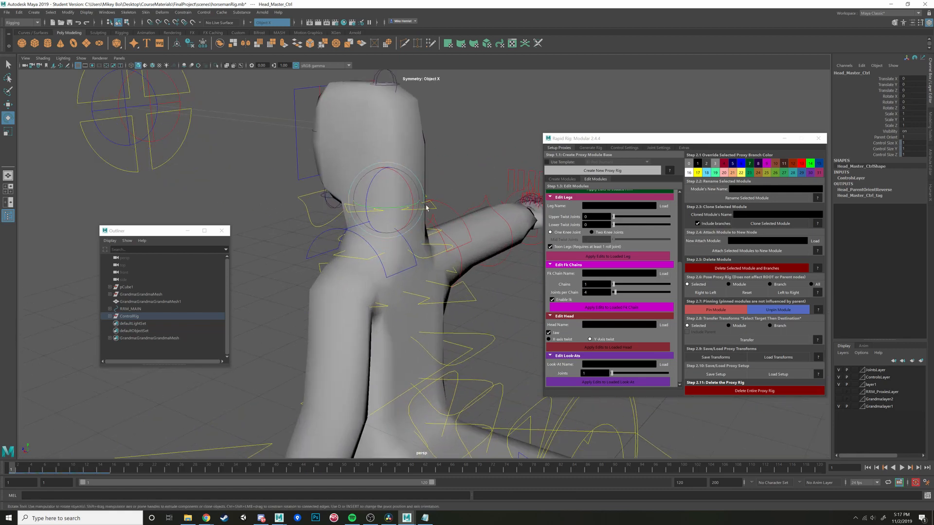
- Try rotating the neck's top IK control and first FK control to test the neck's bending, and undo the rotation
{"action": "left_click", "coordinate": [436, 210]}
{"action": "key", "text": "w"}
{"action": "key", "text": "e"}
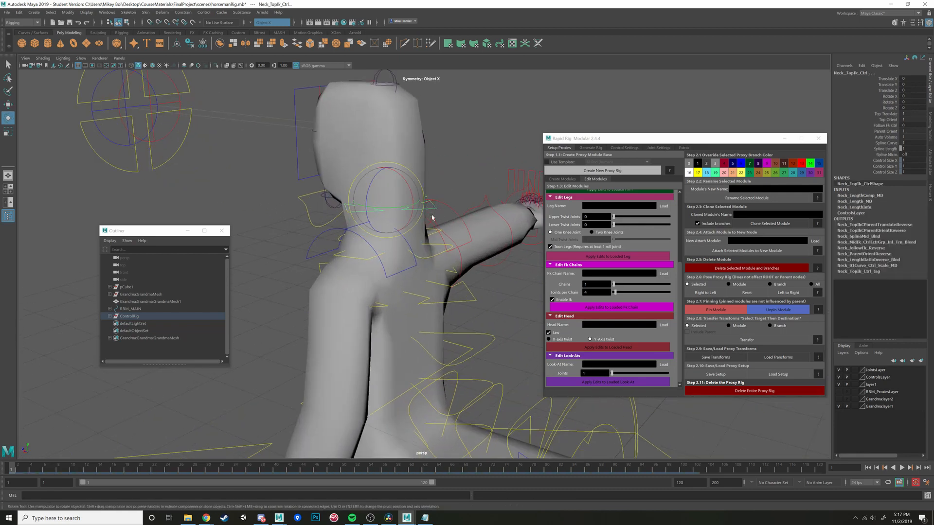
{"action": "left_click_drag", "start_coordinate": [419, 210], "coordinate": [431, 233]}
{"action": "left_click", "coordinate": [439, 254], "text": "shift"}
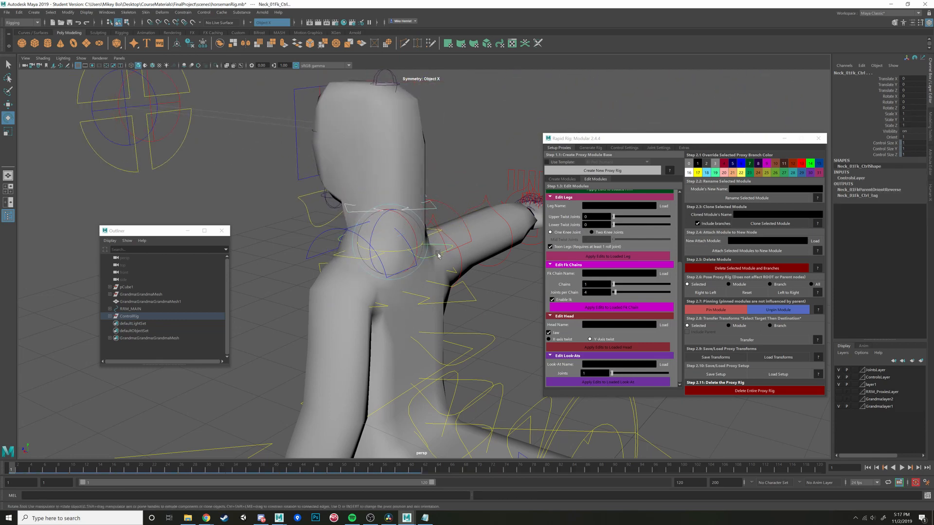
{"action": "left_click_drag", "start_coordinate": [400, 245], "coordinate": [384, 248]}
{"action": "left_click_drag", "start_coordinate": [384, 249], "coordinate": [478, 233], "text": "alt"}
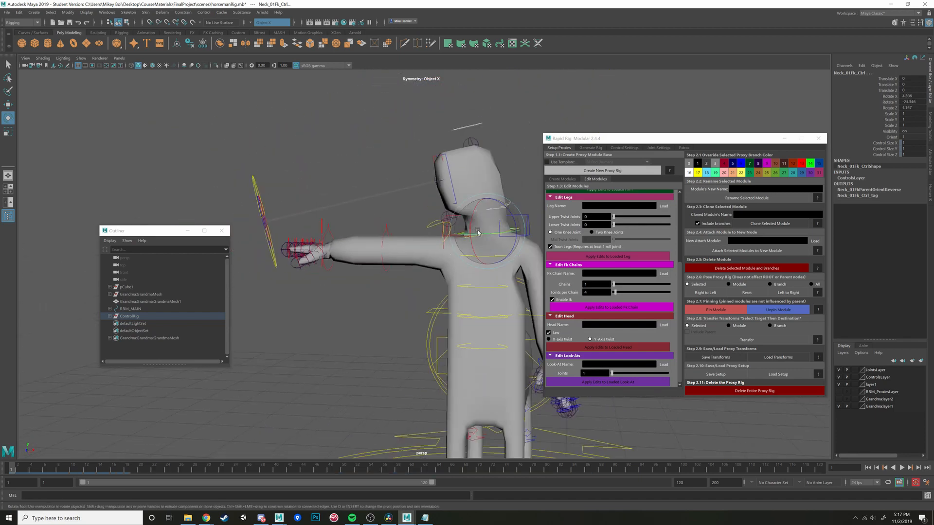
{"action": "key", "text": "ctrl+z"}
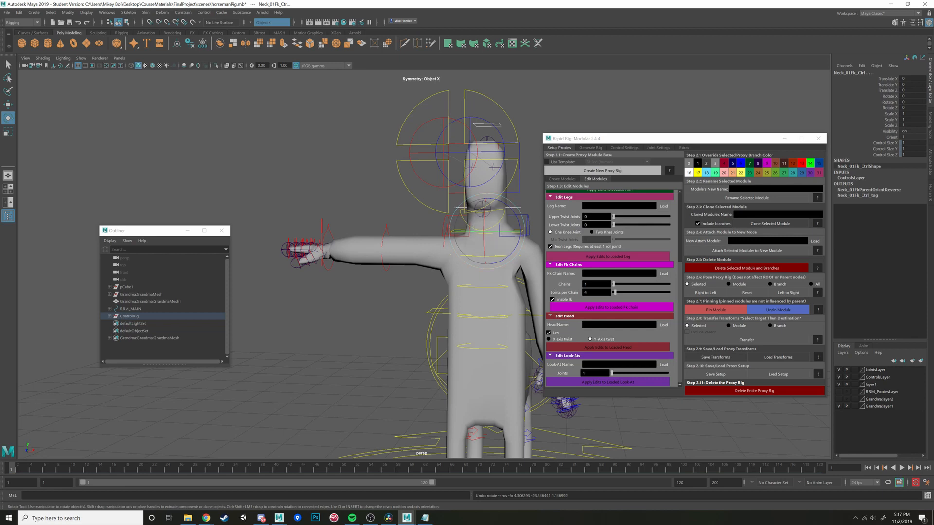
- Look through Rapid Rig: Modular's module editing options, control settings, joint settings and extras
{"action": "scroll", "coordinate": [610, 289], "scroll_direction": "up", "scroll_amount": 3}
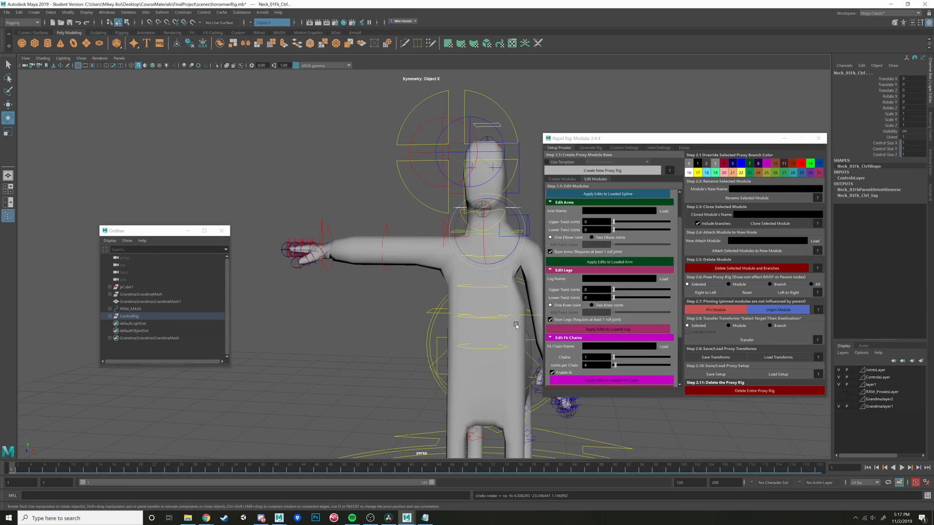
{"action": "left_click_drag", "start_coordinate": [517, 326], "coordinate": [454, 268], "text": "alt"}
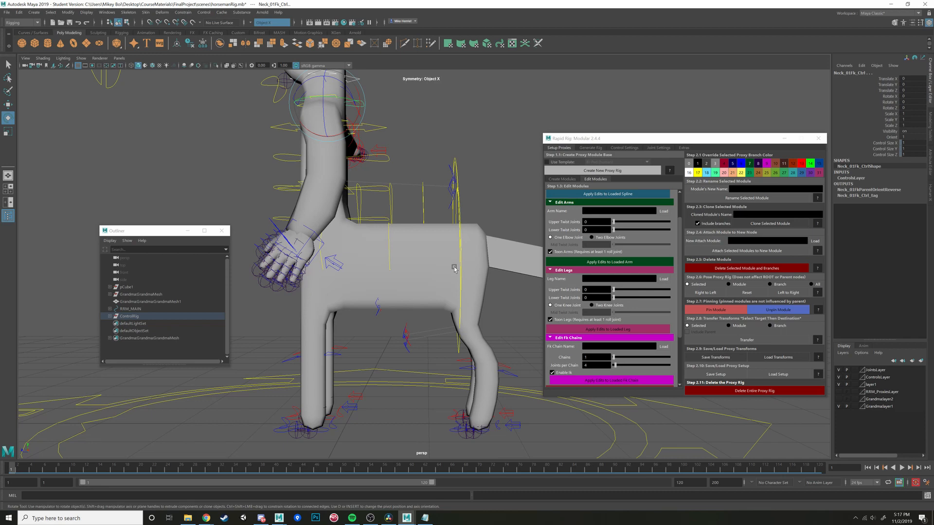
{"action": "left_click", "coordinate": [626, 148]}
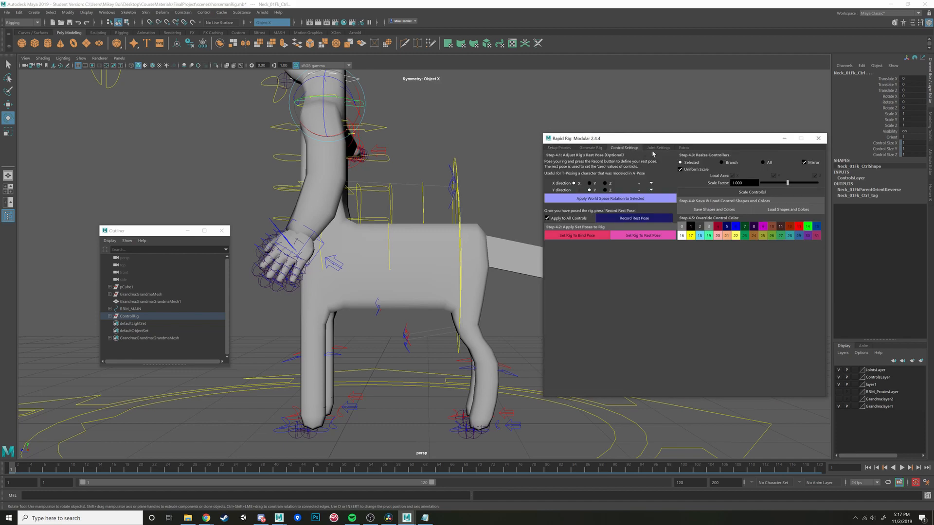
{"action": "left_click", "coordinate": [655, 148]}
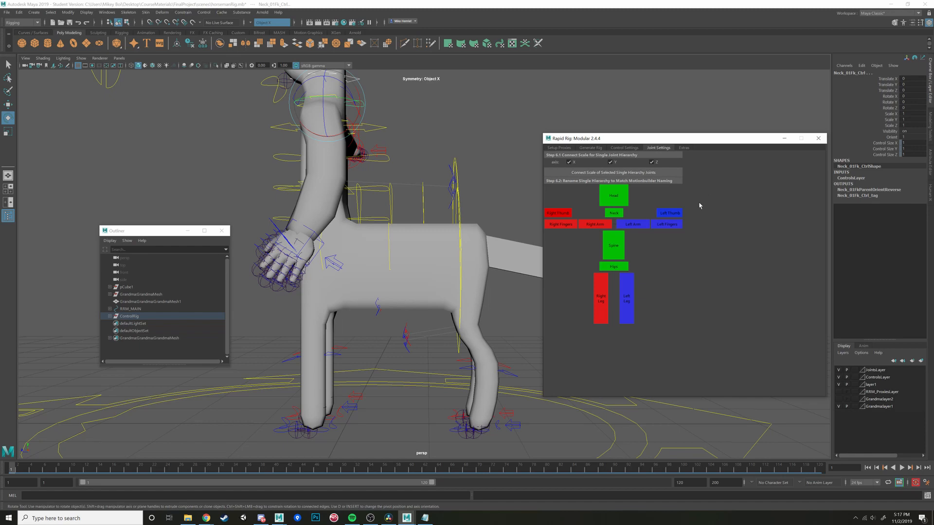
{"action": "left_click", "coordinate": [683, 148]}
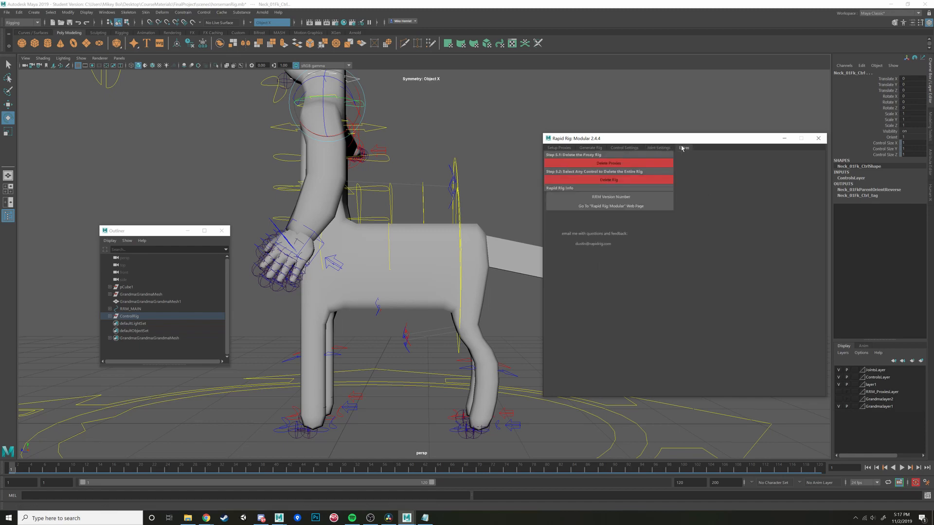